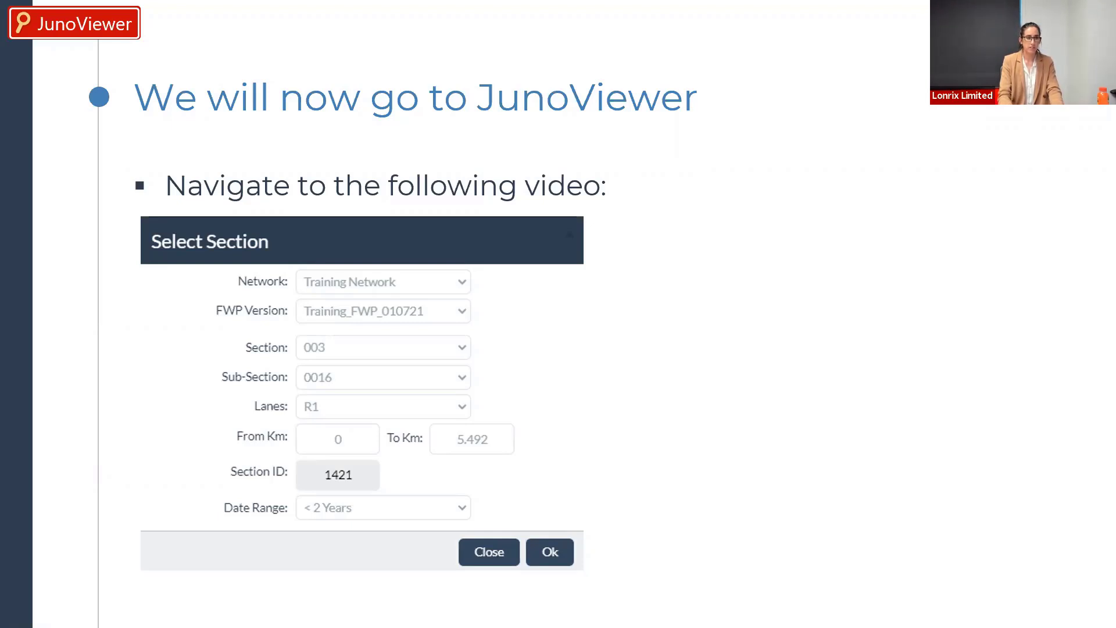
Switch from the PowerPoint slideshow to the JunoViewer browser window
key(alt+Tab)
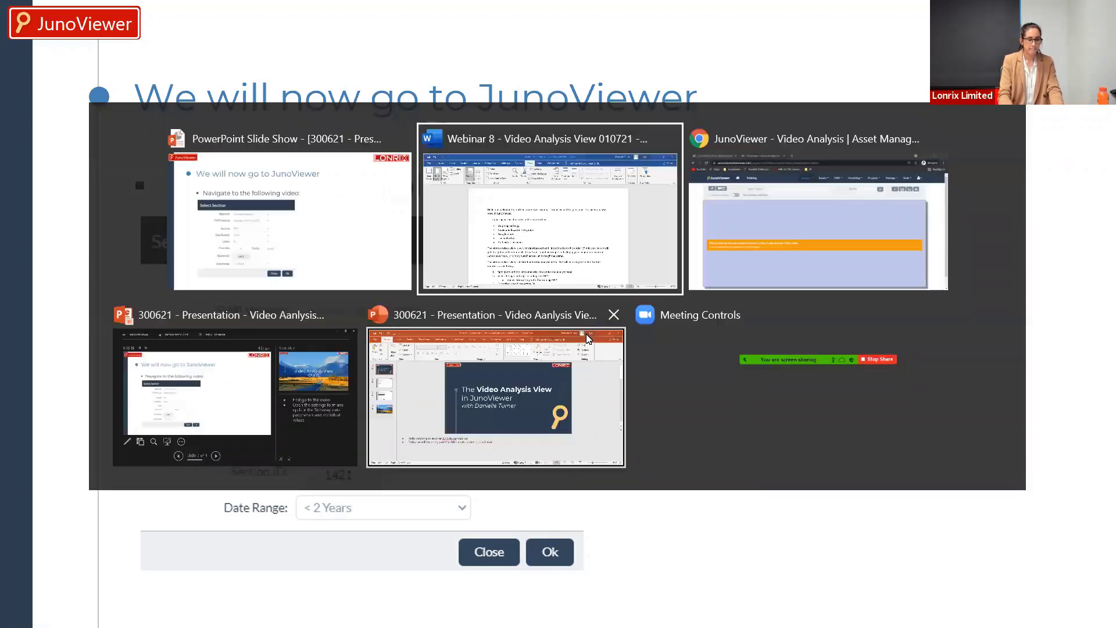
Go to Analyse > Video Analysis in JunoViewer, bringing up the Select Section dialog
key(Tab)
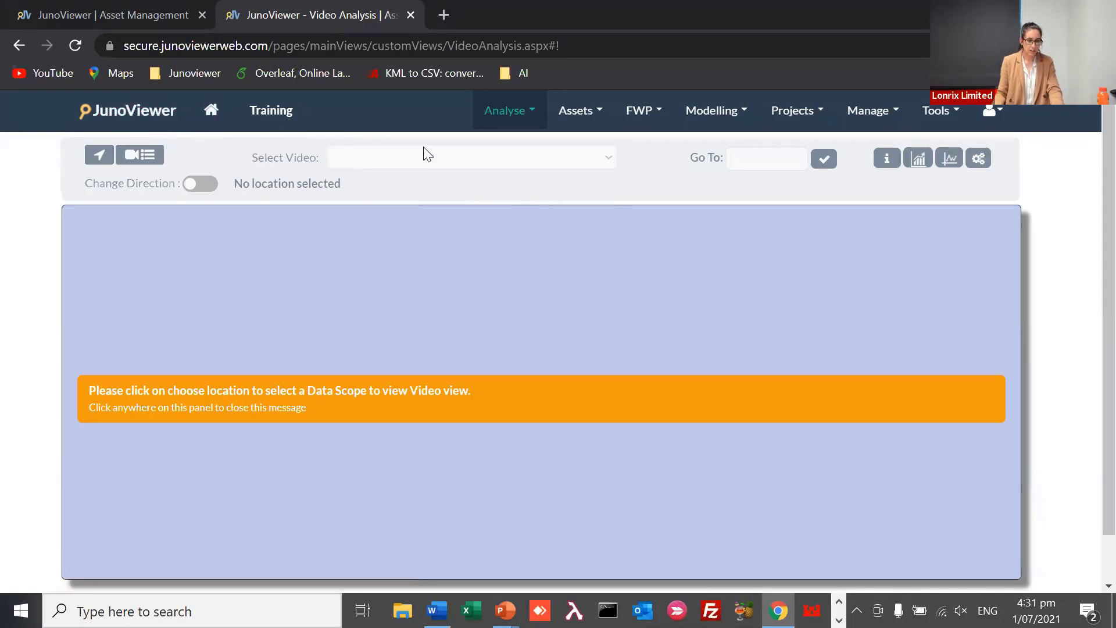
click(508, 114)
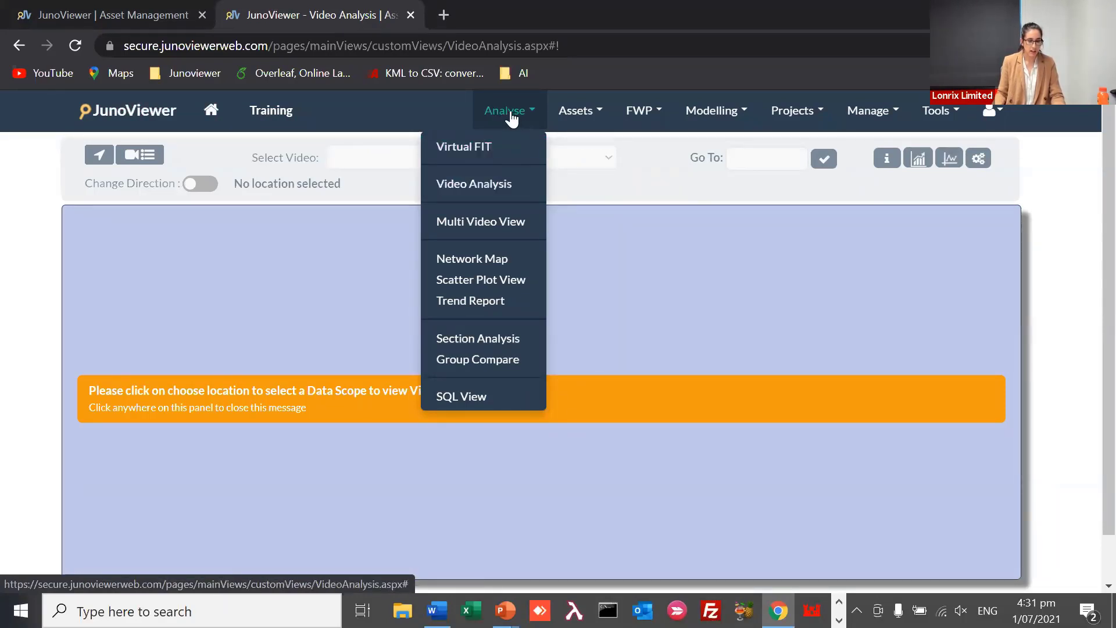
click(511, 188)
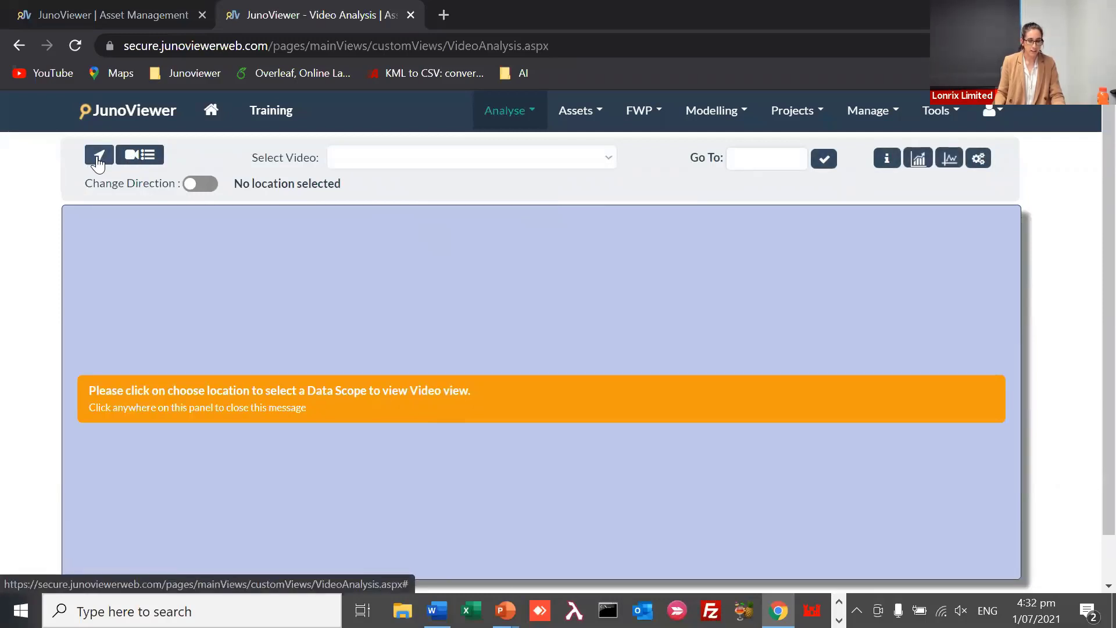
In the section chooser keep Training Network and choose FWP version Training_FWP_010721
click(99, 157)
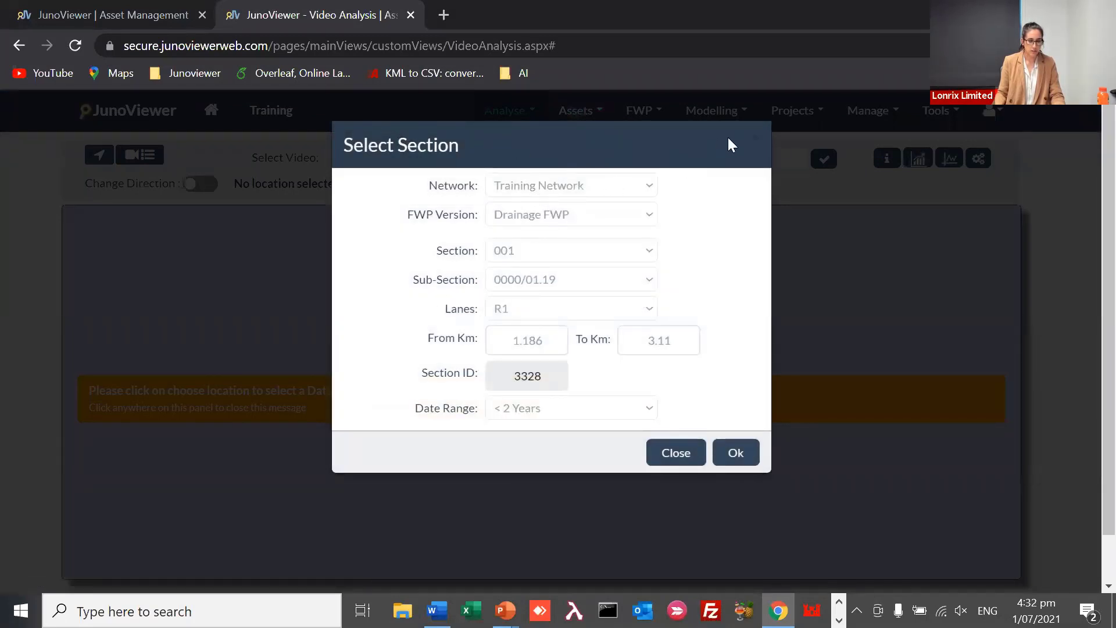
click(757, 146)
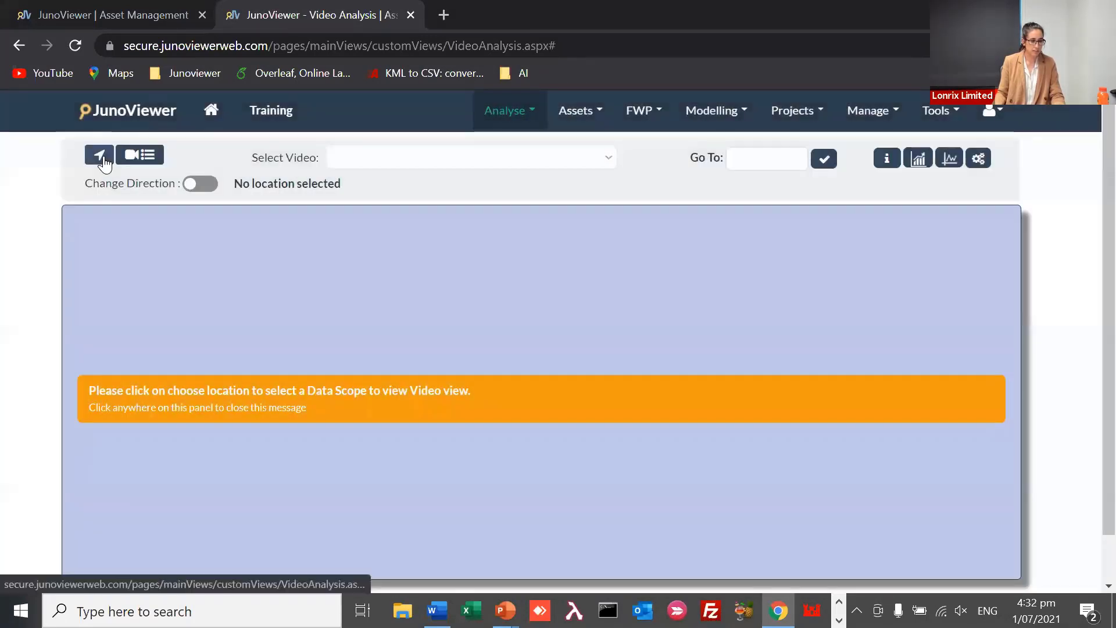
click(103, 159)
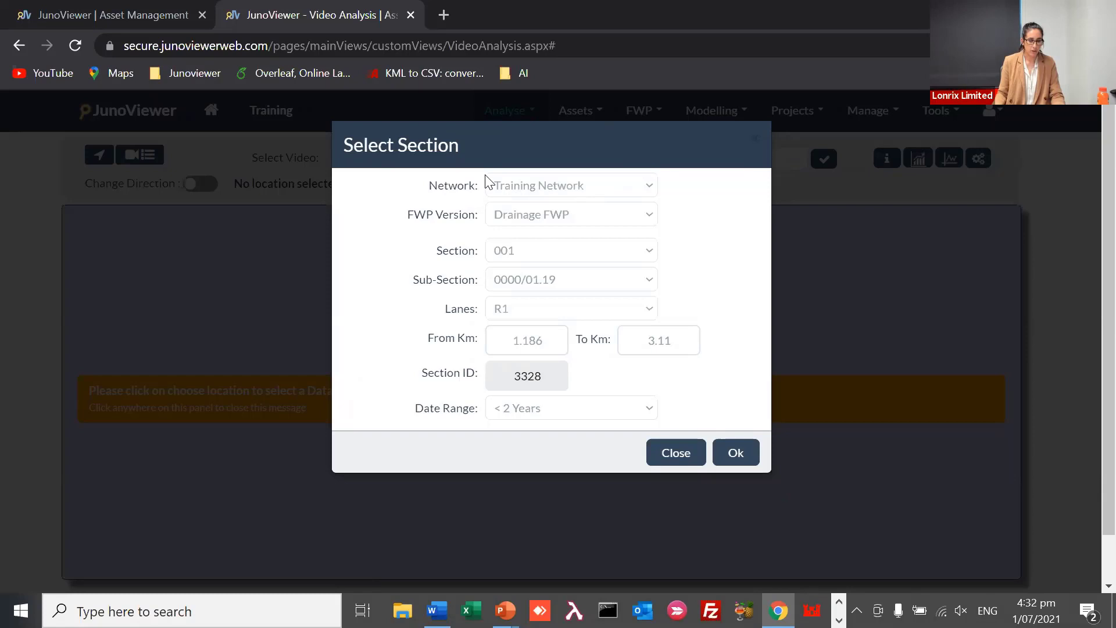
click(532, 191)
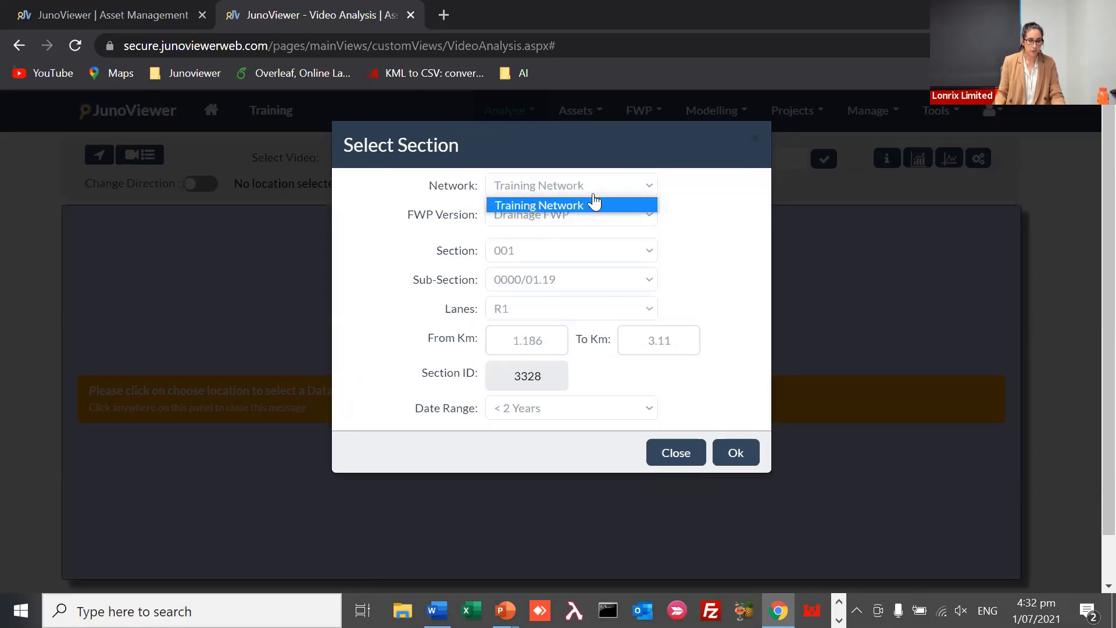
click(623, 191)
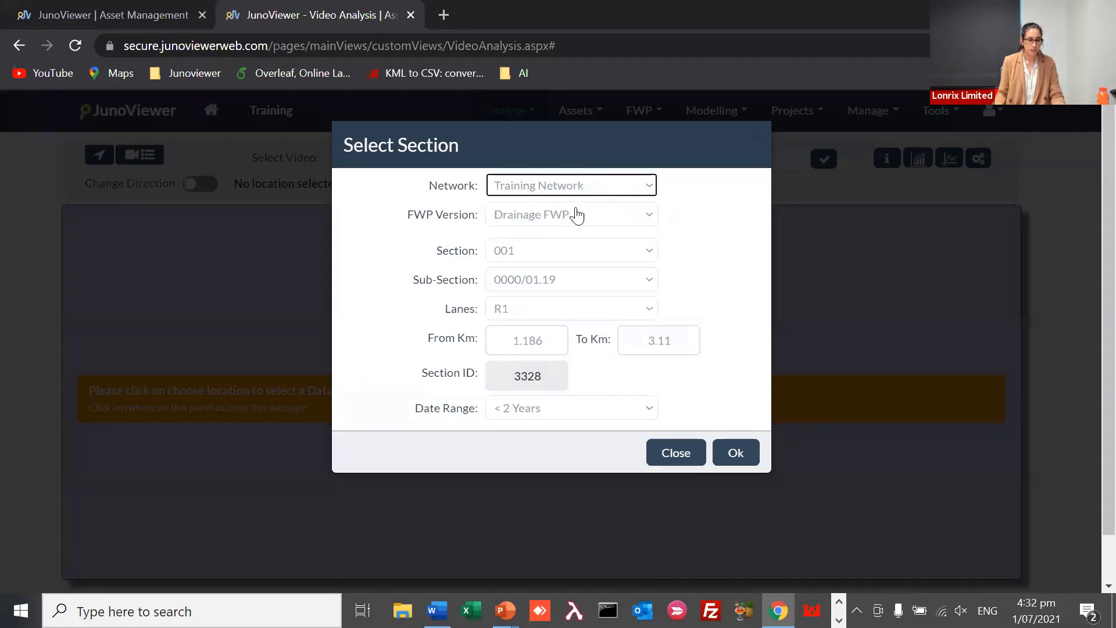
drag(405, 216, 478, 229)
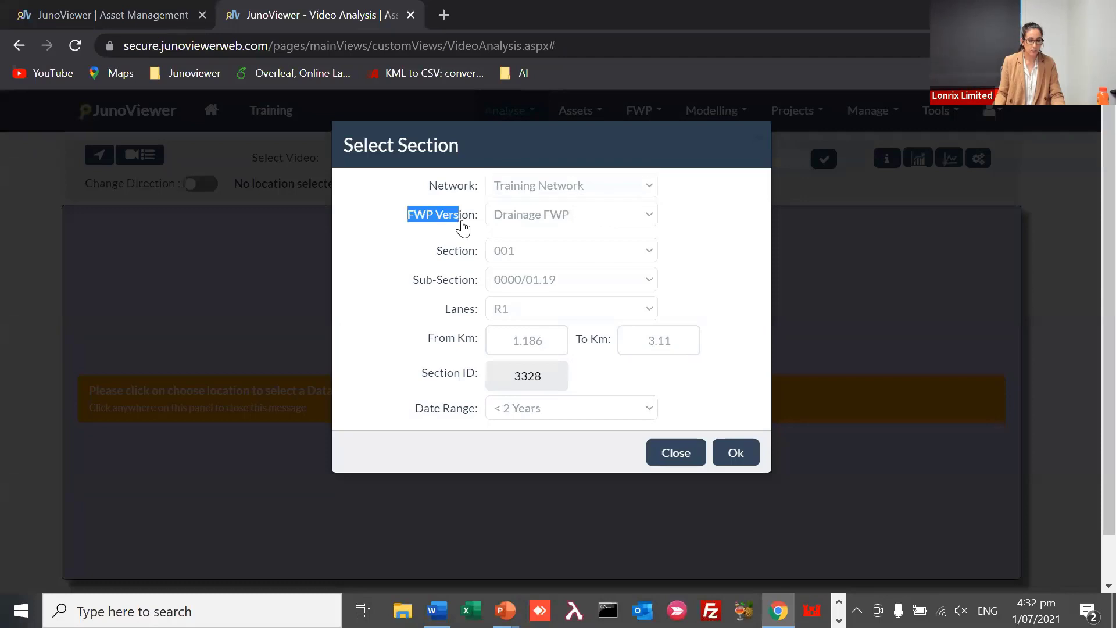
click(566, 216)
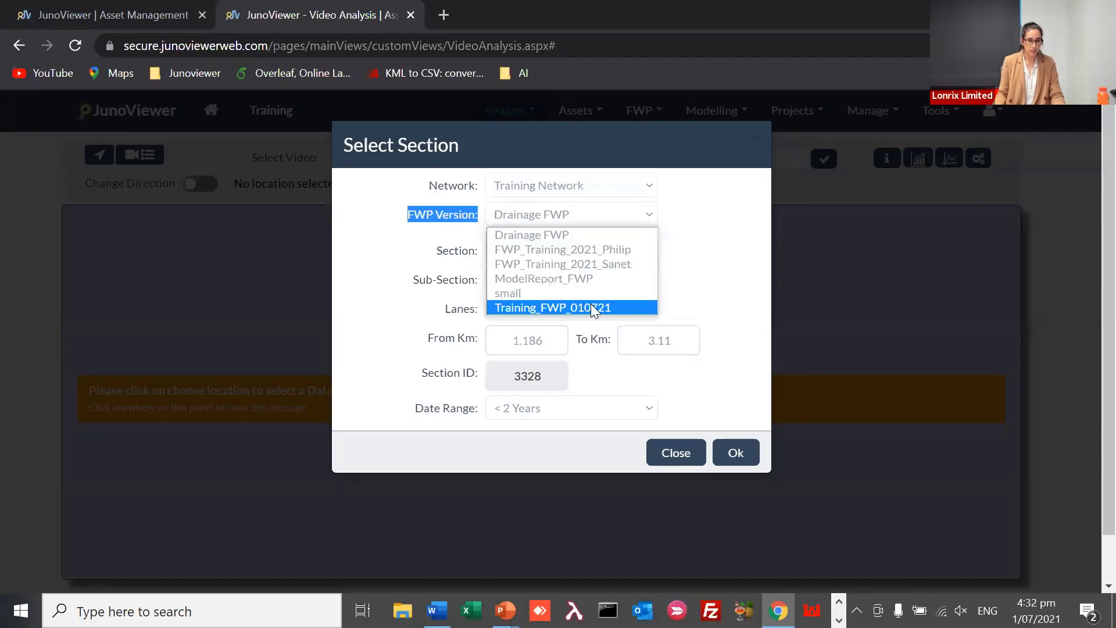
click(625, 310)
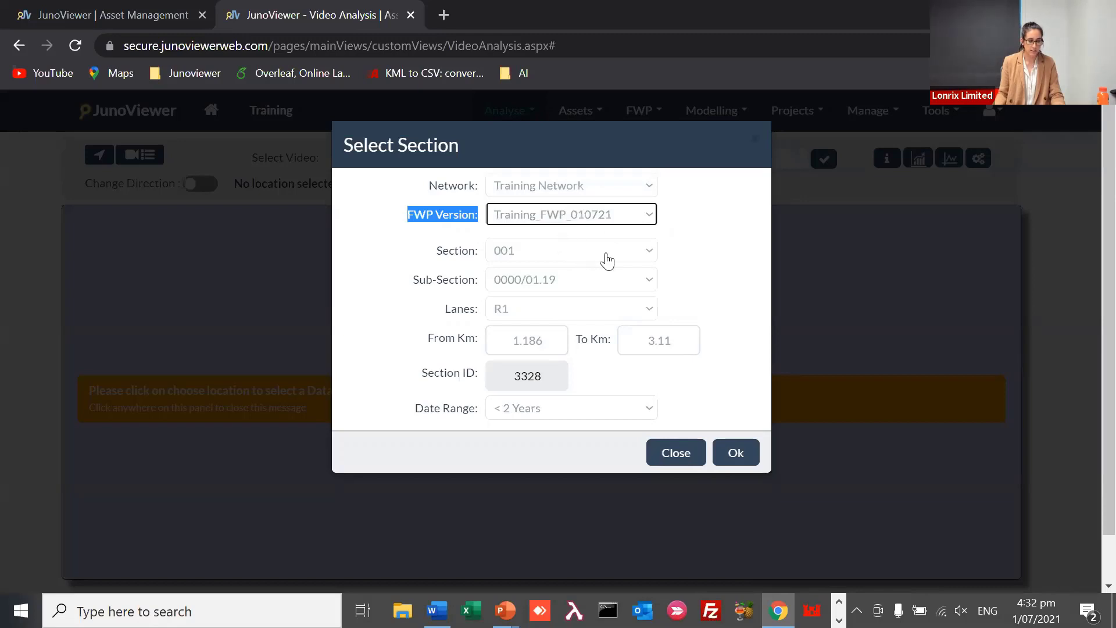
Choose section 003, sub-section 0016, lane R1 and confirm the location
click(608, 255)
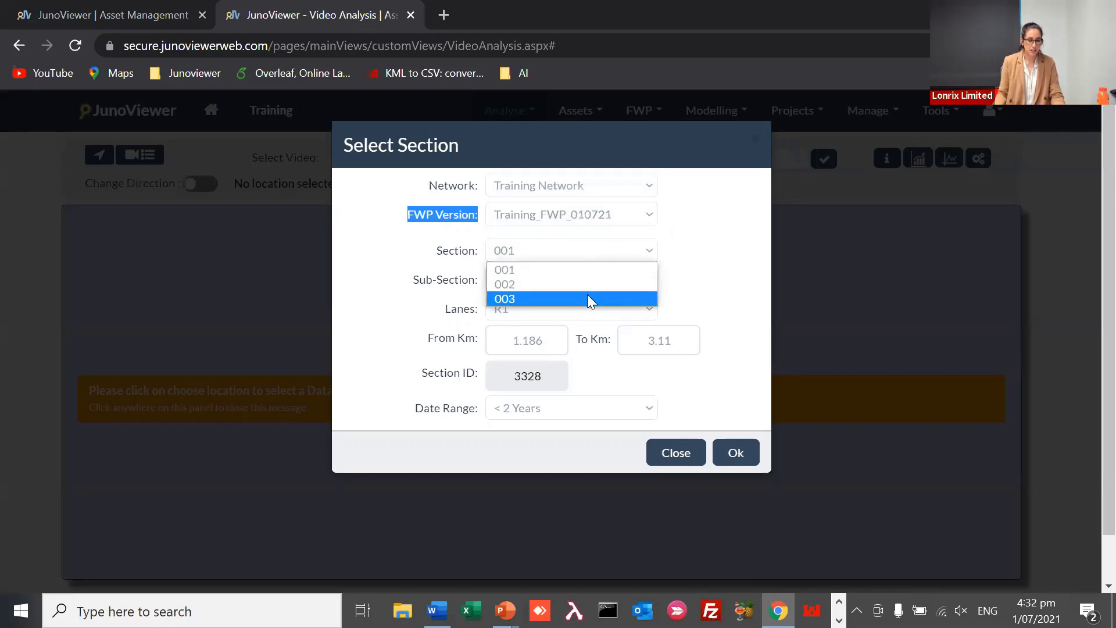
click(587, 301)
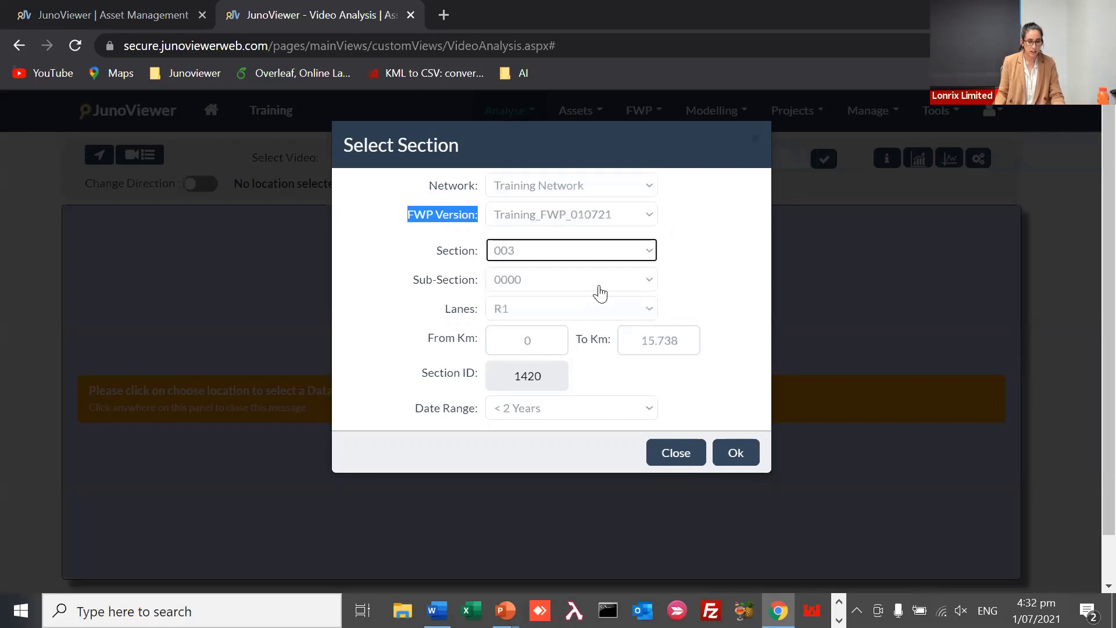
click(596, 281)
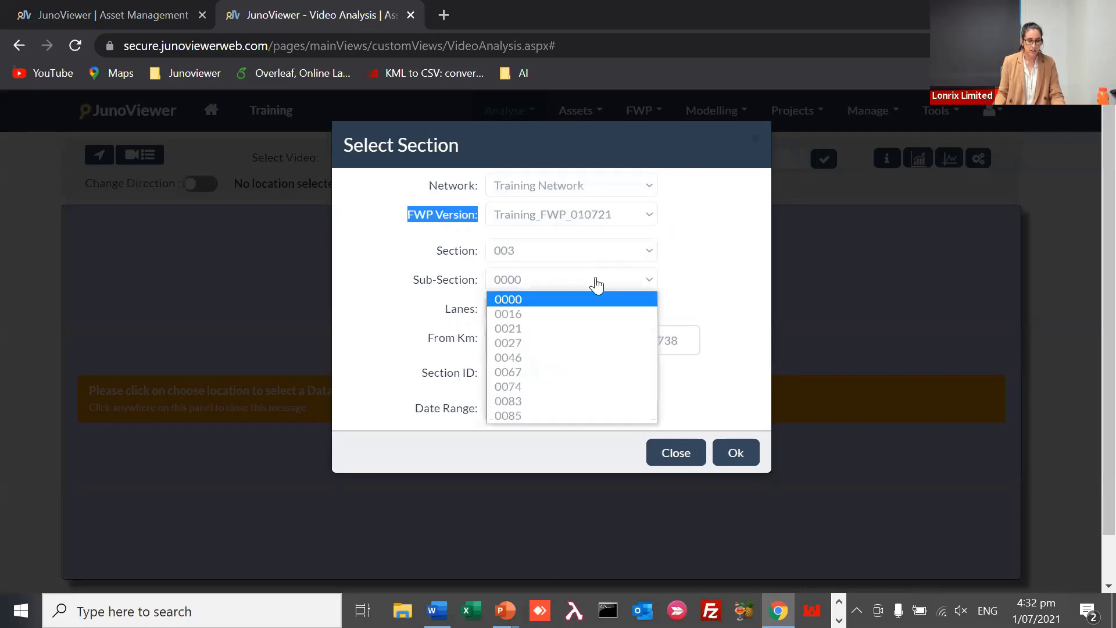
click(596, 312)
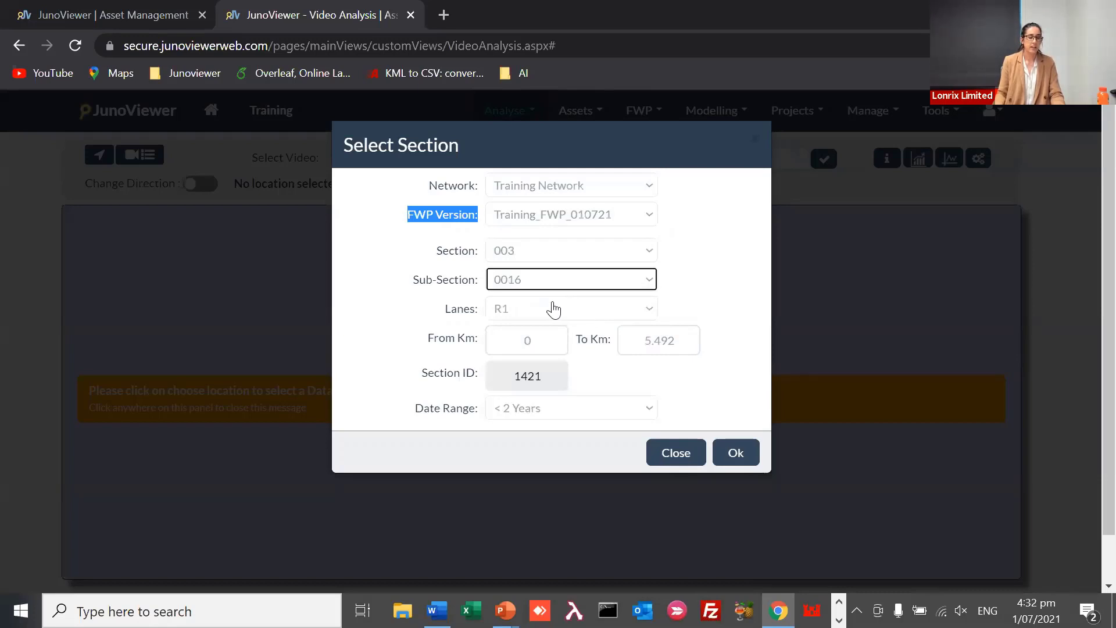
click(552, 309)
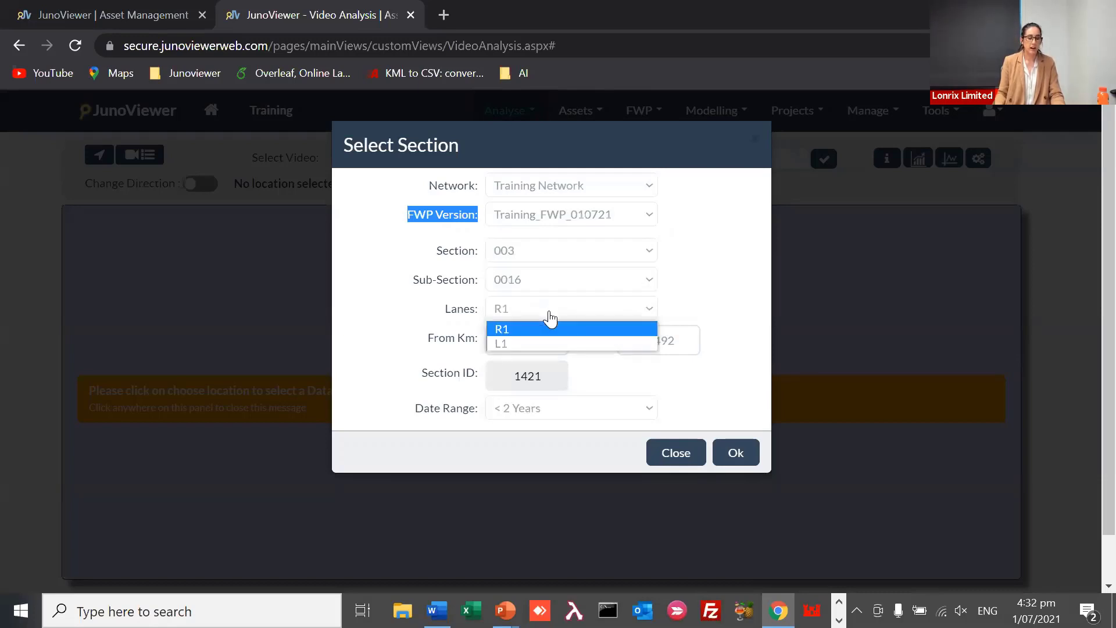
click(567, 316)
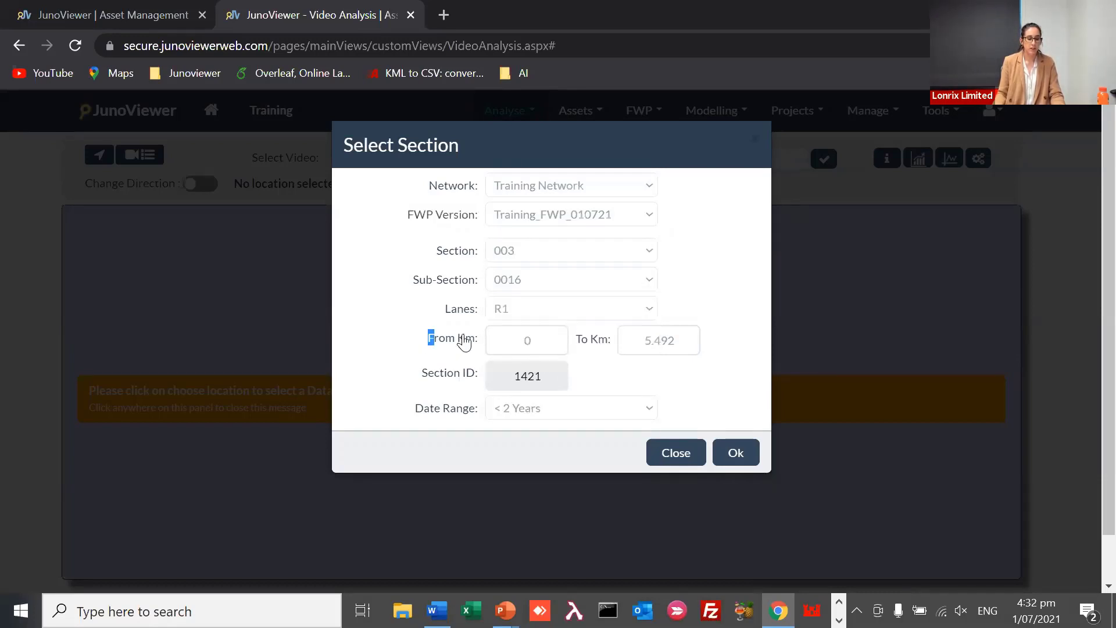
double_click(453, 338)
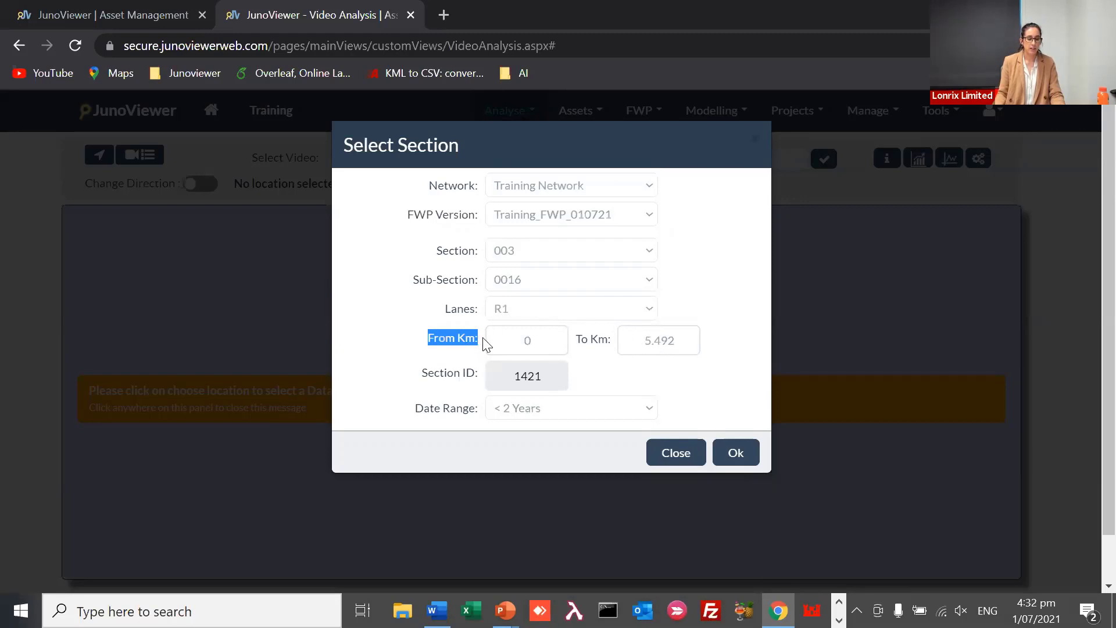
click(518, 382)
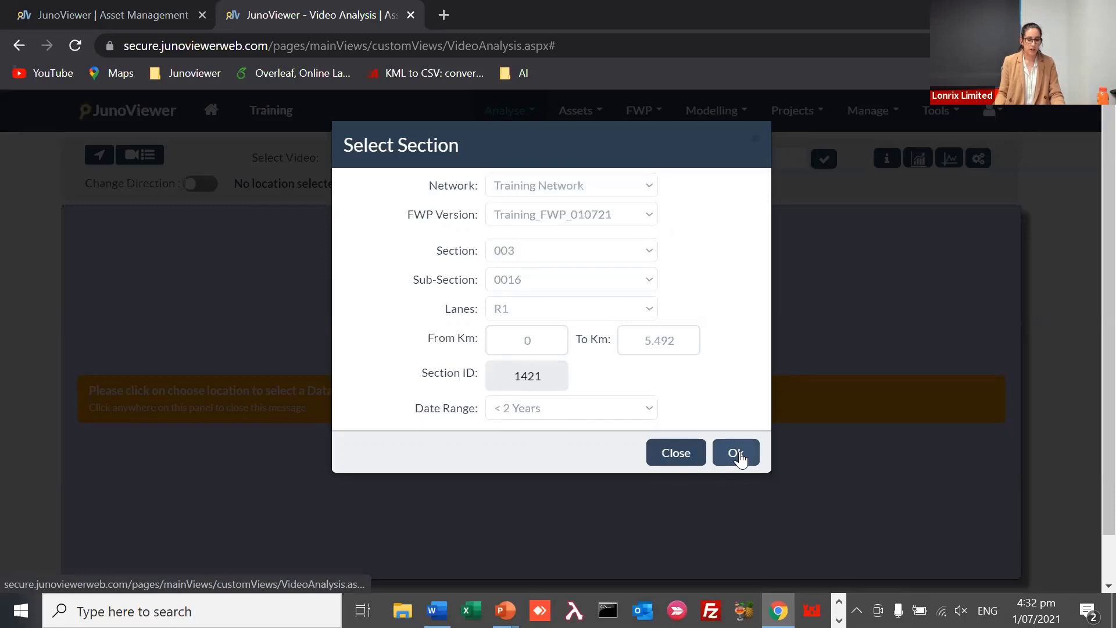
click(737, 453)
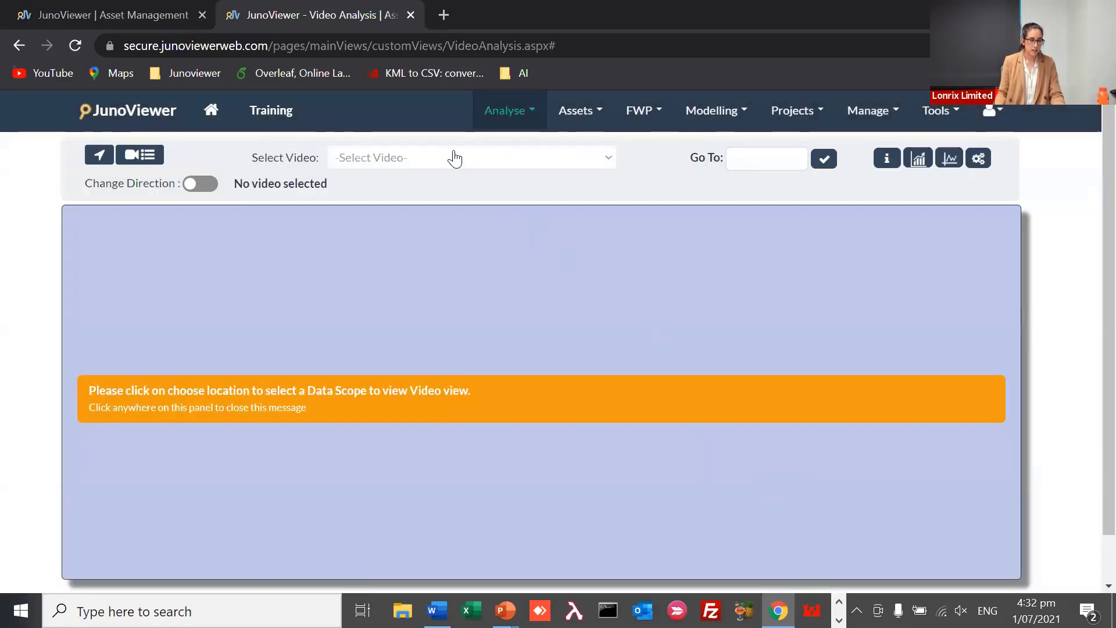
click(455, 159)
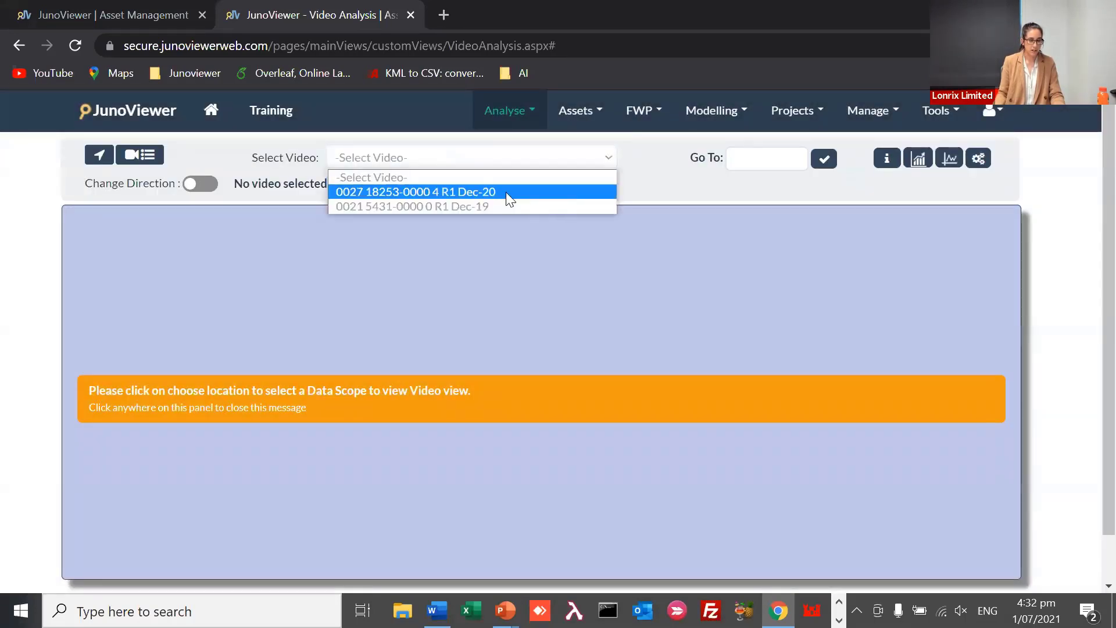
click(536, 194)
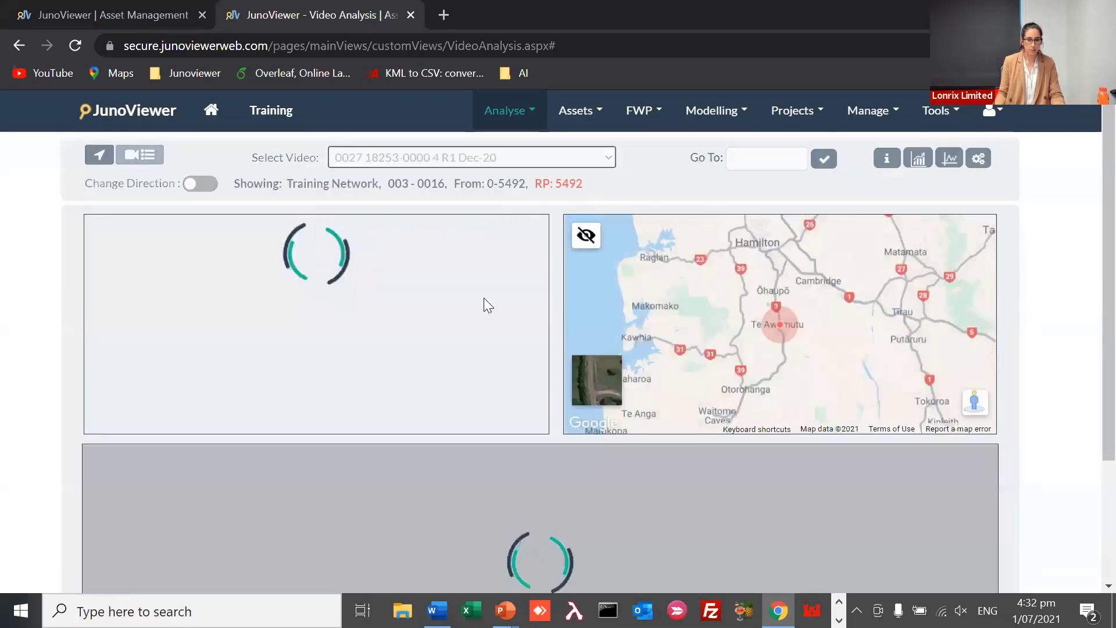
key(ctrl+minus)
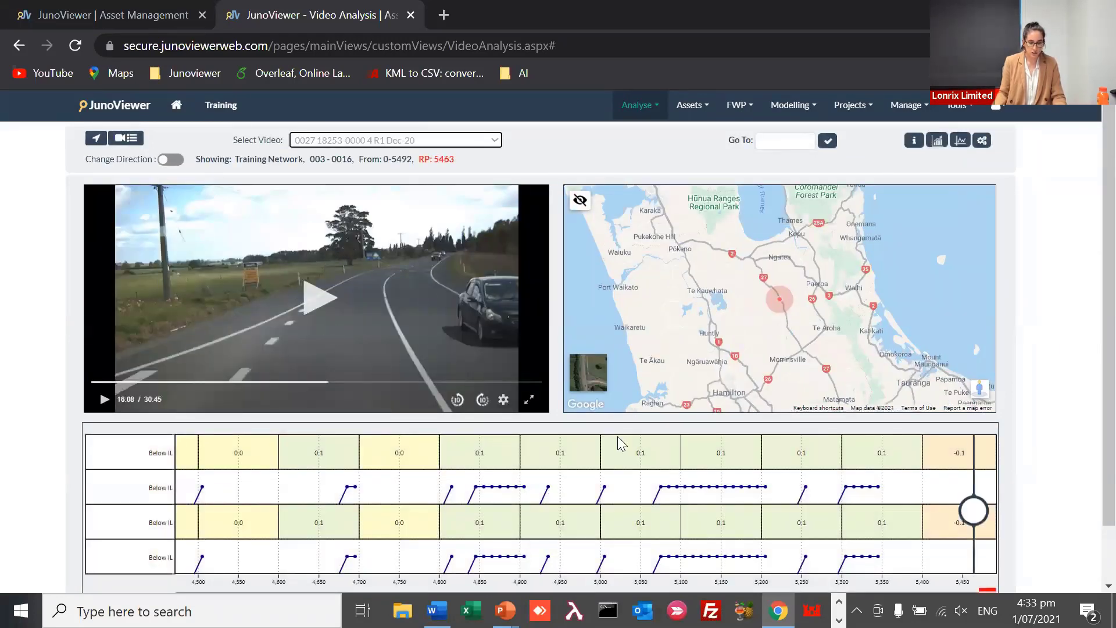
click(319, 300)
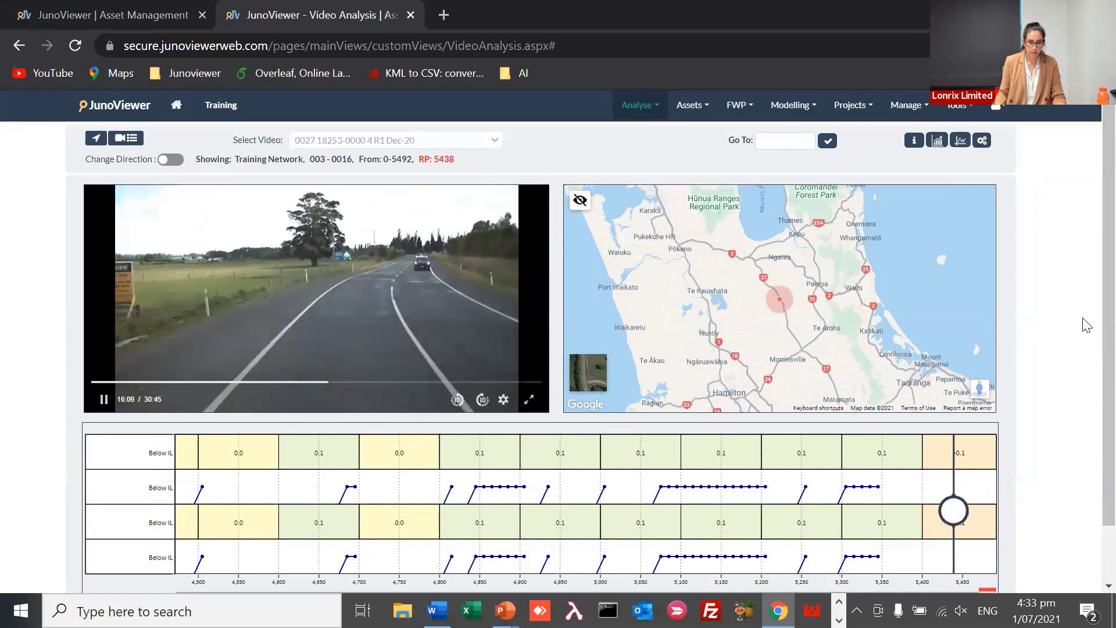
scroll(1087, 326, down, 1)
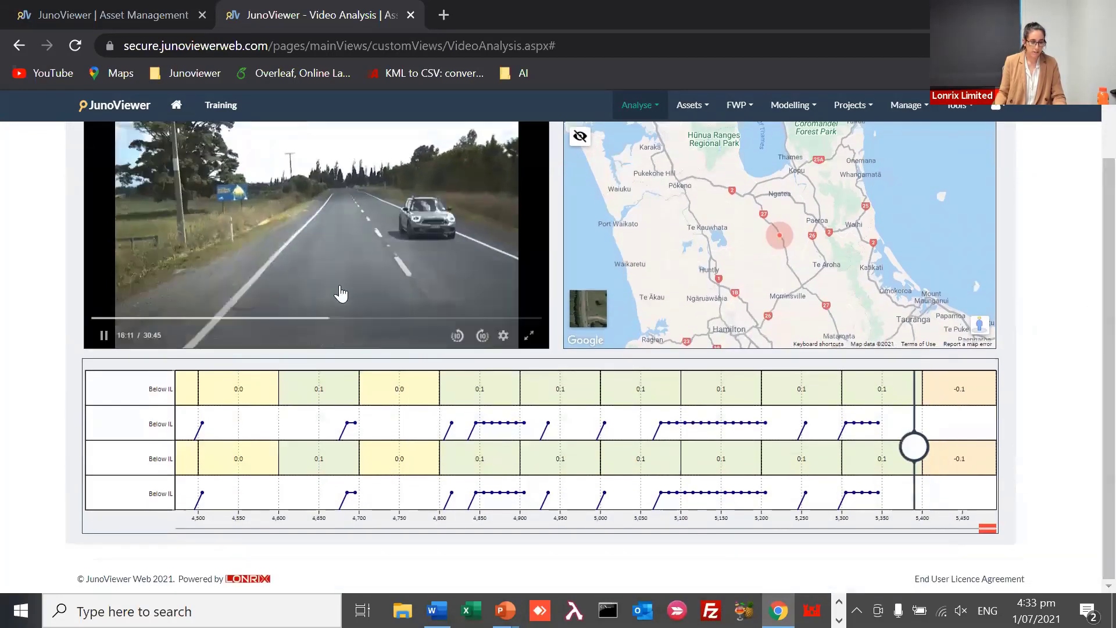
click(341, 293)
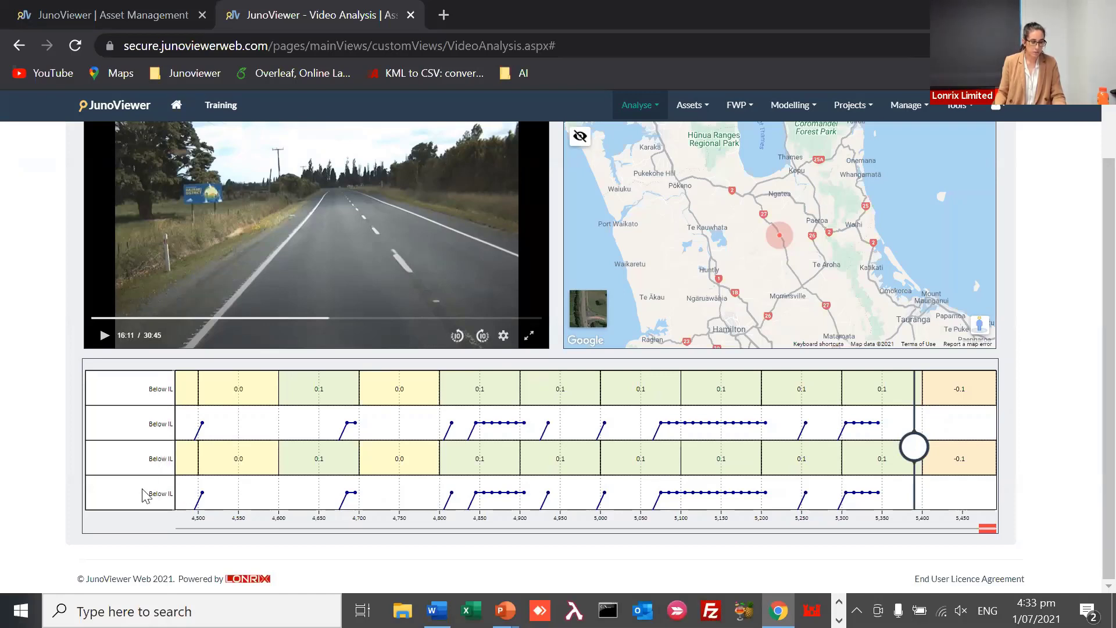
double_click(158, 494)
click(145, 436)
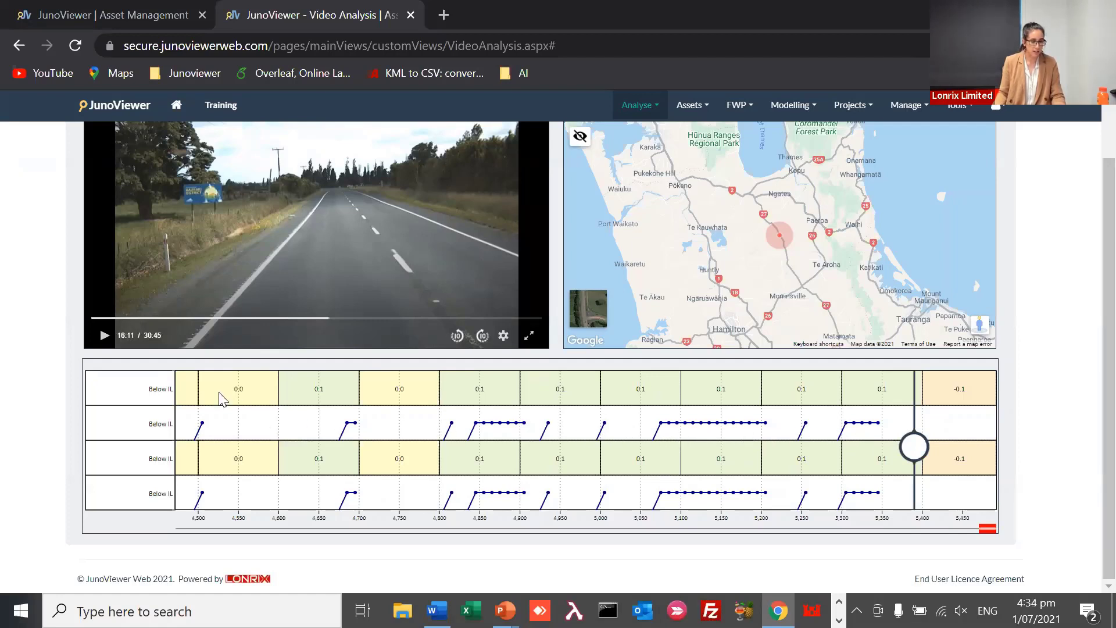
scroll(1007, 328, up, 2)
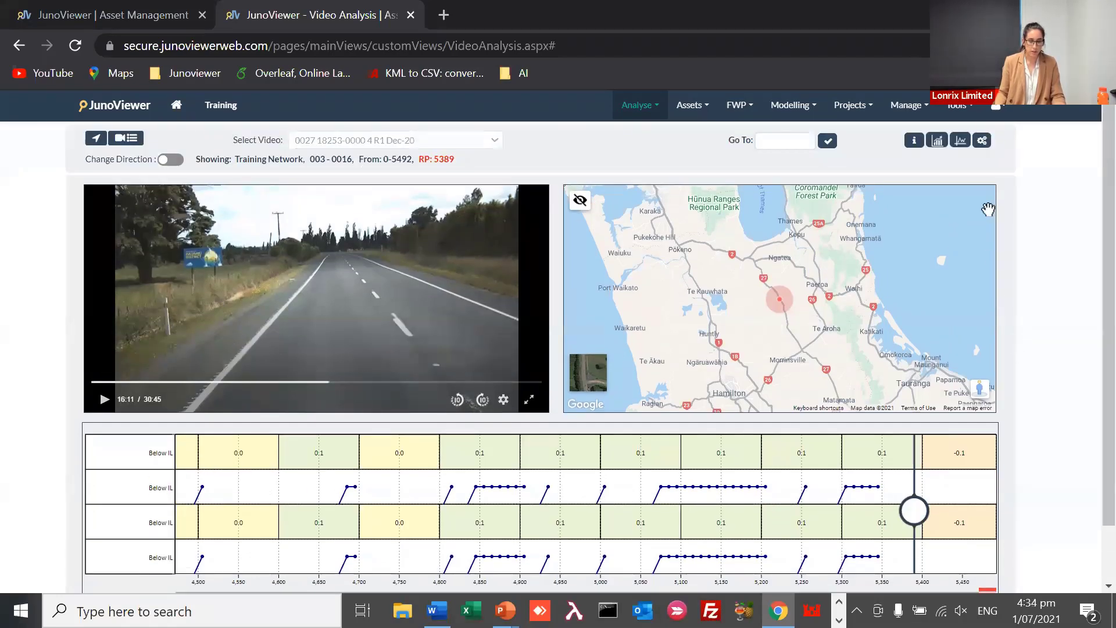
In Video View Options set the top strip to Naasra at the 95th Percentile
click(982, 141)
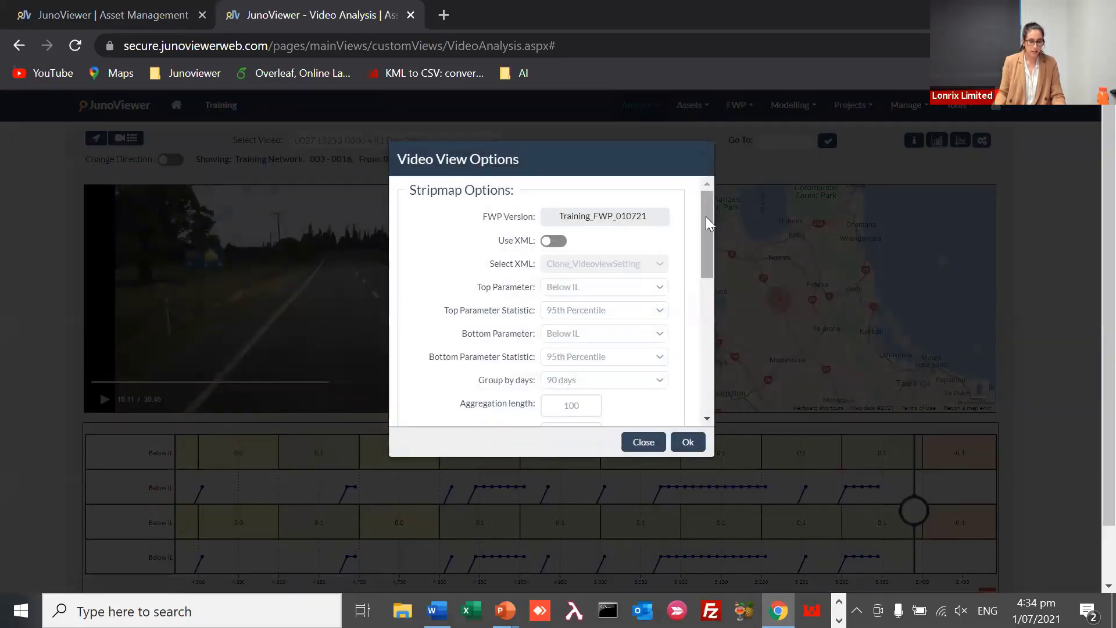
drag(708, 229, 706, 161)
click(969, 122)
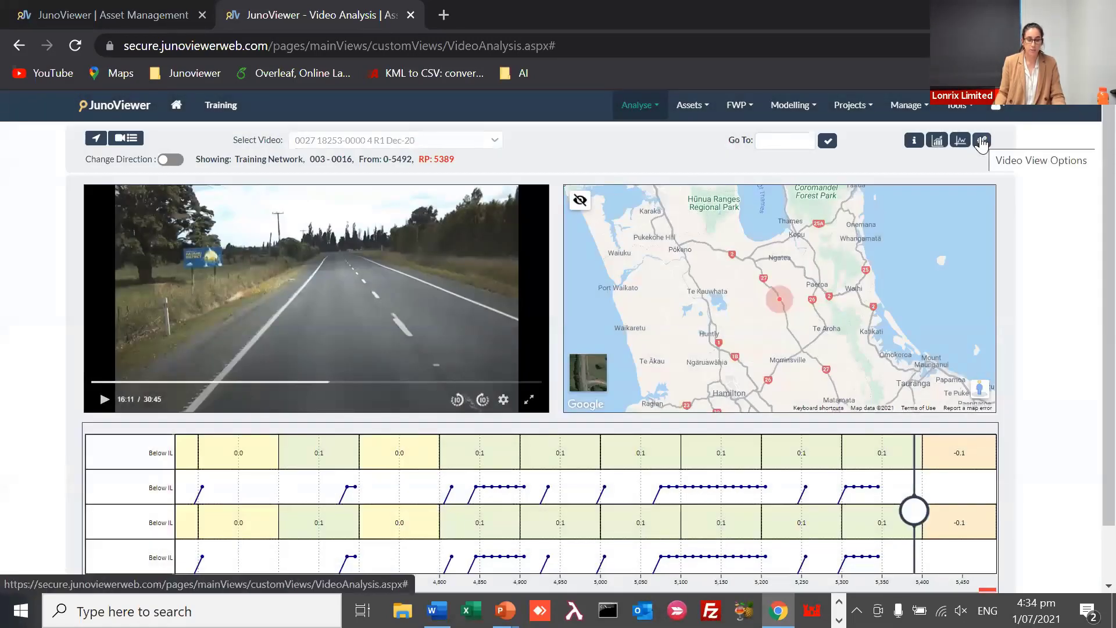
click(981, 141)
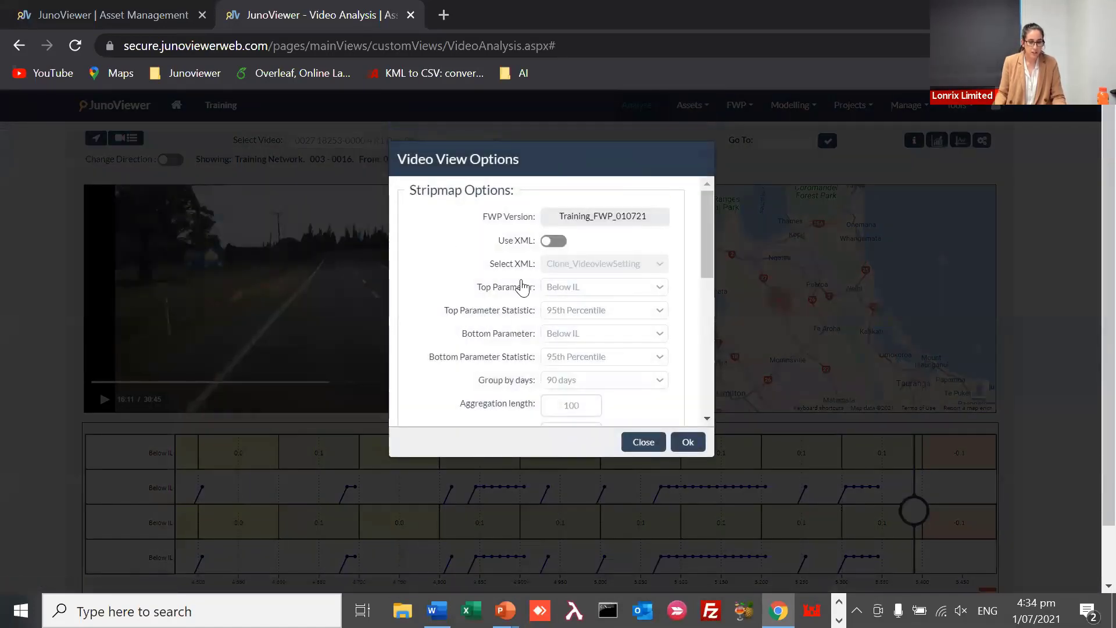
mouse_move(706, 218)
mouse_down()
mouse_move(709, 229)
mouse_move(710, 214)
mouse_up()
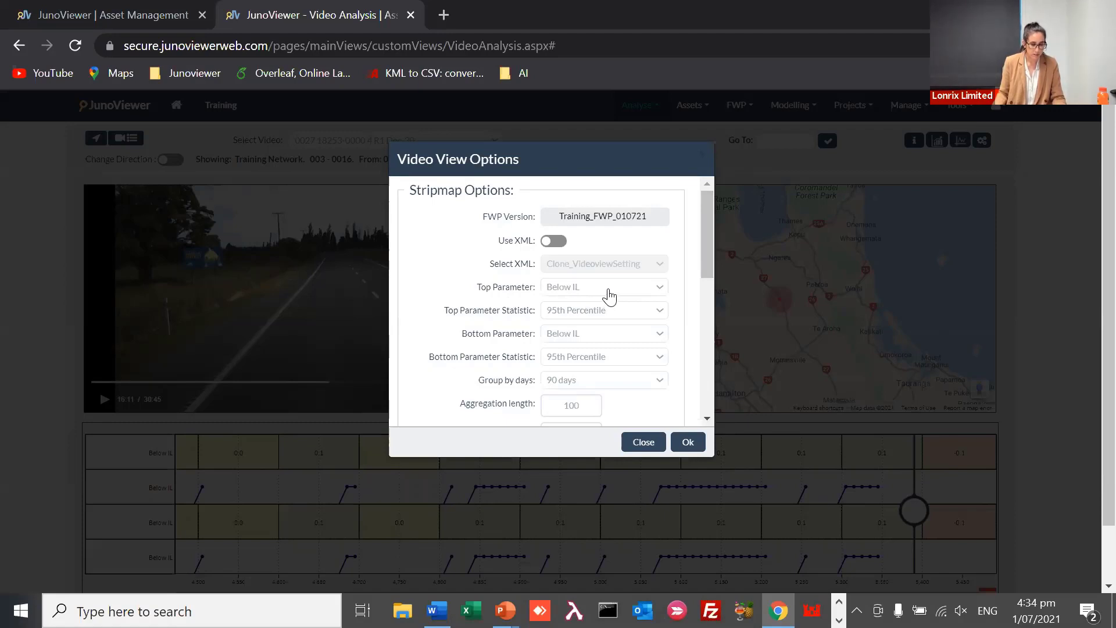
click(610, 288)
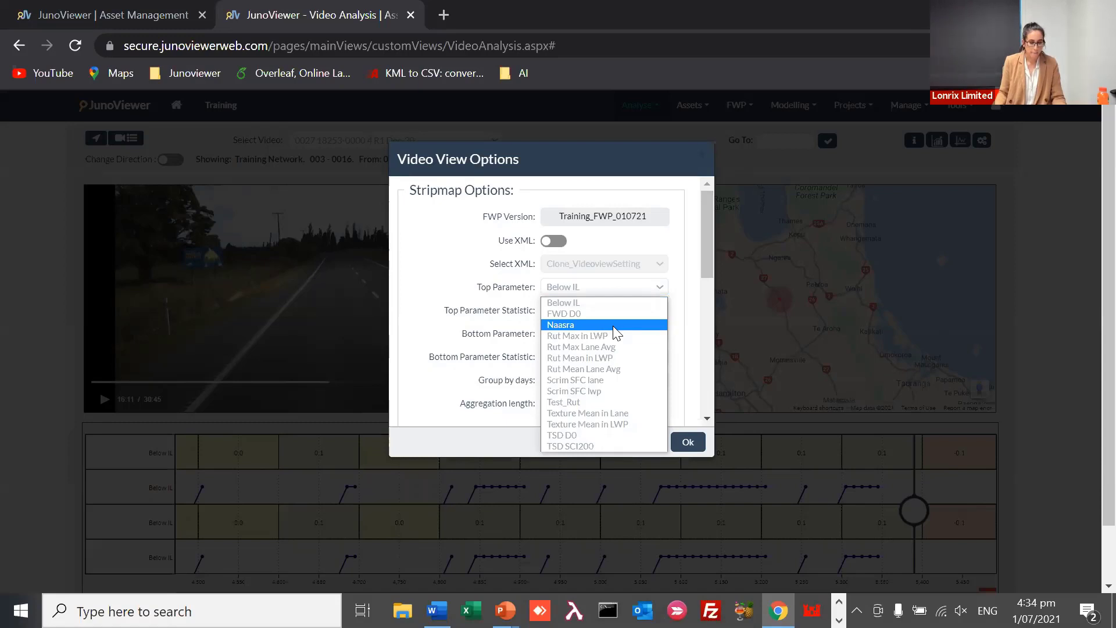
click(610, 327)
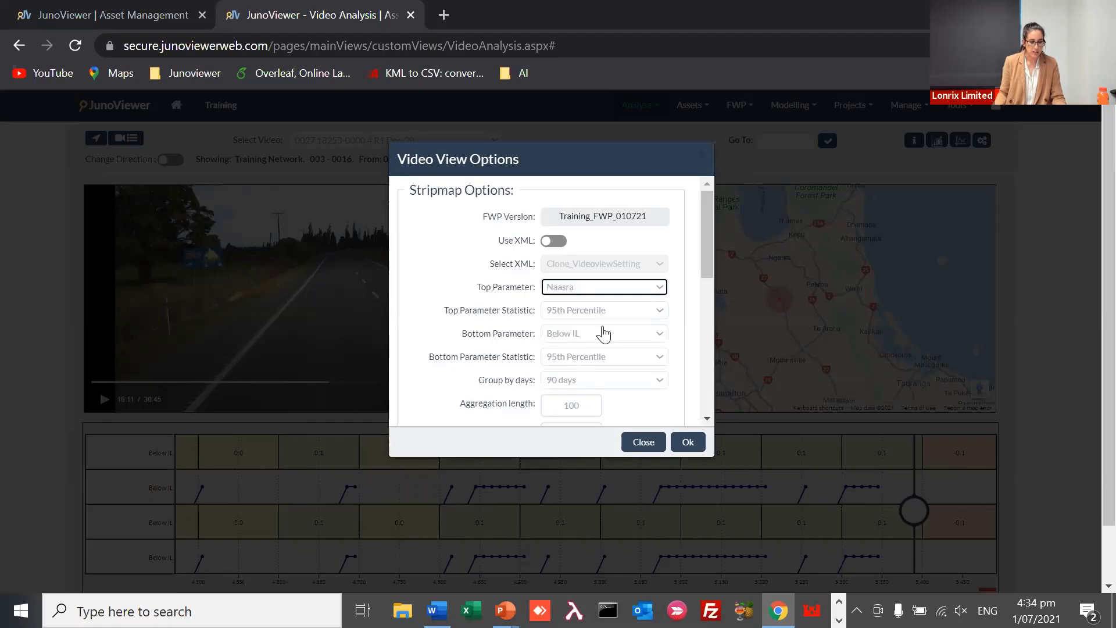
click(597, 310)
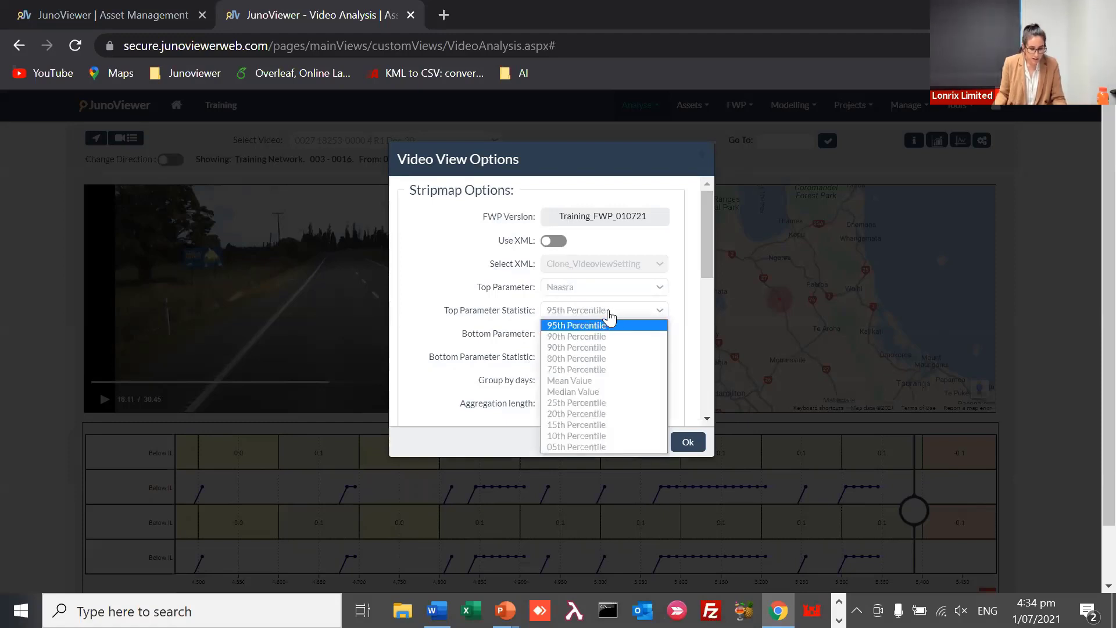
click(617, 315)
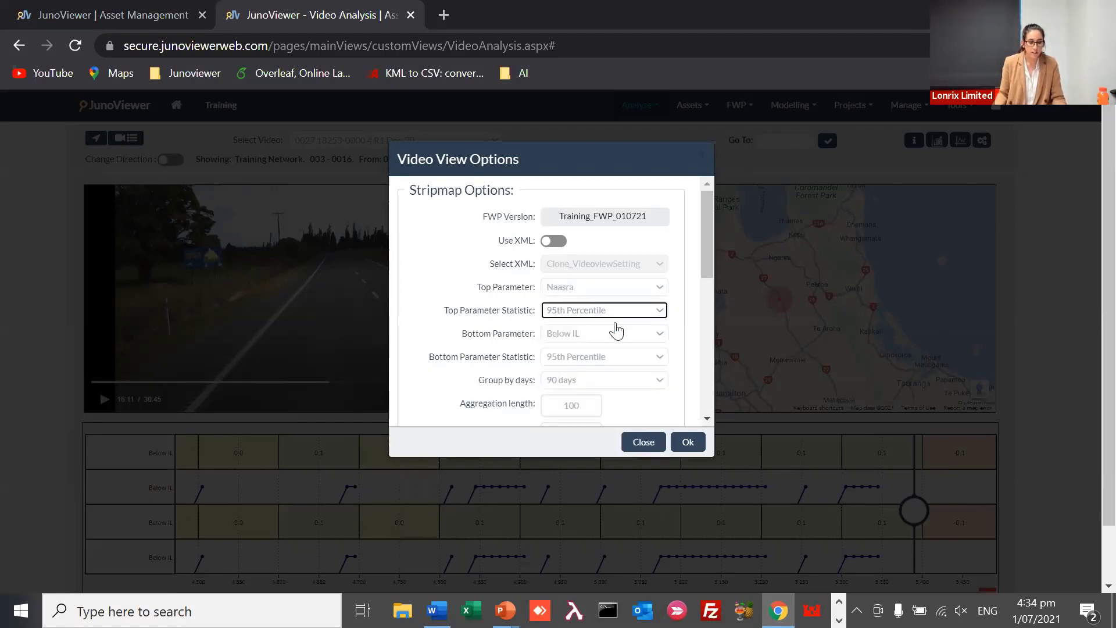
Set the bottom strip to Rut Mean in LWP Mean Value, keep 90-day grouping, show FWP by Year
click(611, 333)
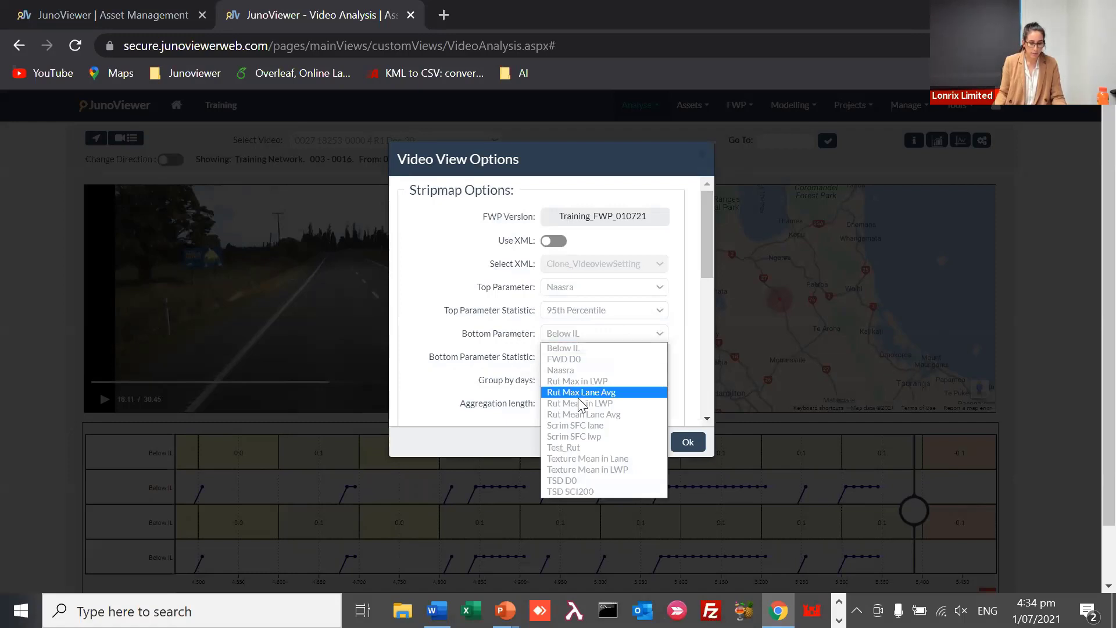
click(625, 405)
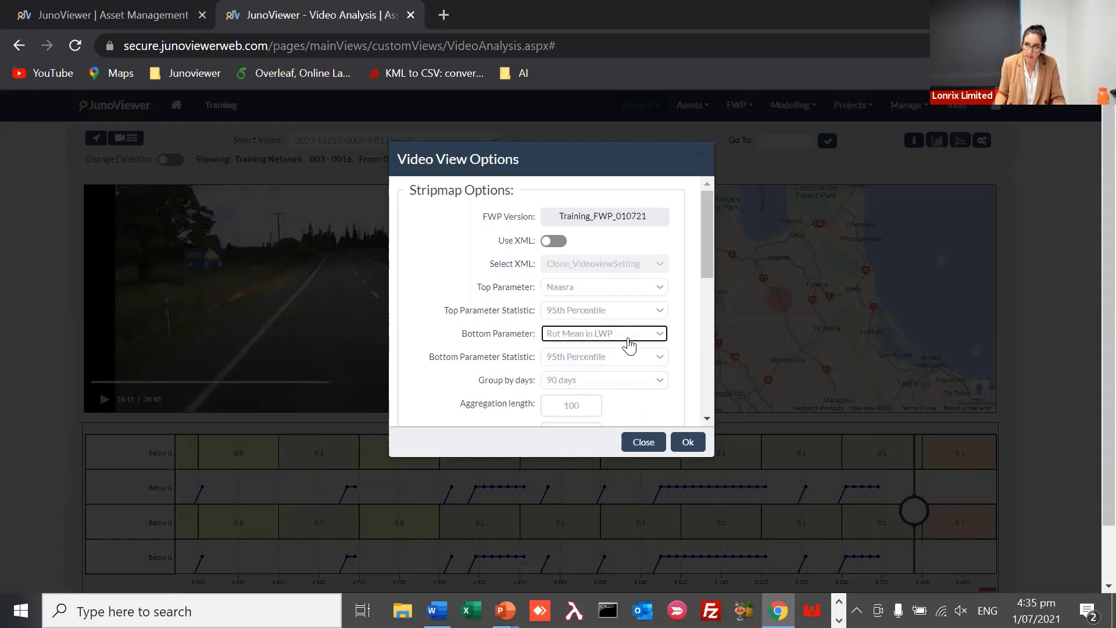
click(611, 358)
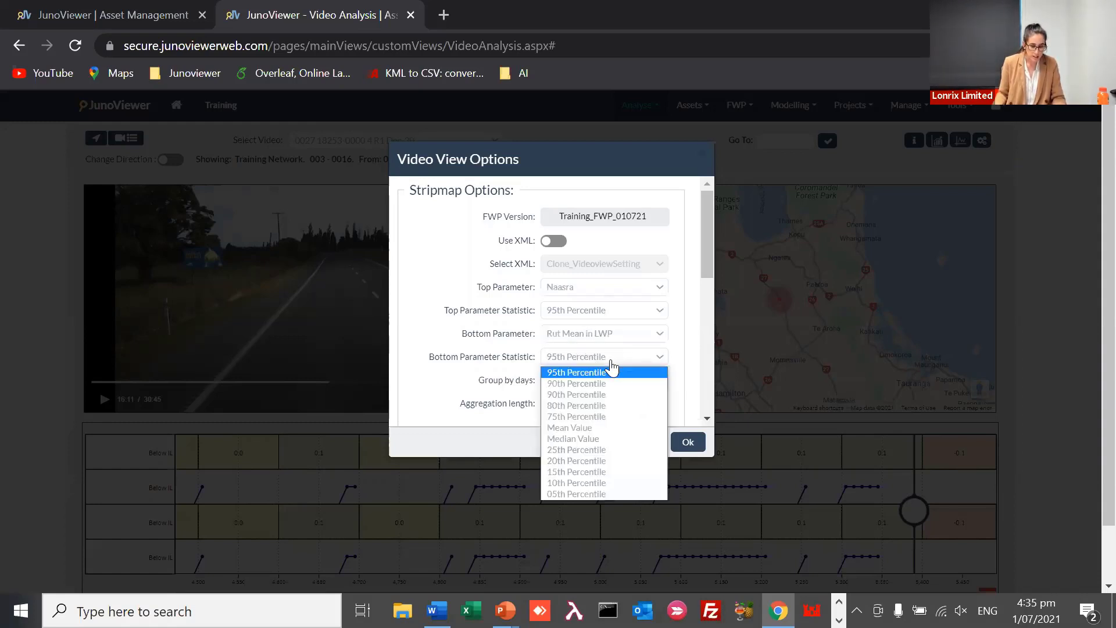
click(601, 428)
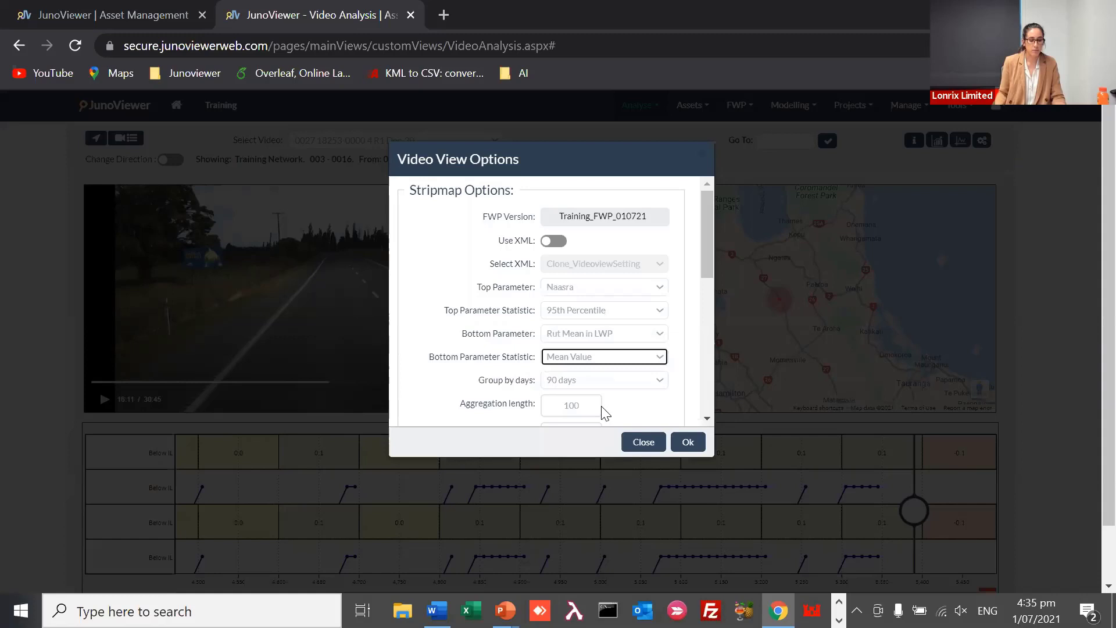
drag(707, 236, 719, 295)
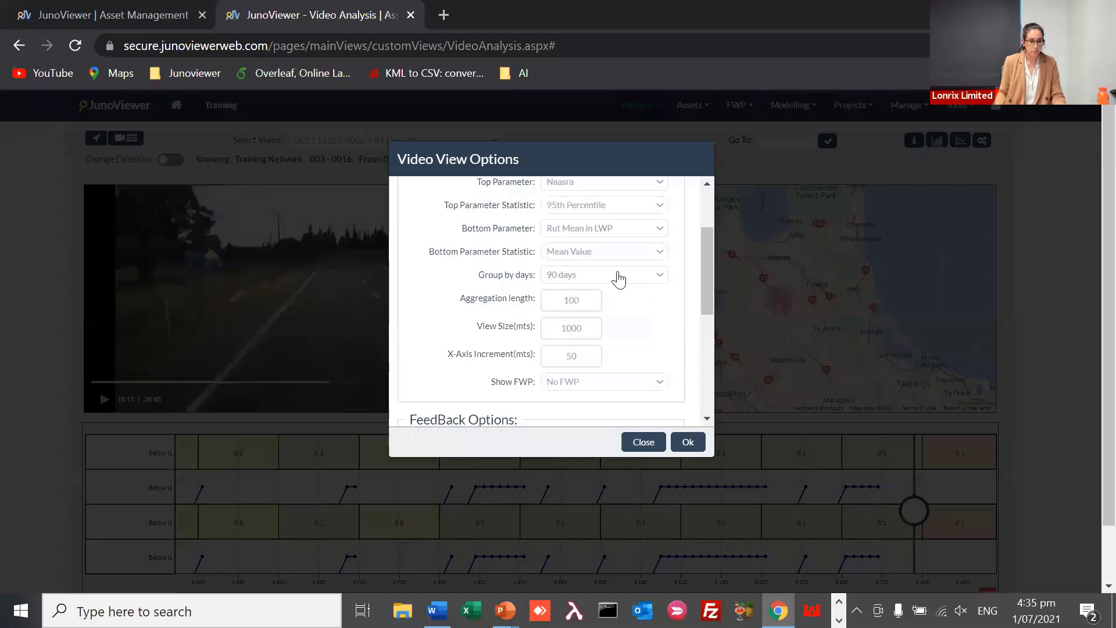
click(617, 275)
click(611, 312)
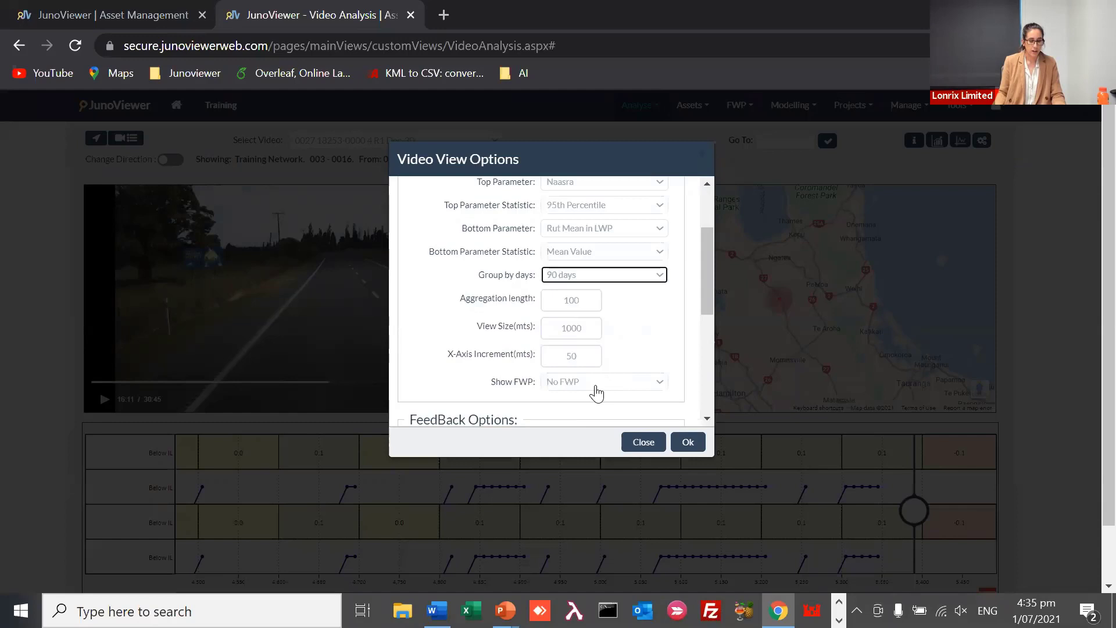
click(596, 384)
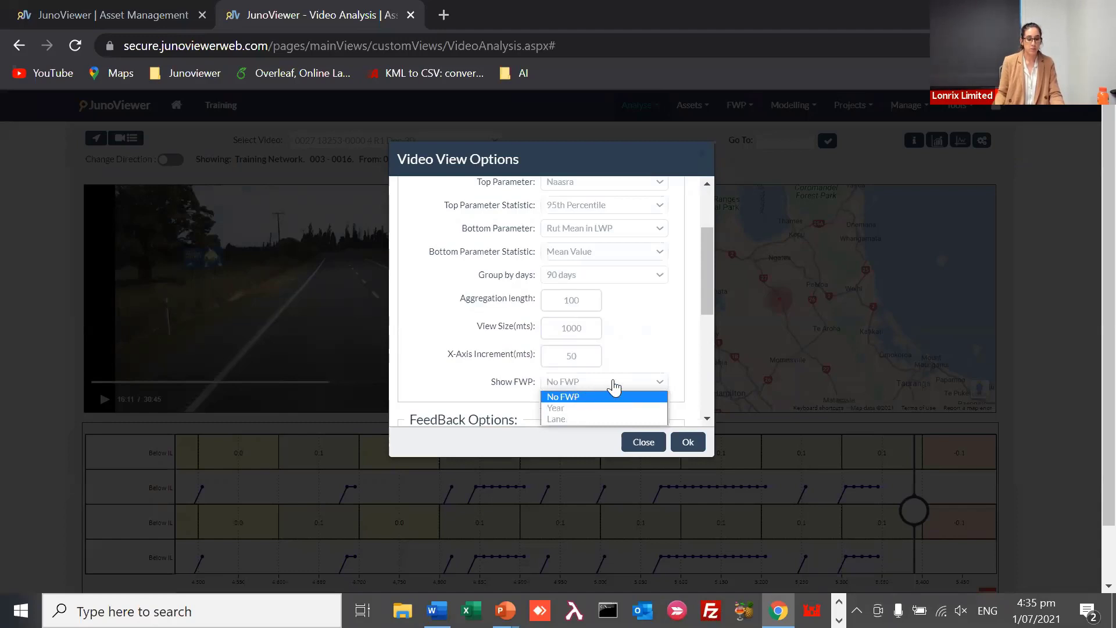
drag(713, 263, 713, 288)
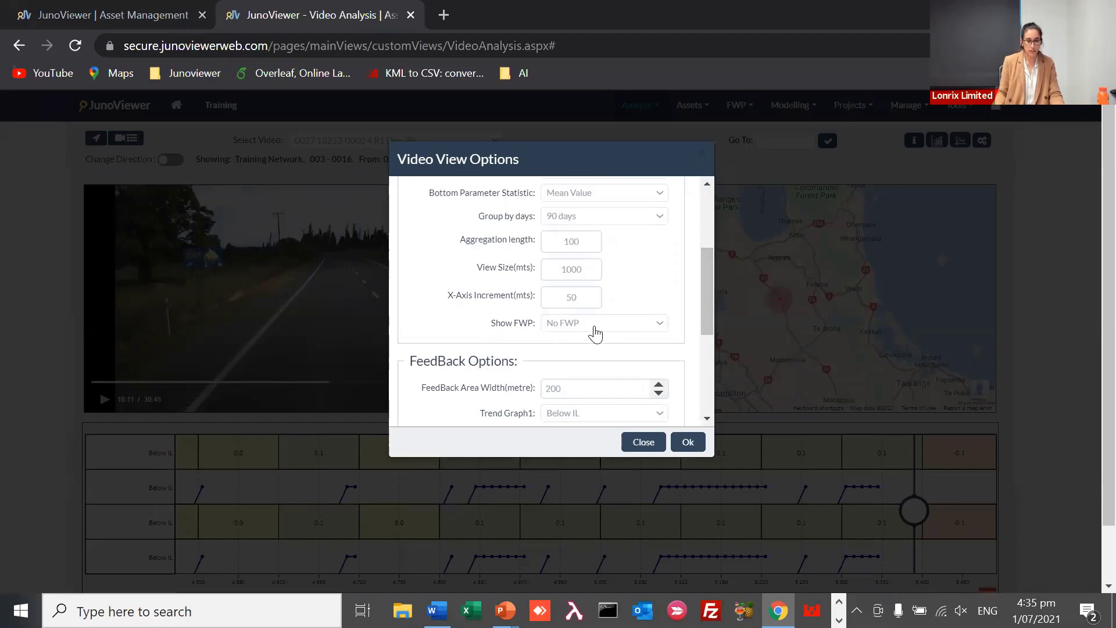
click(603, 329)
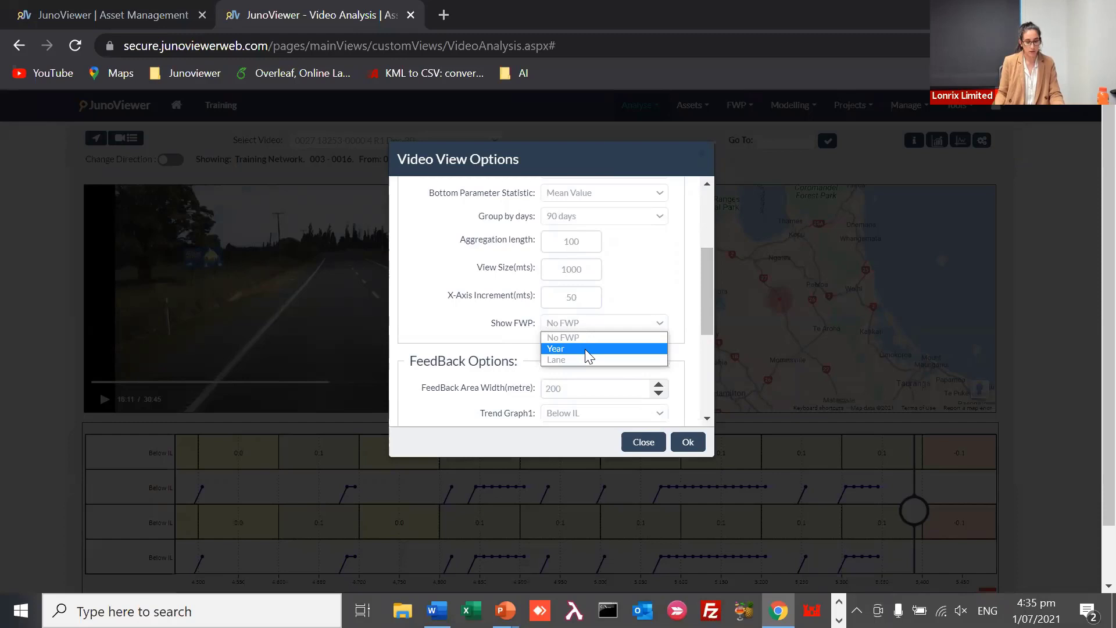
click(588, 350)
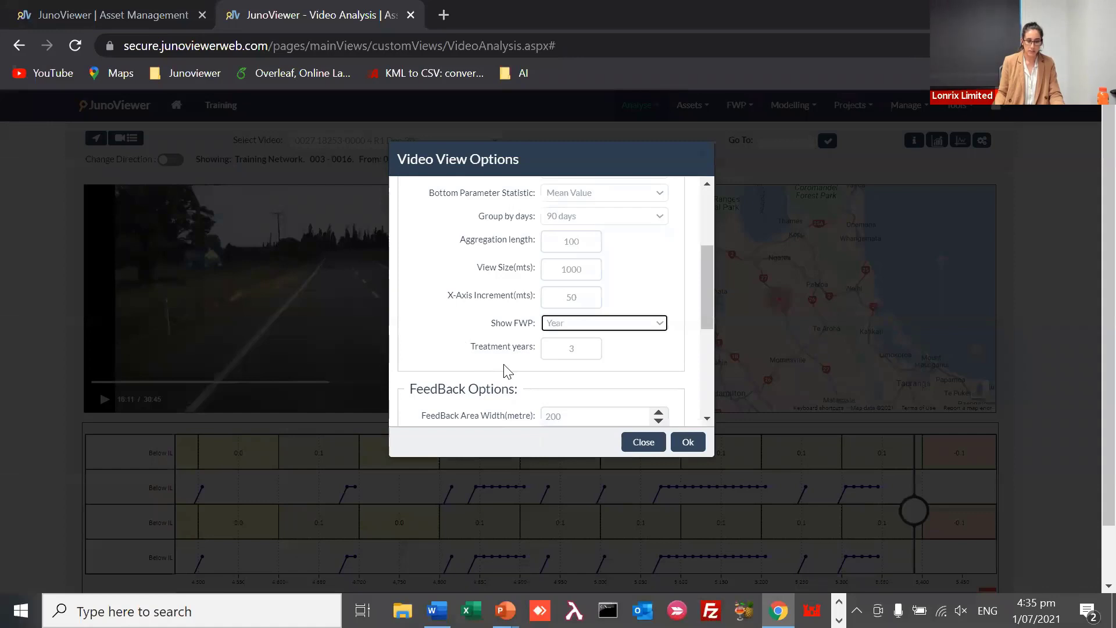
double_click(582, 351)
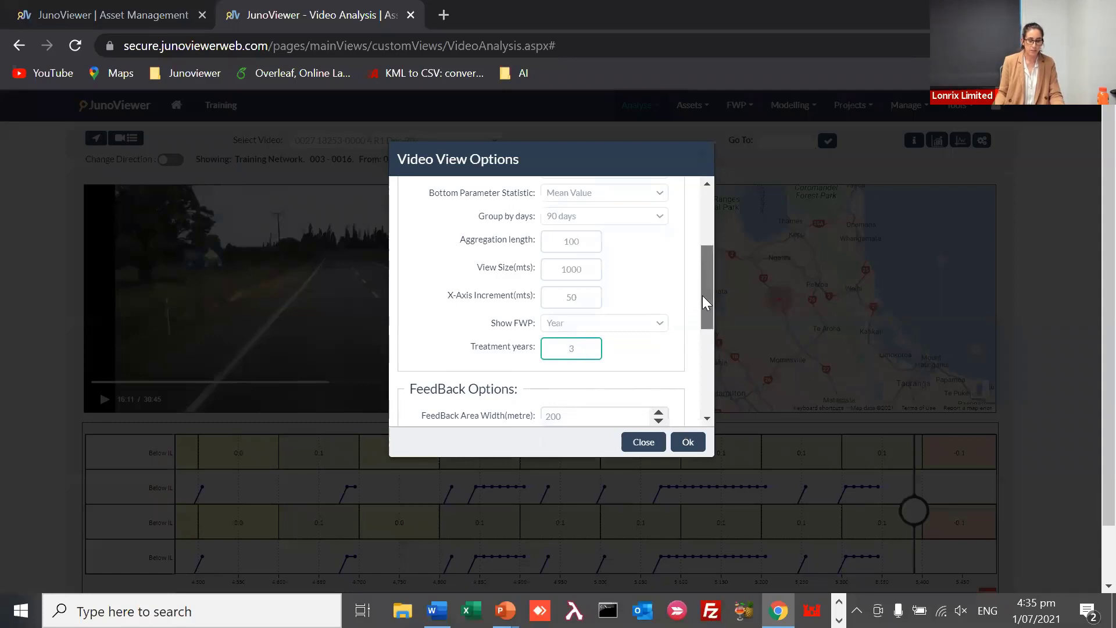
drag(706, 288, 707, 245)
Apply the strip settings, jump the video to a chosen chainage, then play and pause it
click(688, 442)
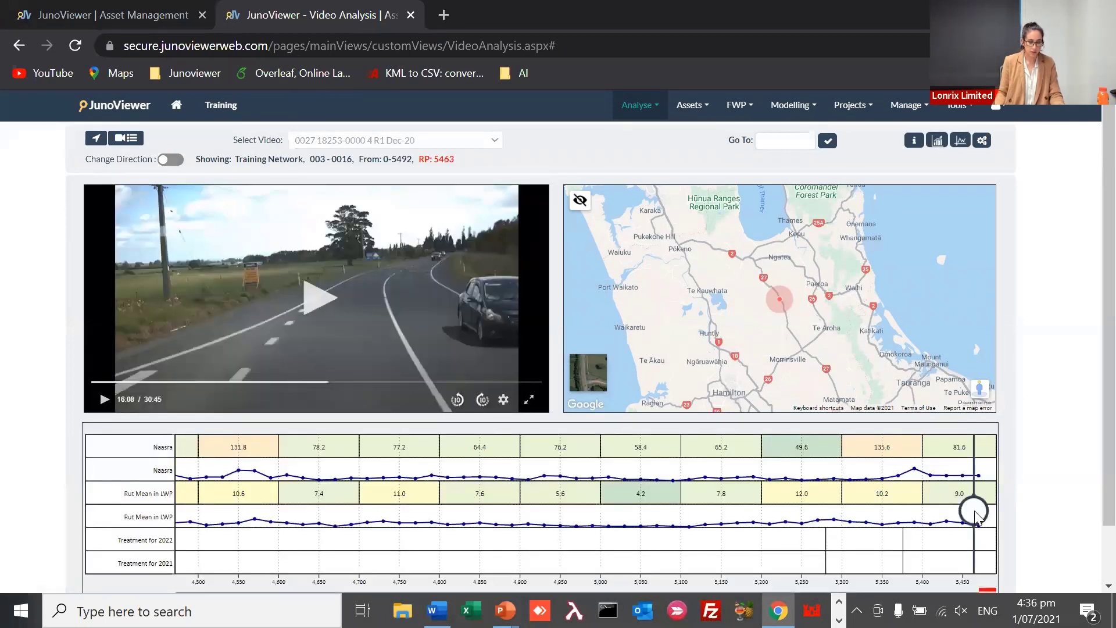
click(874, 515)
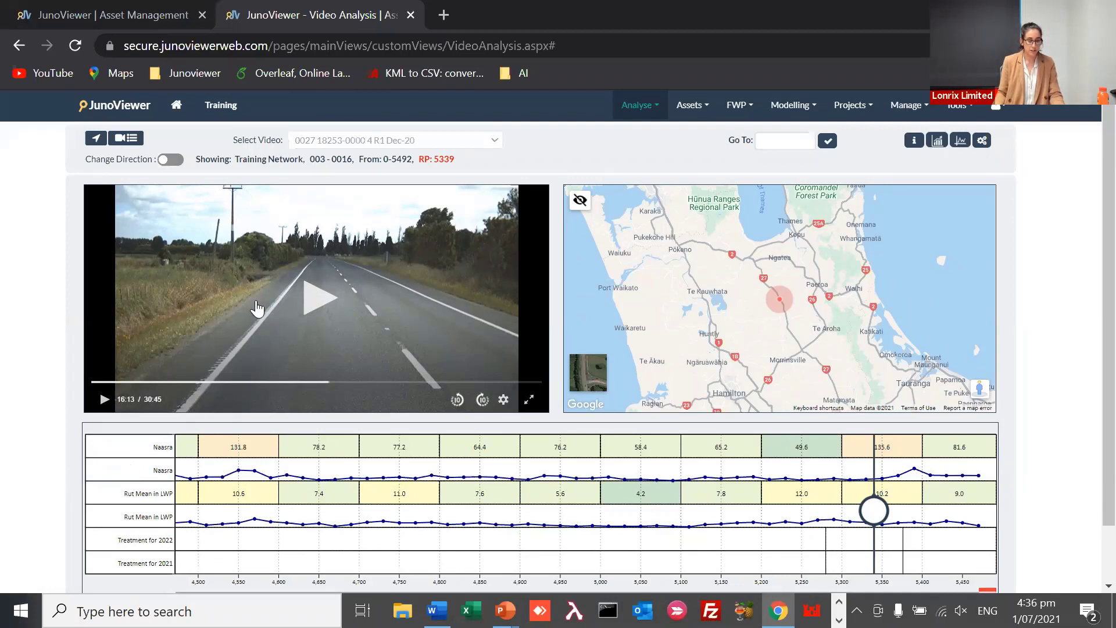
click(330, 299)
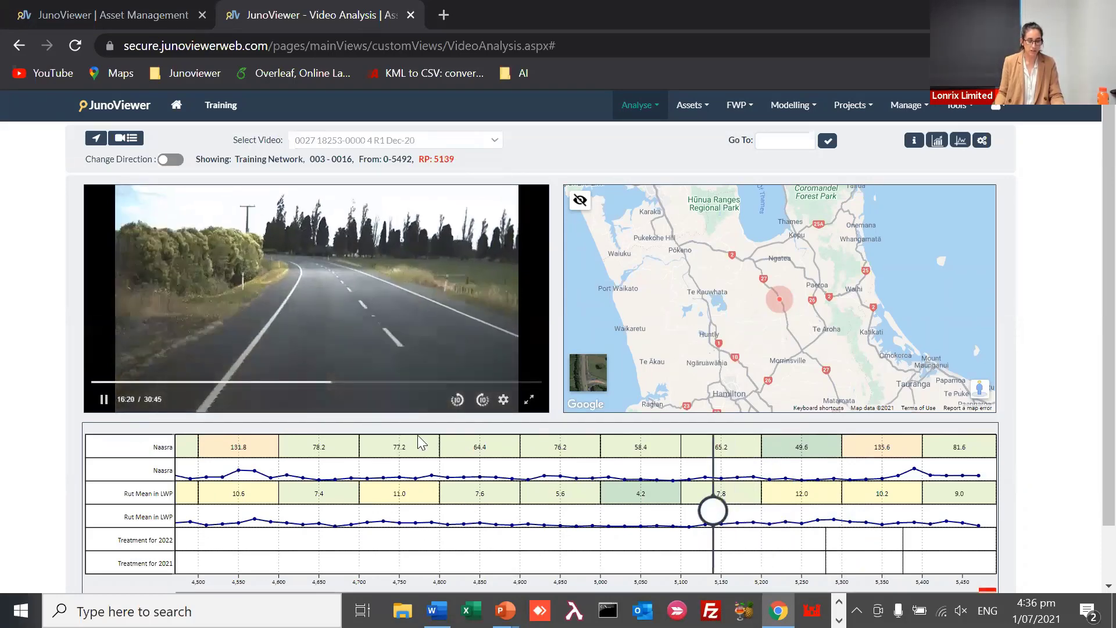
click(337, 310)
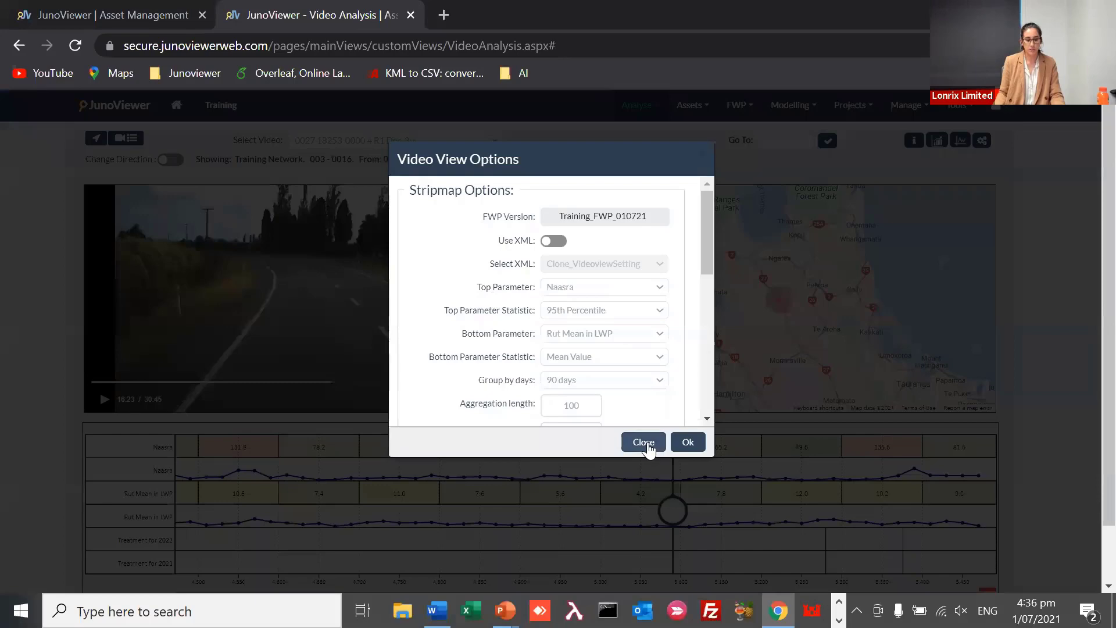
Close the Video View Options dialog and bring up the Manage menu
click(644, 442)
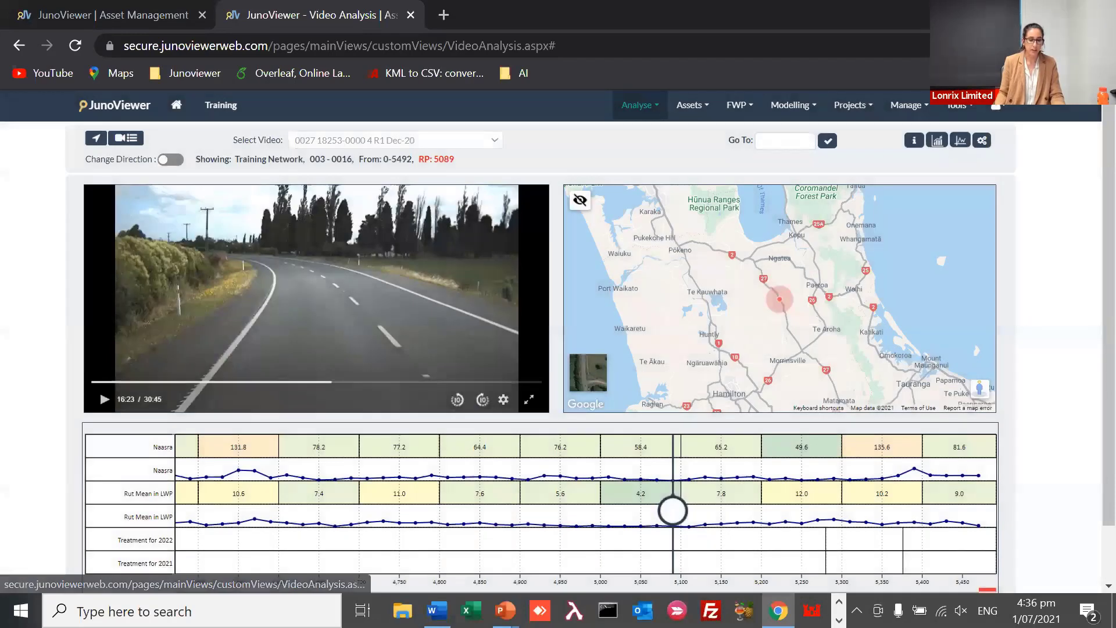
scroll(937, 261, down, 2)
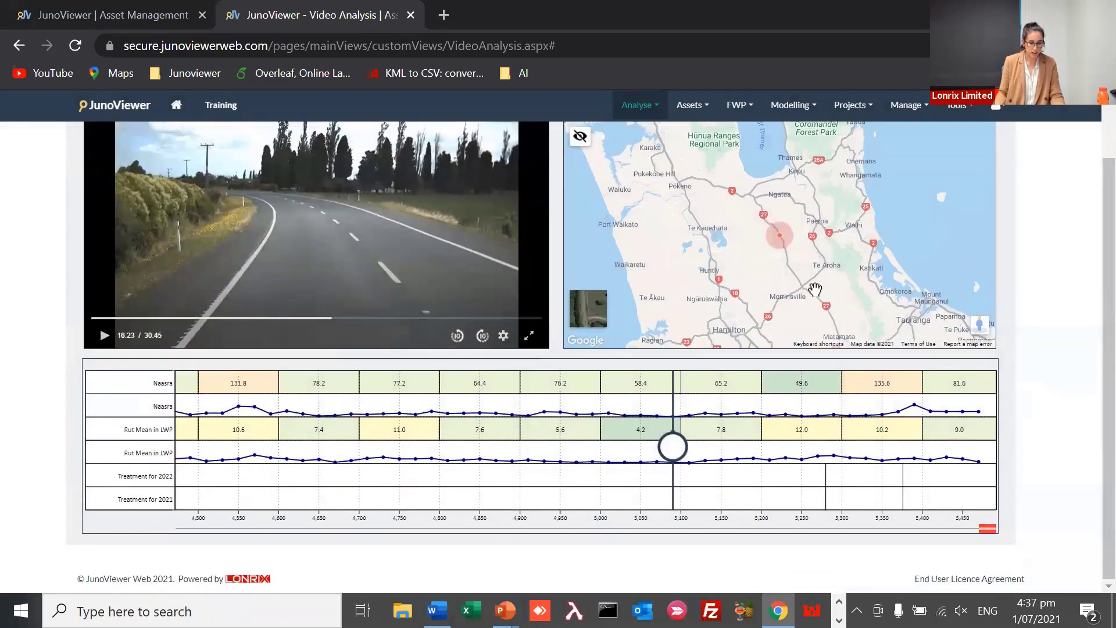
click(906, 105)
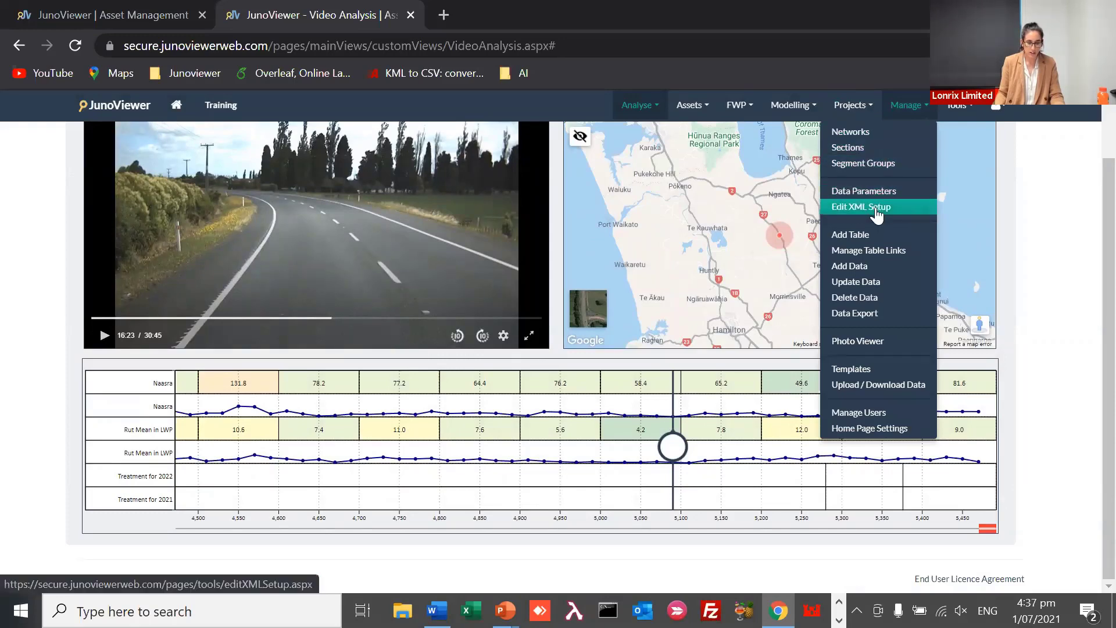
click(861, 207)
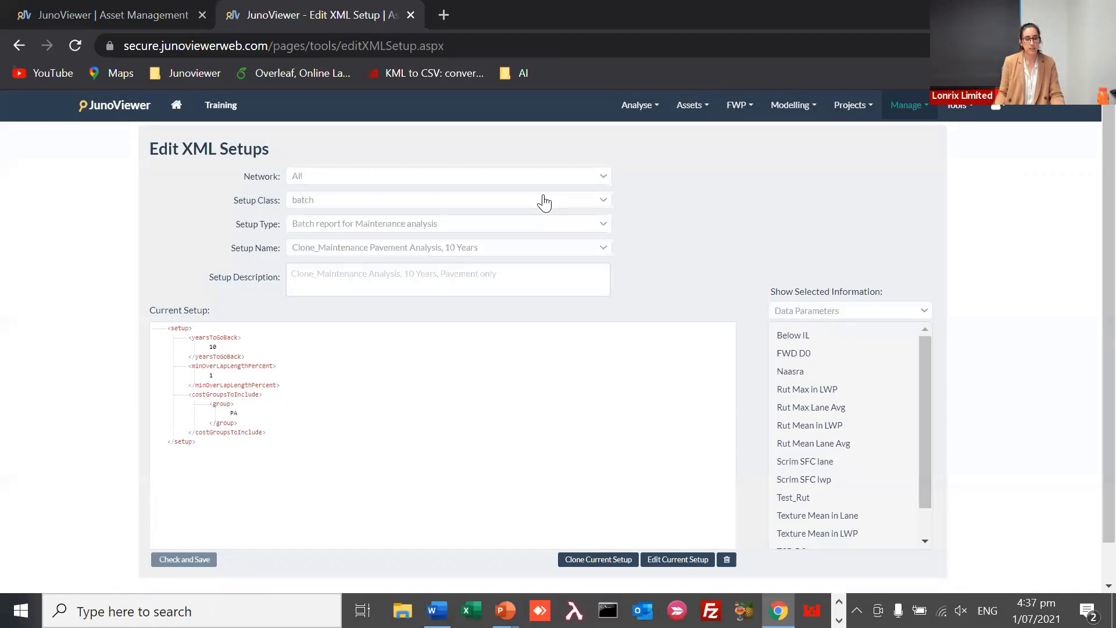
key(Down)
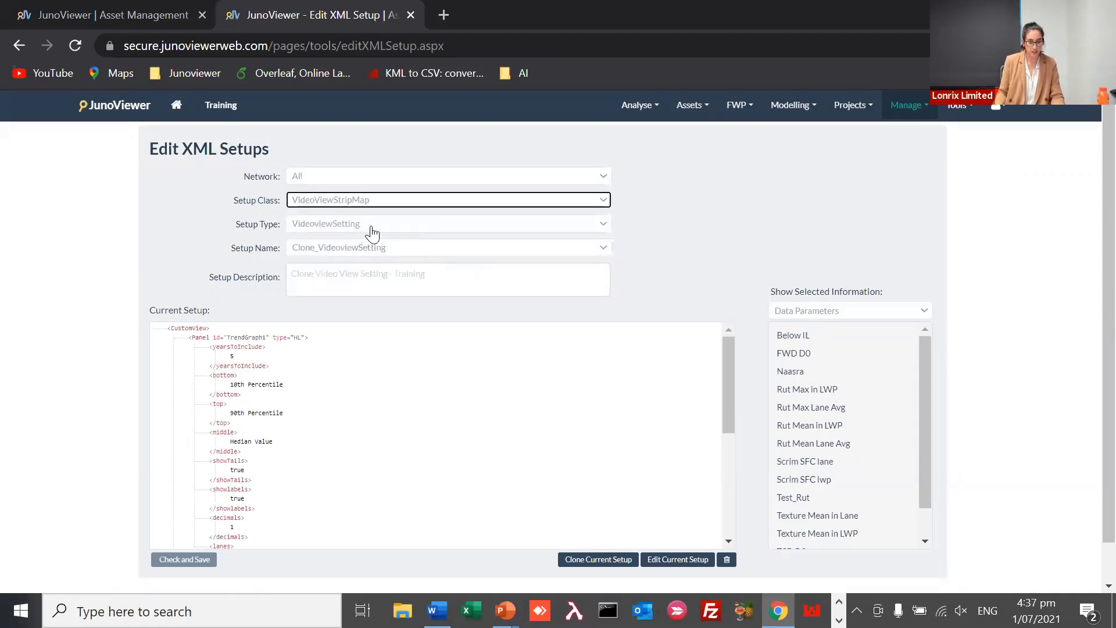
click(373, 226)
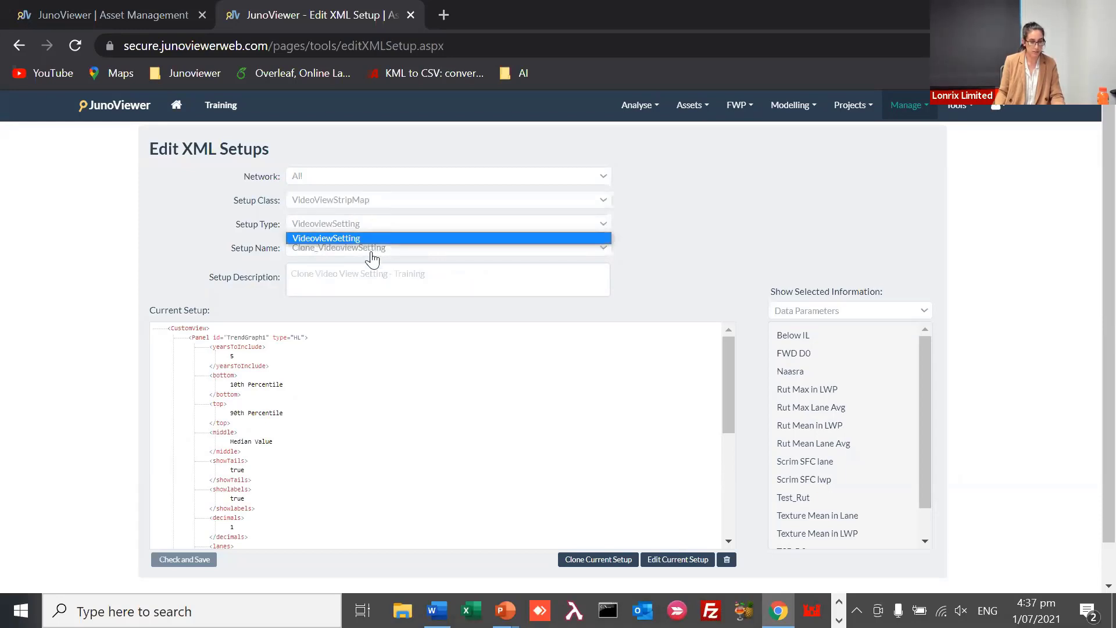
click(369, 247)
click(384, 263)
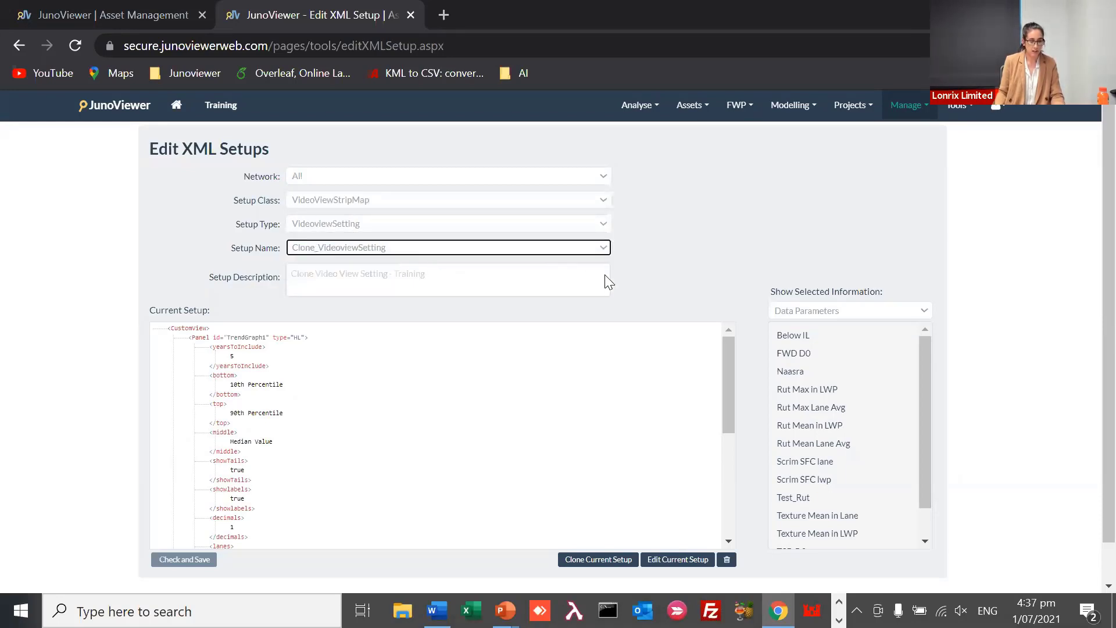
scroll(609, 281, down, 1)
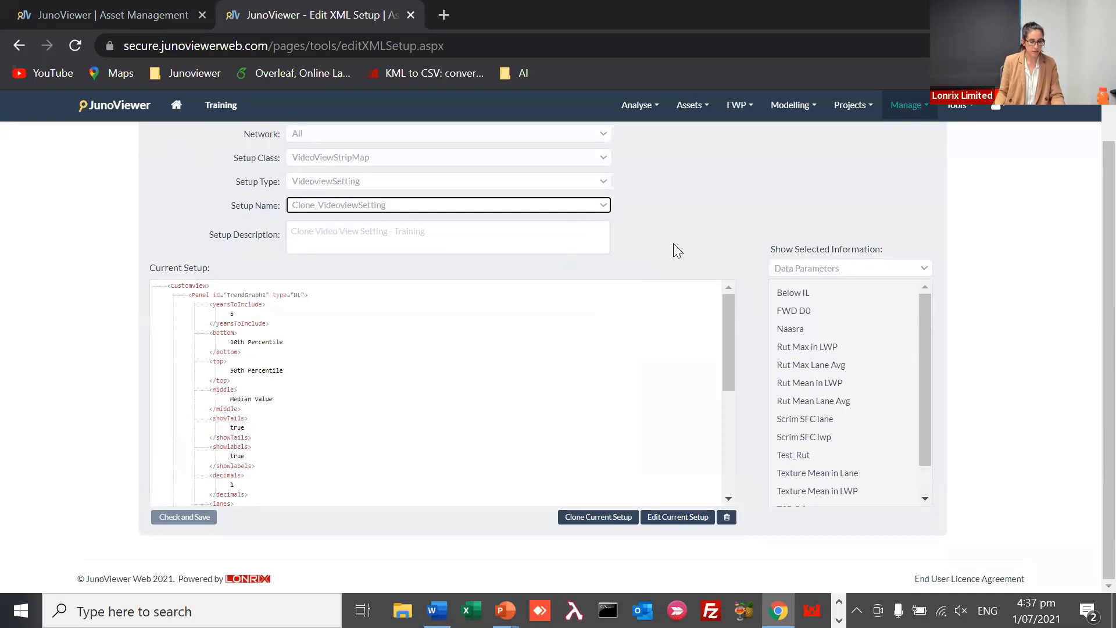
scroll(524, 393, down, 5)
scroll(656, 518, up, 1)
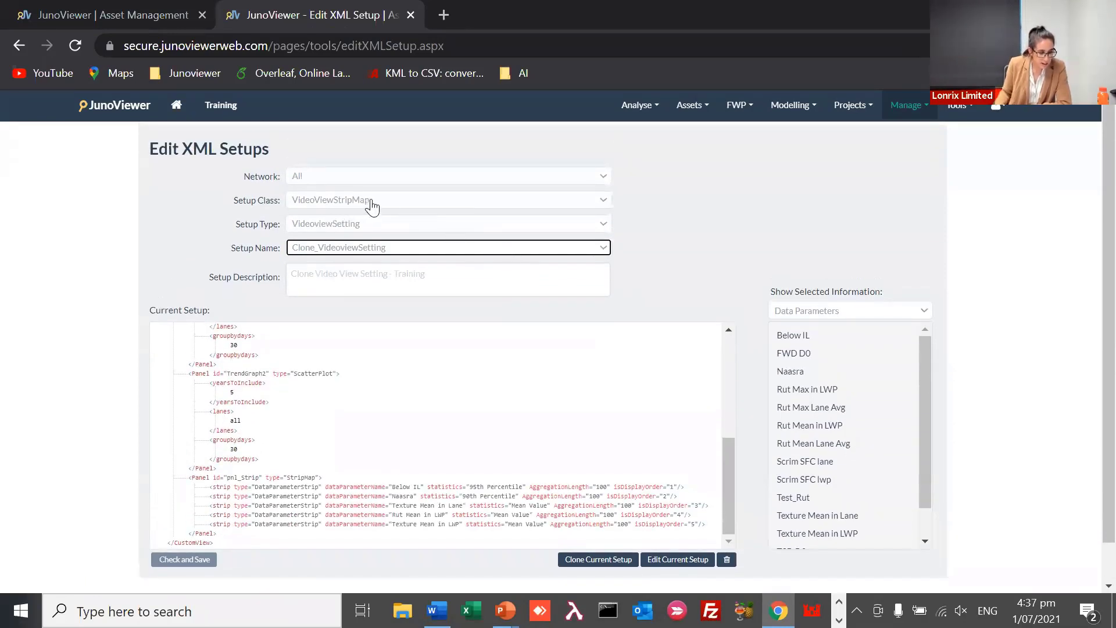
click(353, 200)
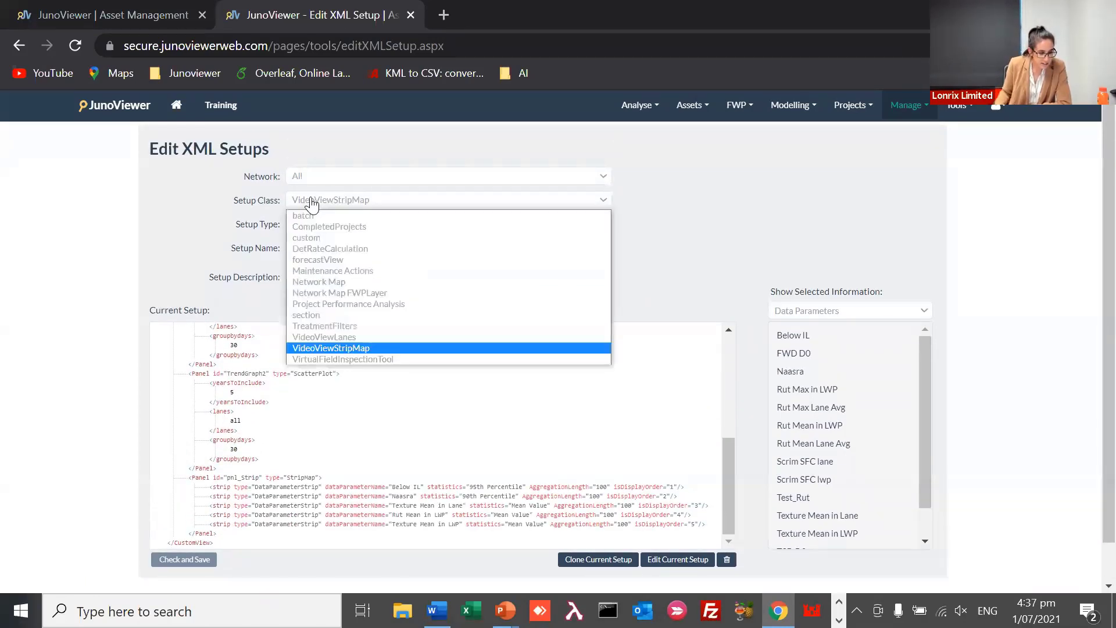
click(398, 350)
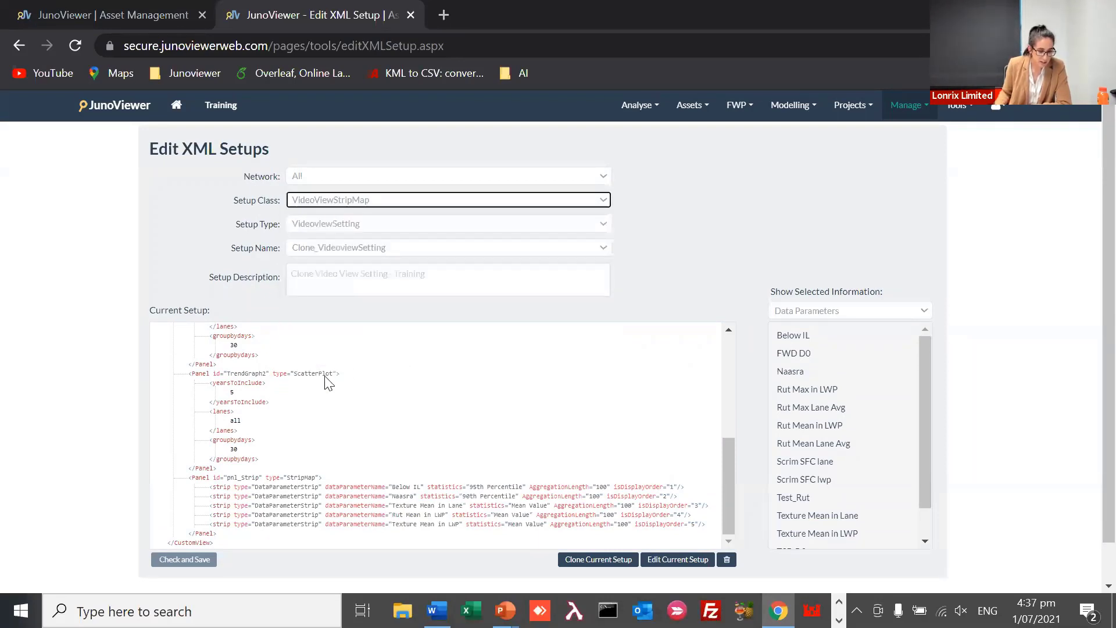
scroll(331, 392, down, 1)
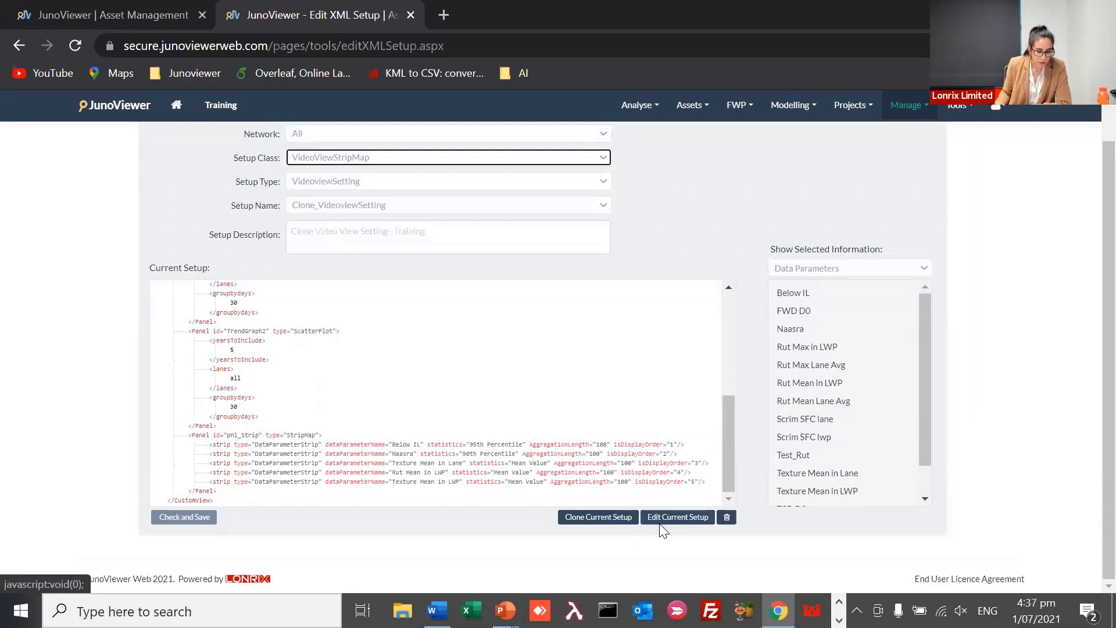
Edit the cloned setup and delete the Texture Mean in LWP, Texture Mean in Lane and Rut Mean in LWP strips
click(677, 517)
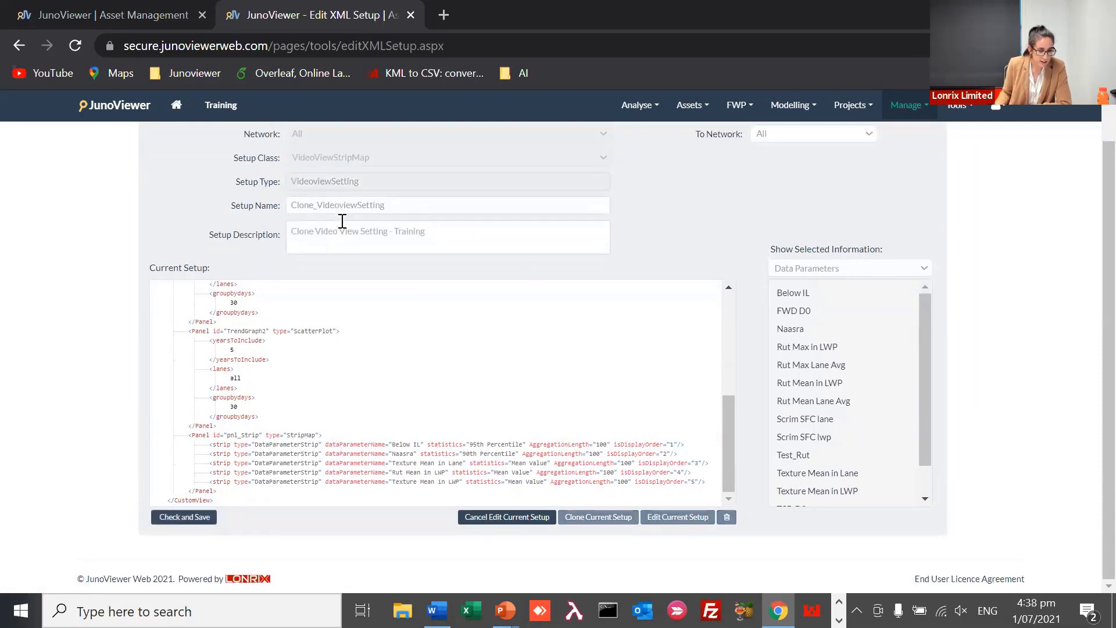
drag(315, 205, 393, 208)
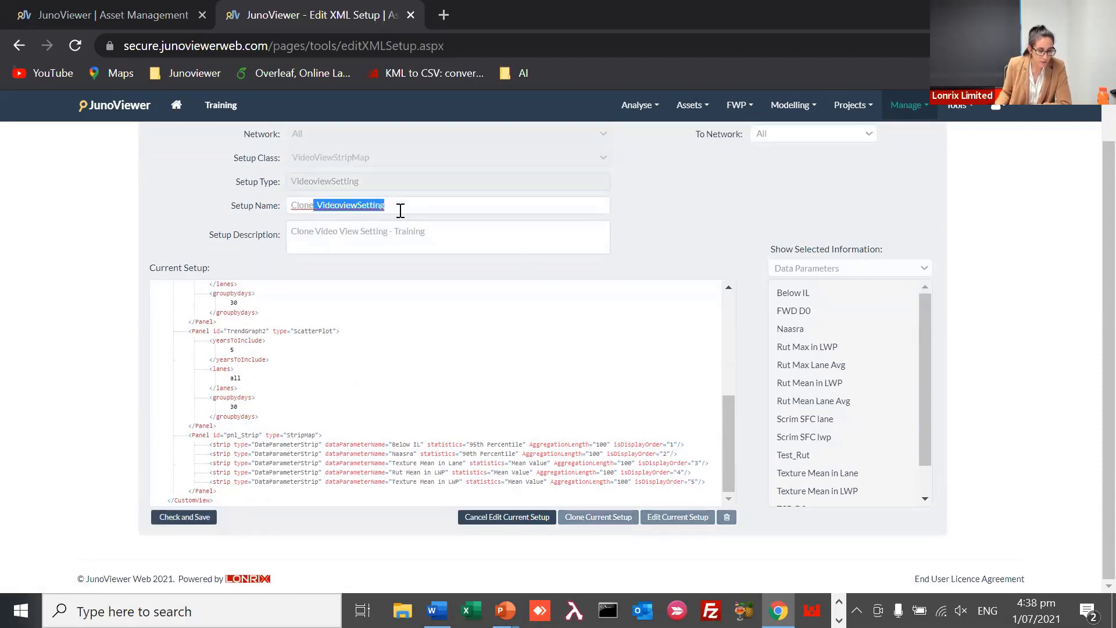
click(222, 485)
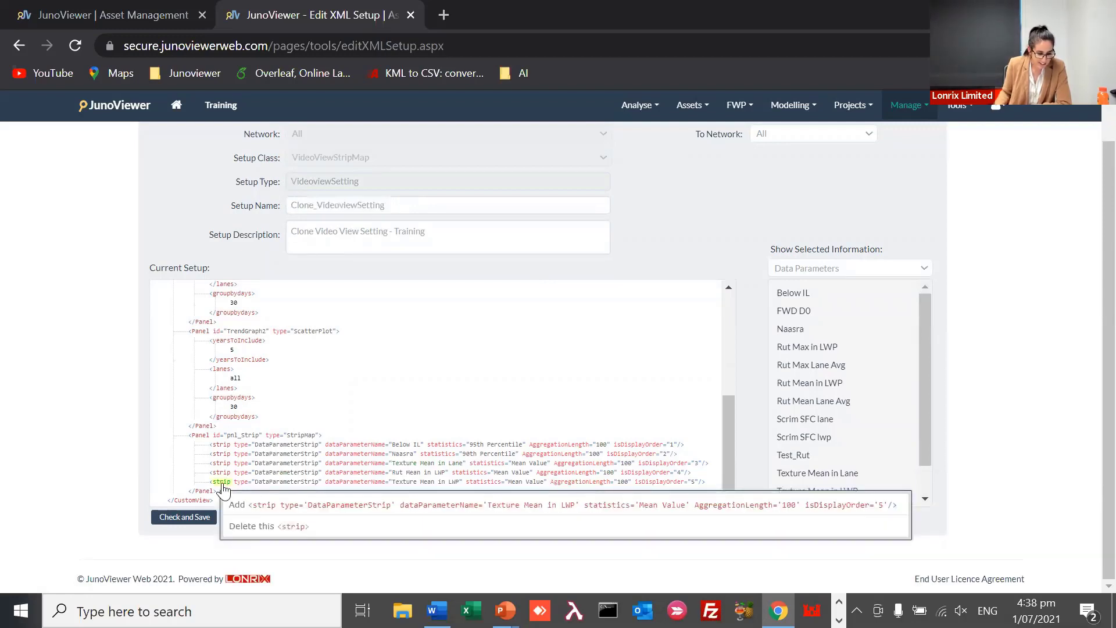
click(237, 530)
click(219, 473)
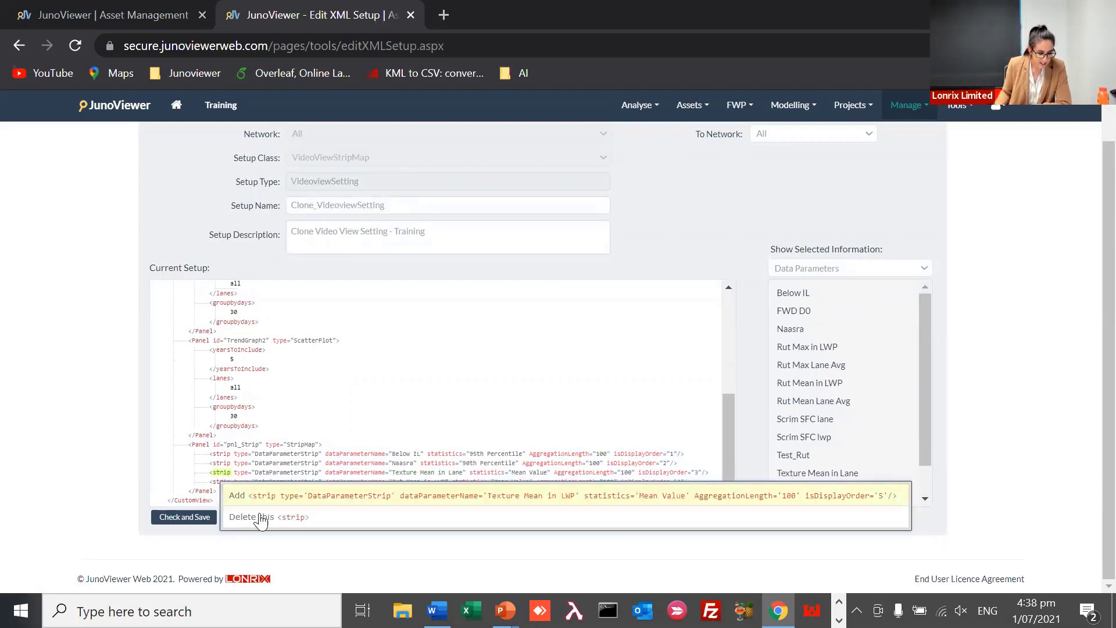
click(262, 526)
click(227, 483)
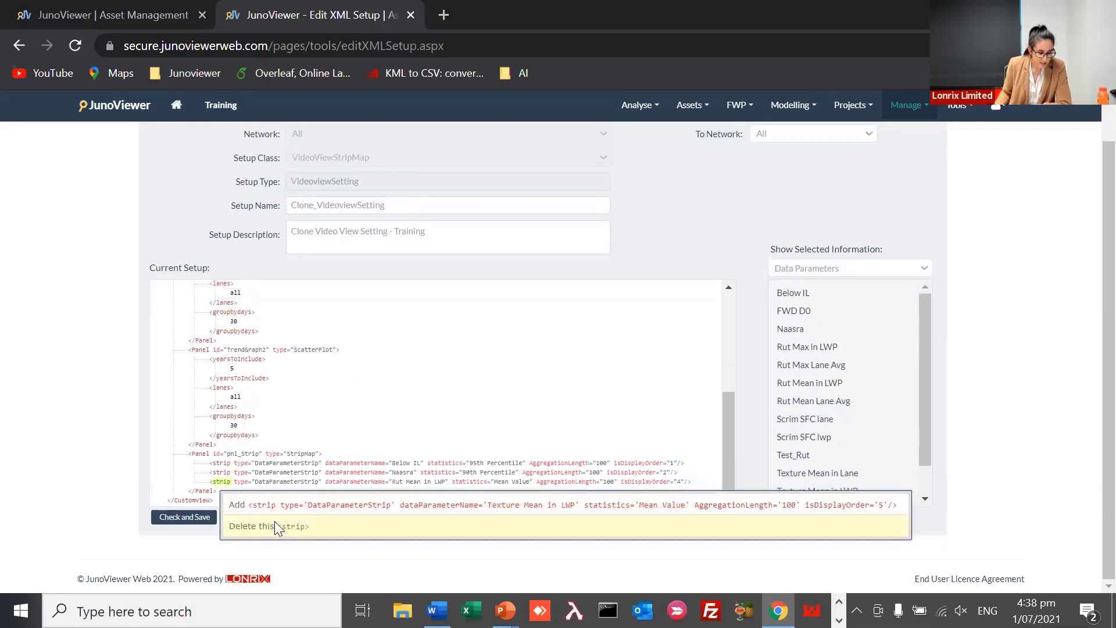
click(261, 526)
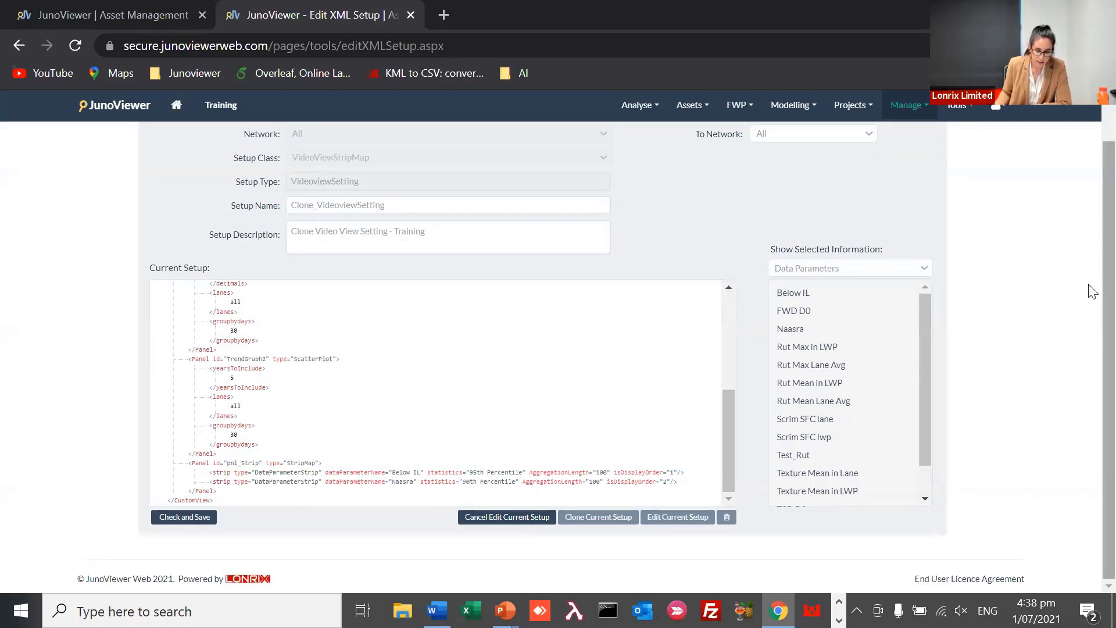
Add two Texture Mean in LWP strips to the strip map XML
click(223, 491)
key(ctrl+v)
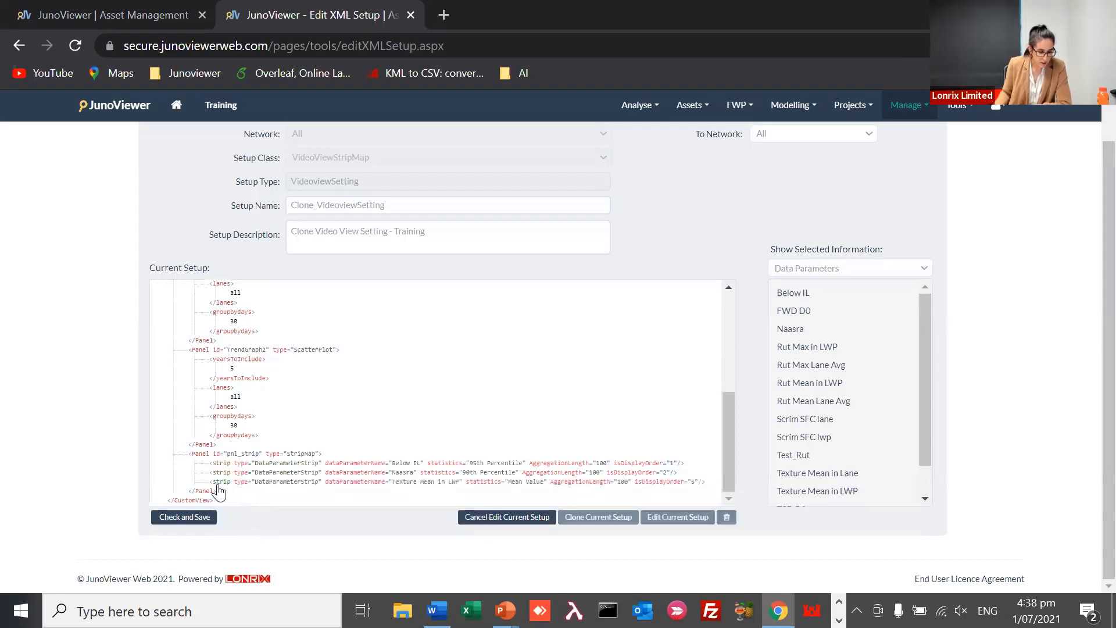
click(218, 483)
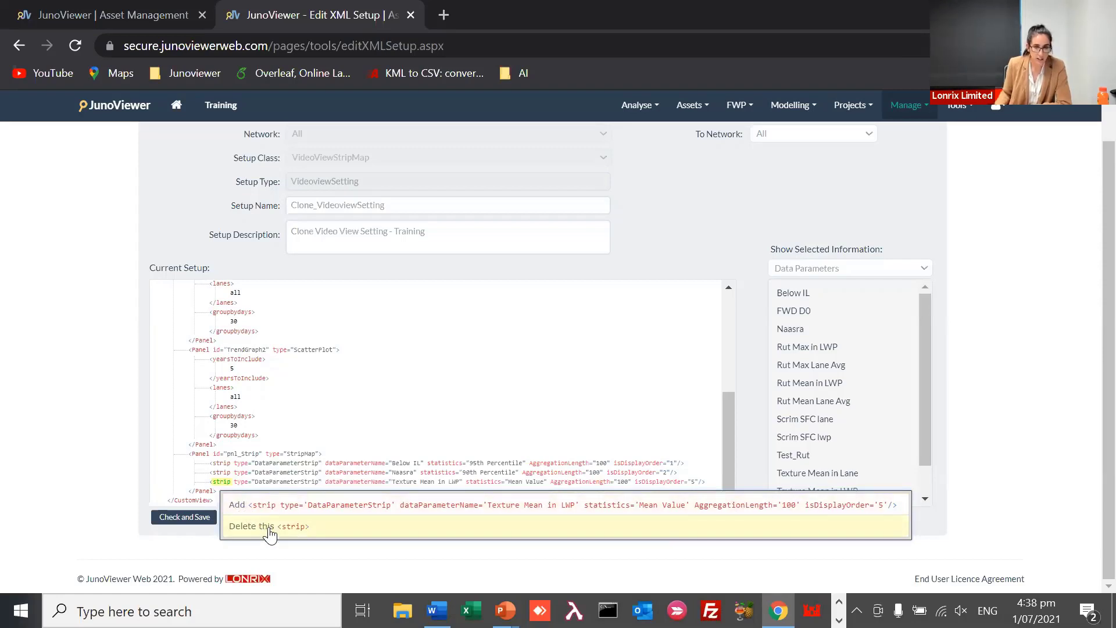
click(273, 506)
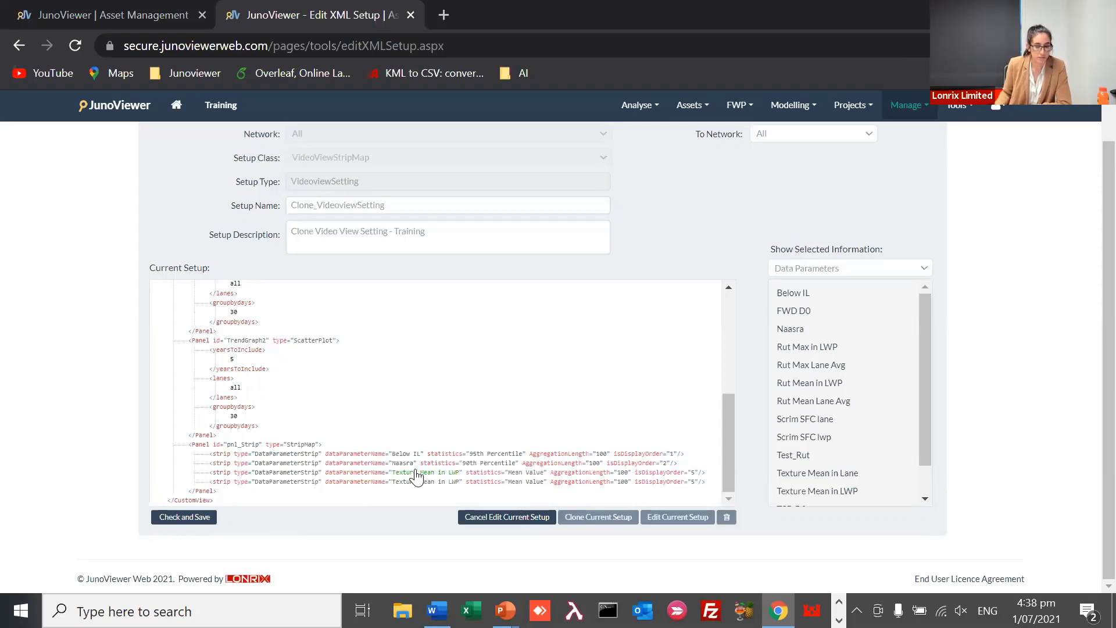
mouse_move(925, 339)
mouse_down()
mouse_move(927, 364)
mouse_move(927, 342)
mouse_move(930, 355)
mouse_up()
scroll(938, 313, up, 1)
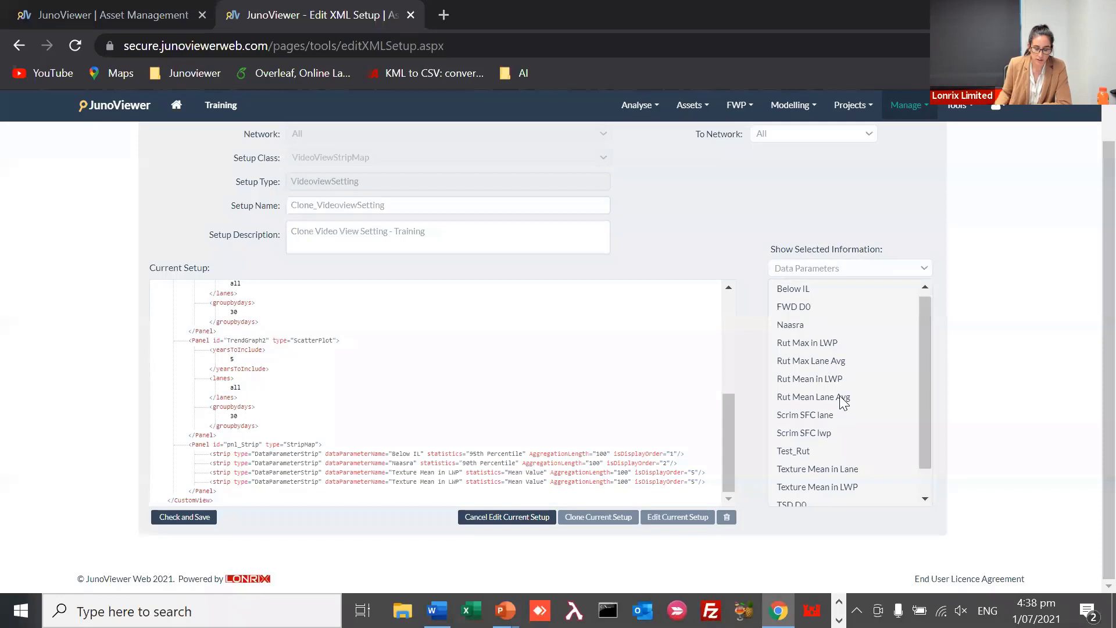
scroll(845, 408, down, 1)
scroll(852, 330, up, 1)
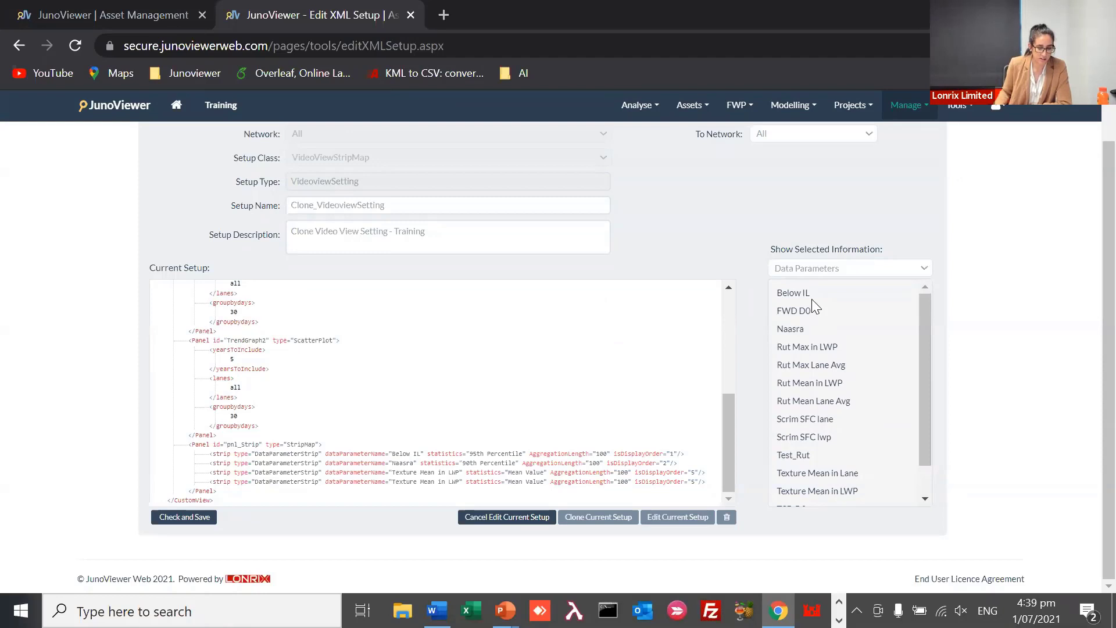
scroll(813, 352, down, 1)
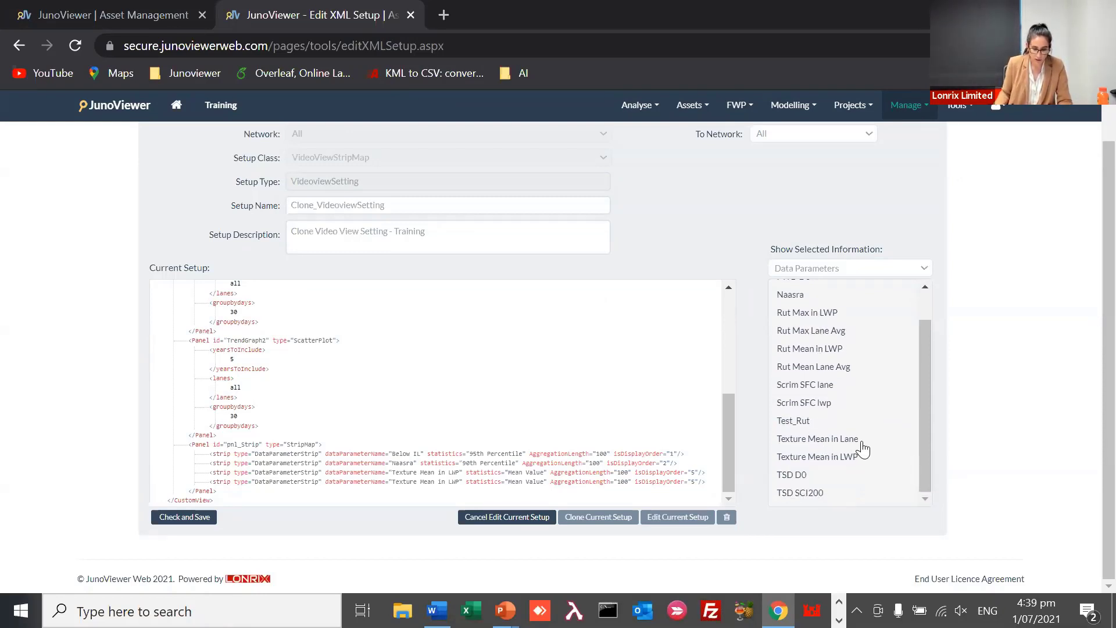
Rename the third strip's parameter to Texture Mean in Lane
drag(861, 441, 777, 443)
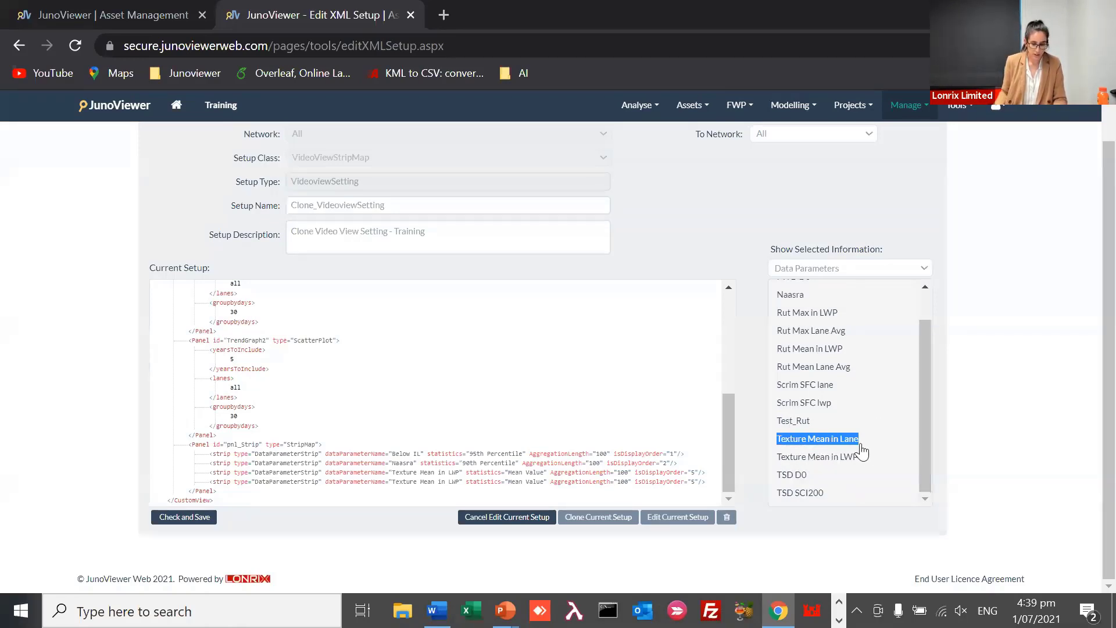
click(419, 476)
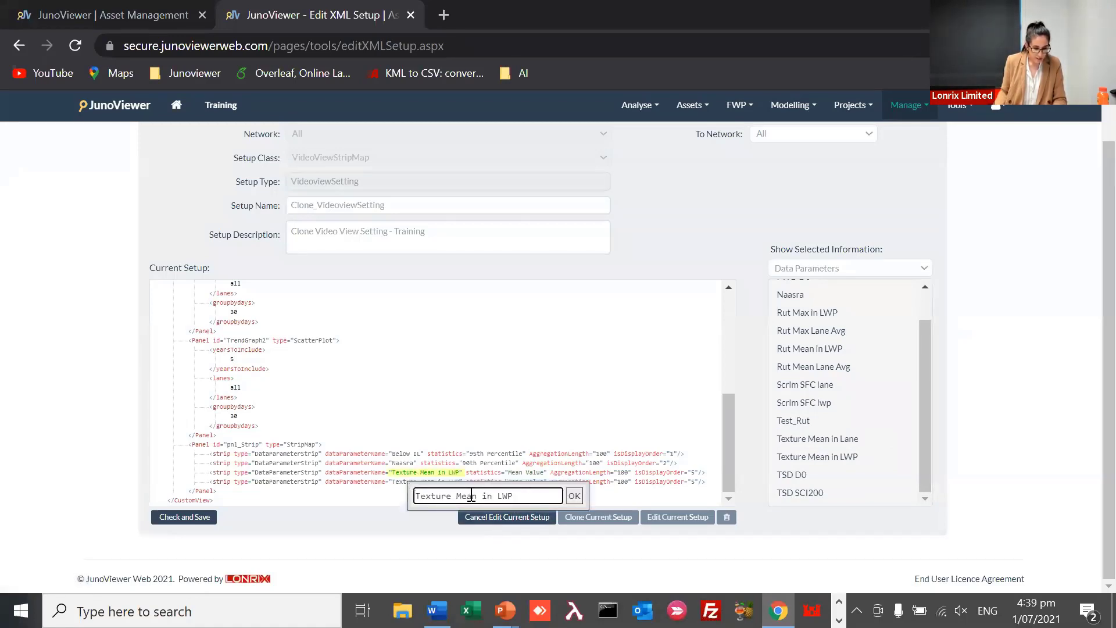
drag(516, 495, 415, 495)
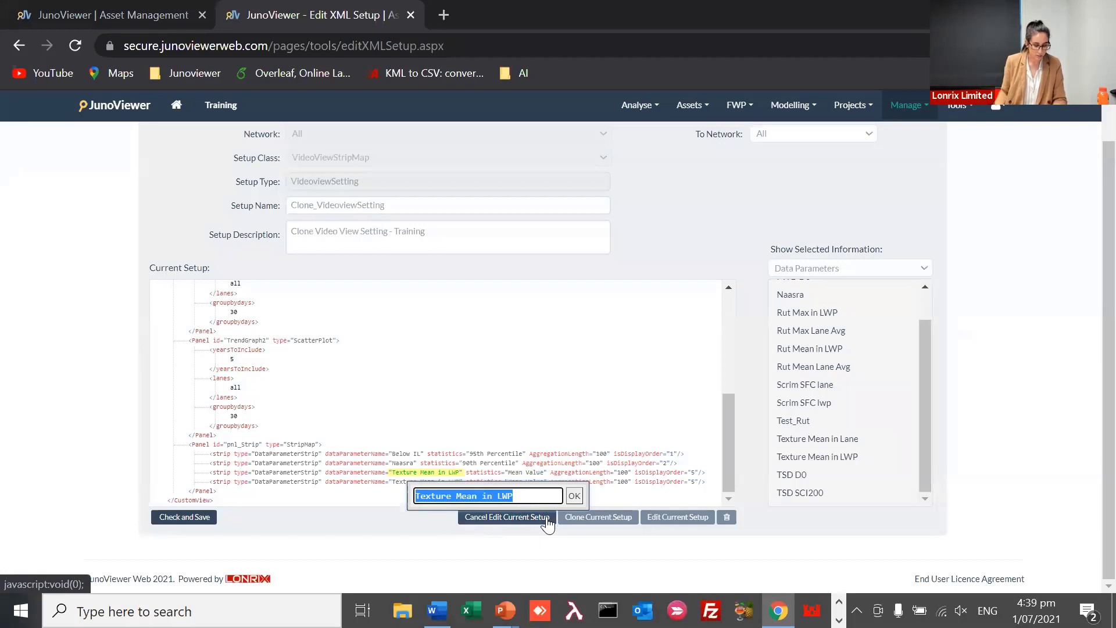
text(Texture Mean in Lane)
click(574, 496)
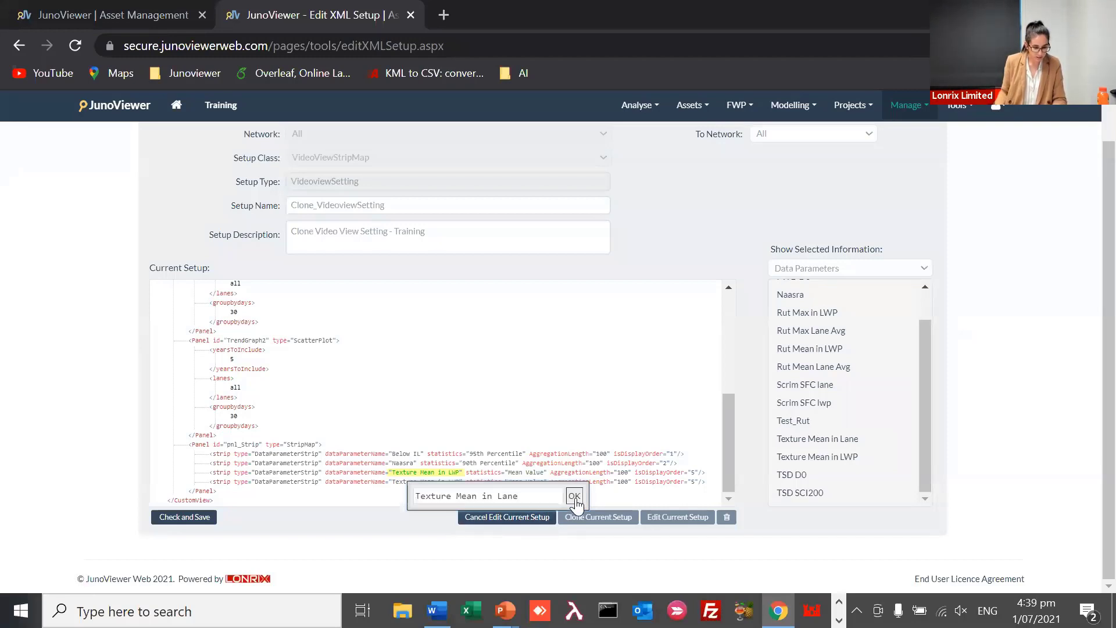
Look up the Mean Value aggregate statistic, then keep the third strip's statistic unchanged
click(528, 475)
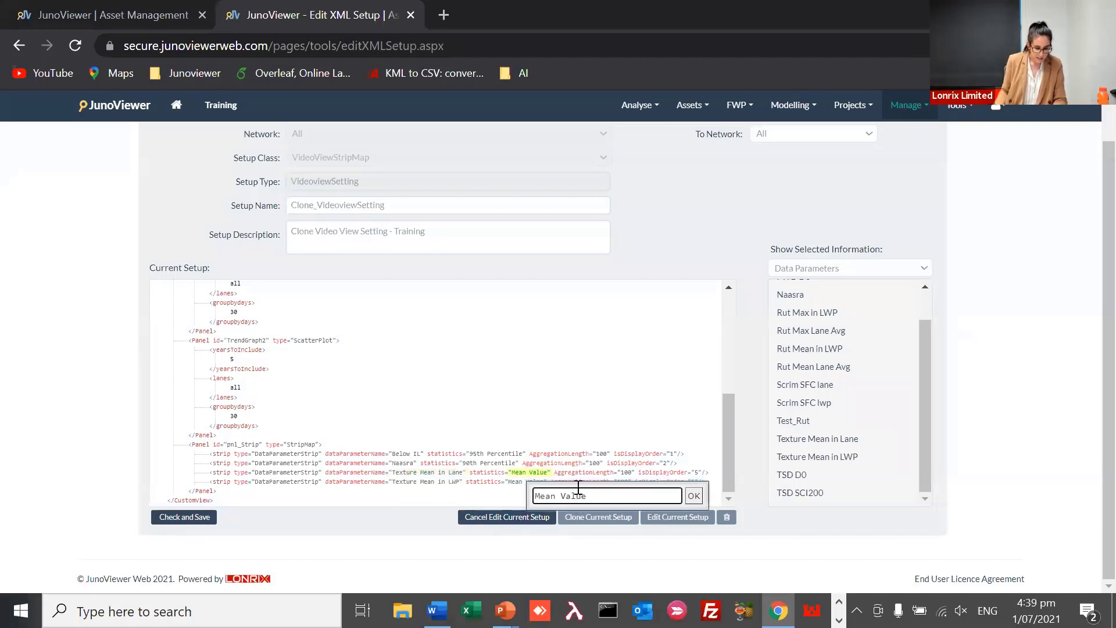
click(813, 267)
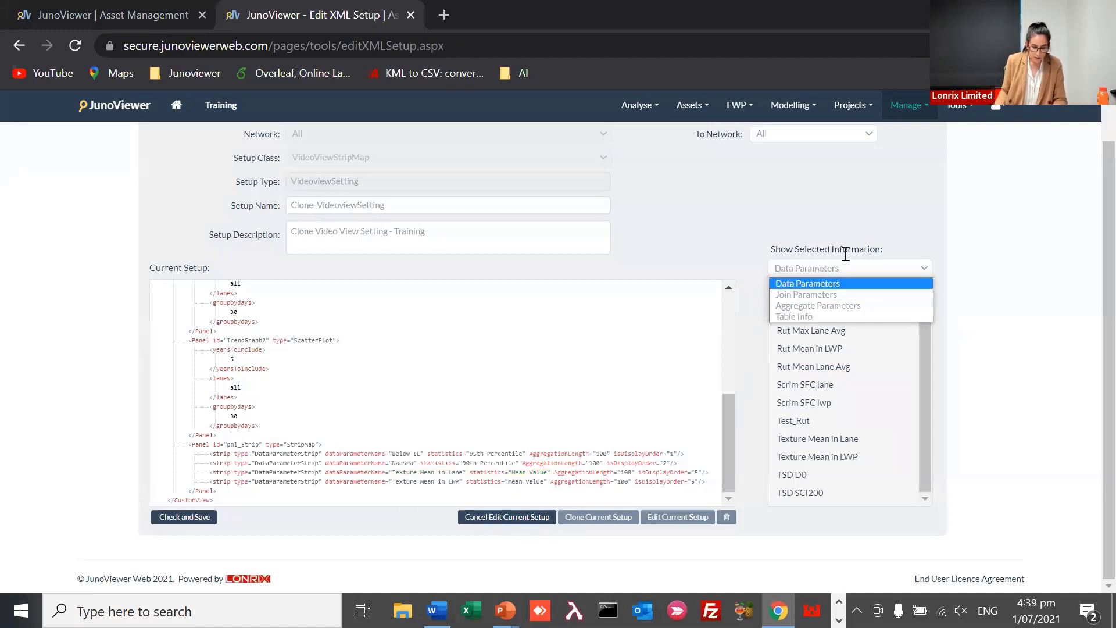
click(829, 308)
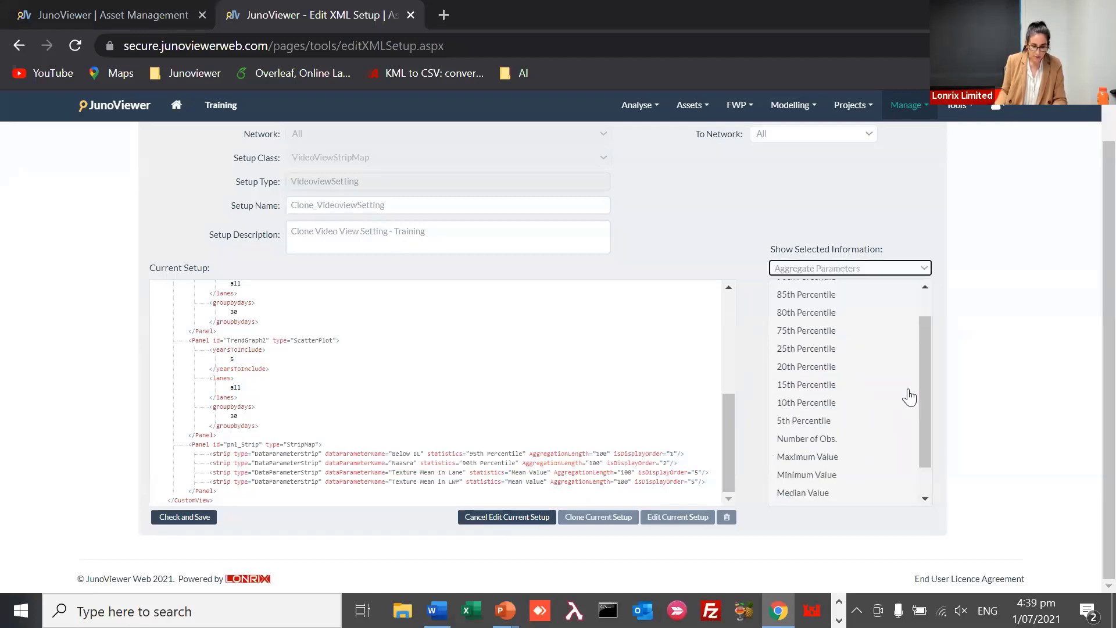
mouse_move(925, 379)
mouse_down()
mouse_move(932, 437)
mouse_move(926, 341)
mouse_move(924, 430)
mouse_up()
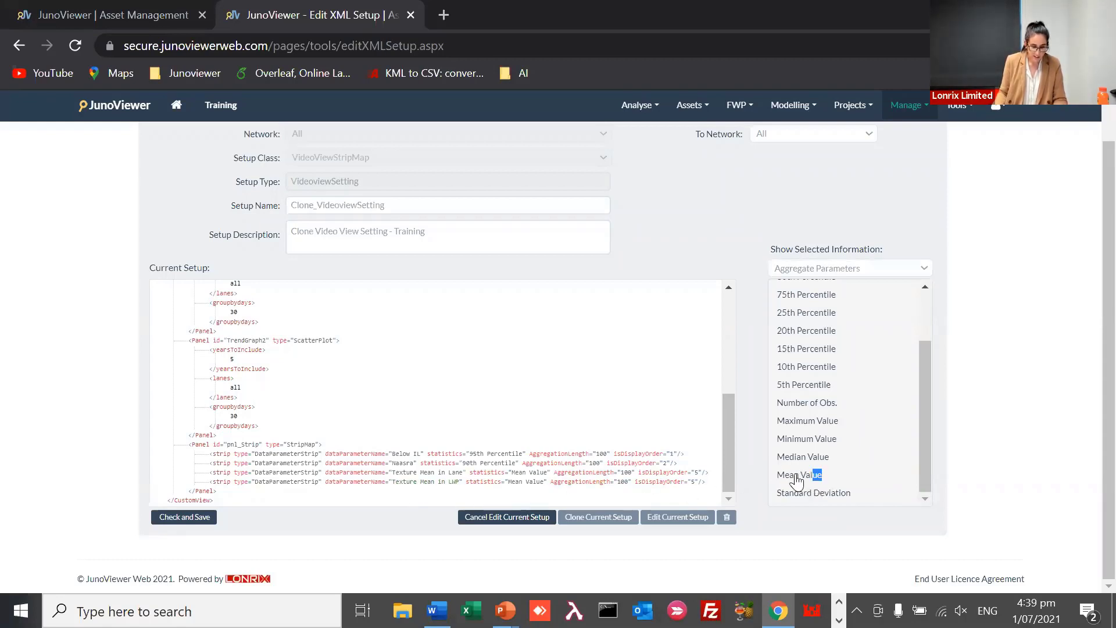
drag(823, 478, 779, 478)
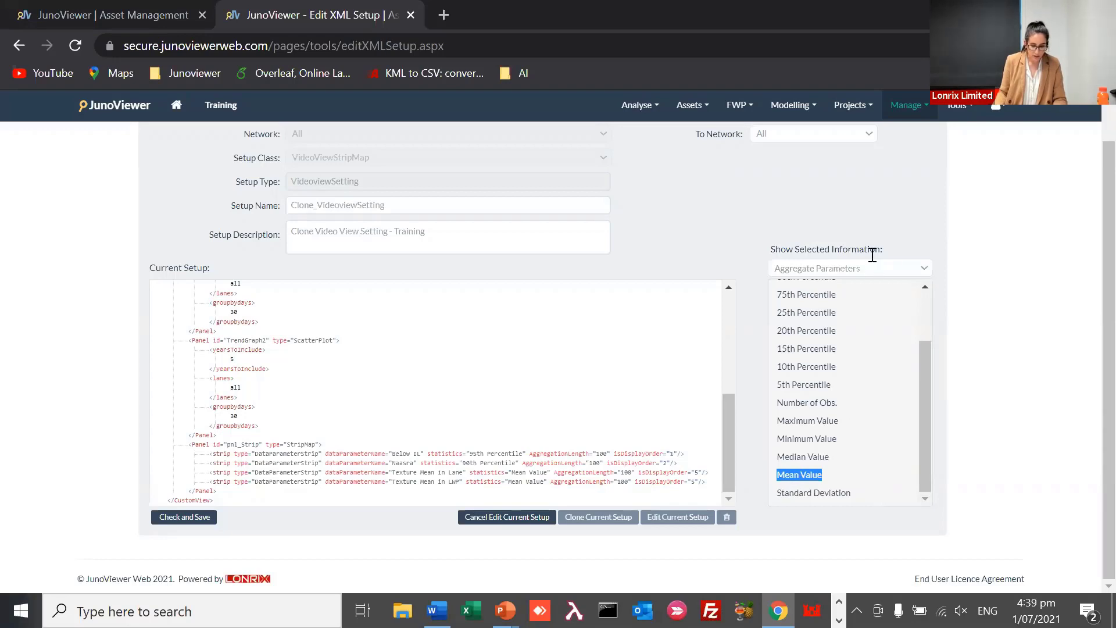
click(868, 268)
click(861, 284)
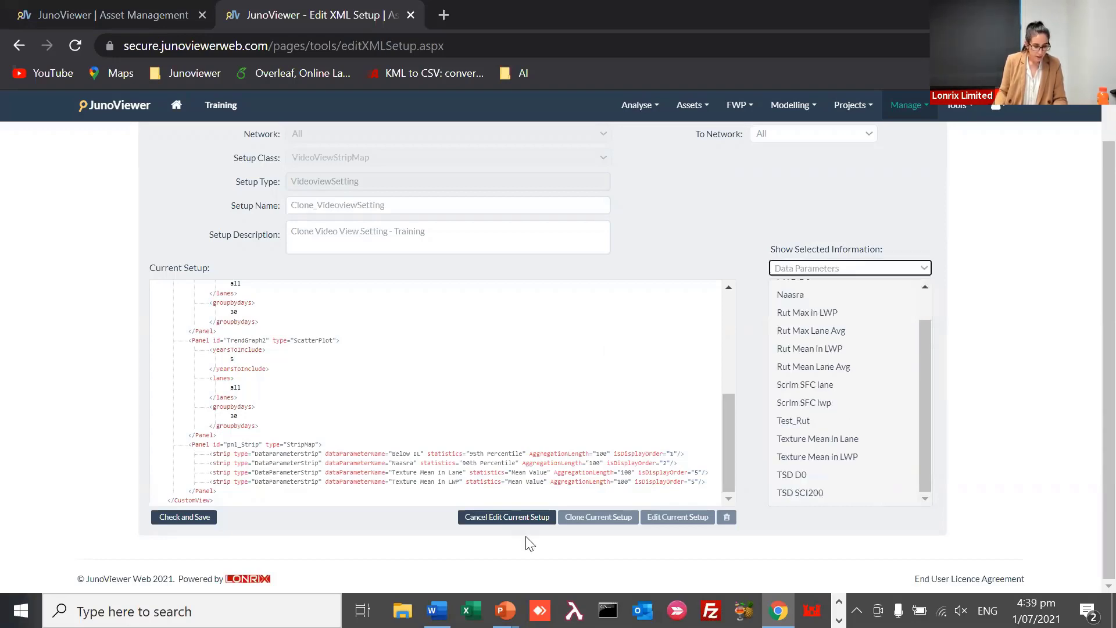
double_click(530, 473)
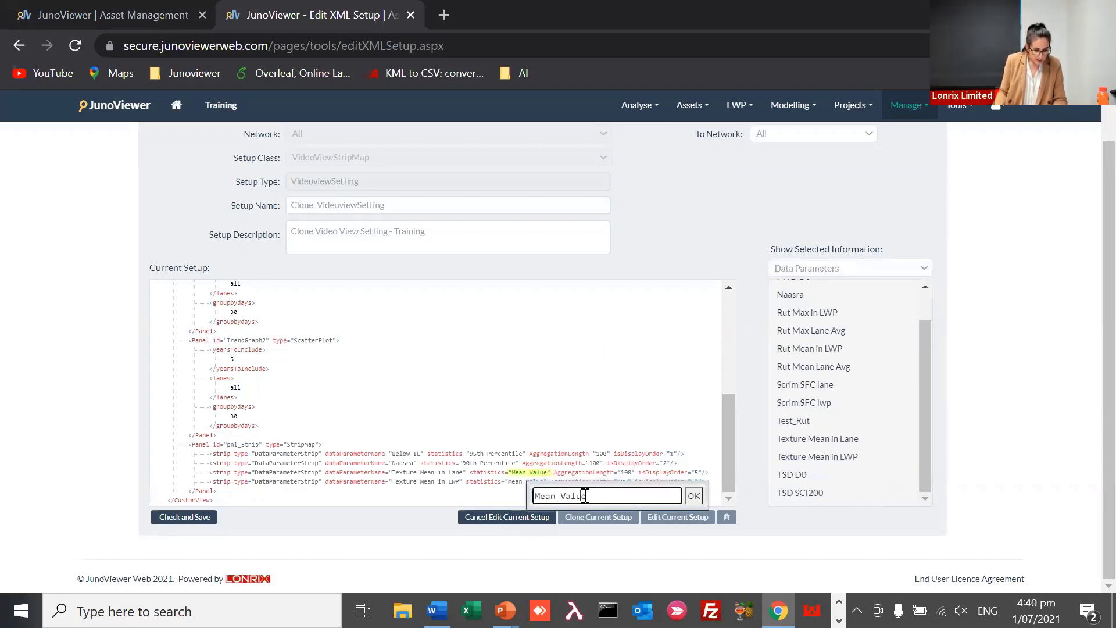
double_click(562, 495)
click(694, 495)
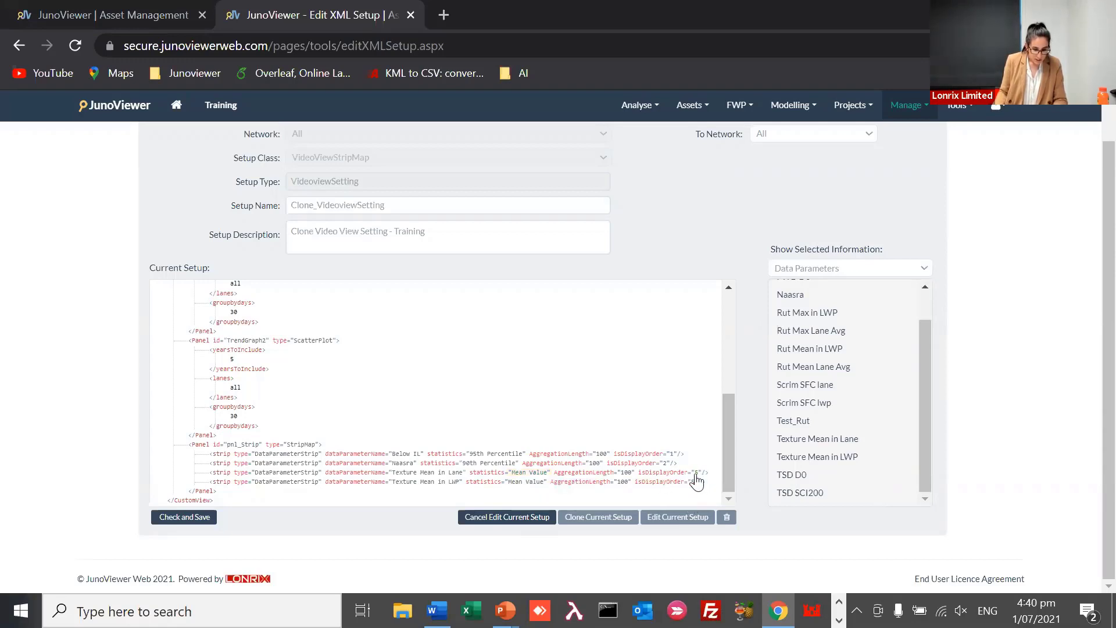
Set the third strip's display order to 3 and the last strip's to 4
double_click(695, 472)
text(3)
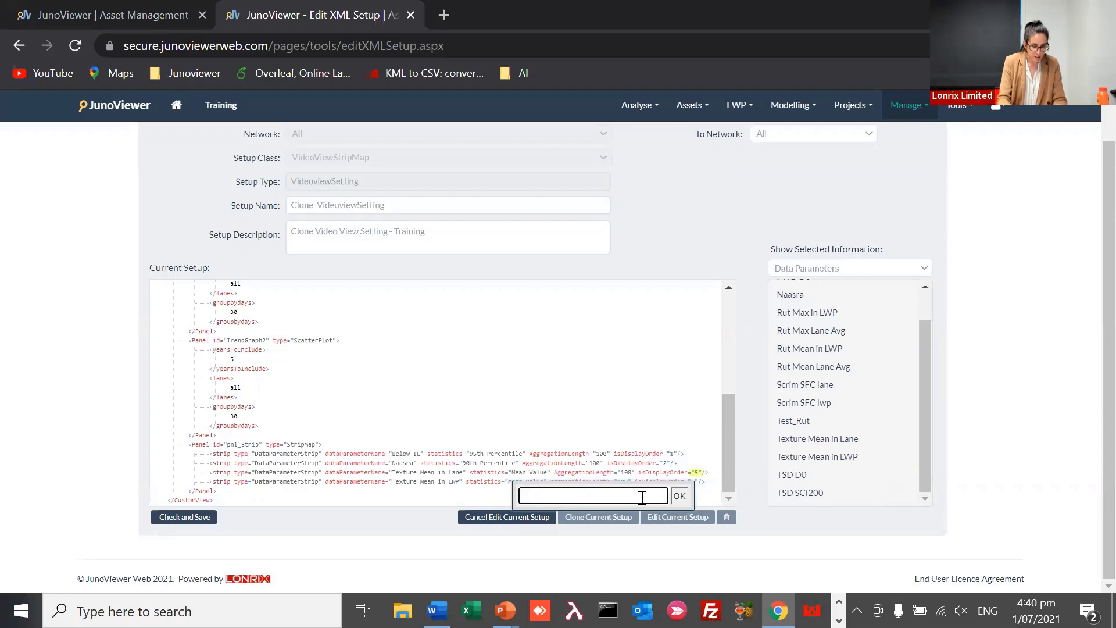
click(679, 496)
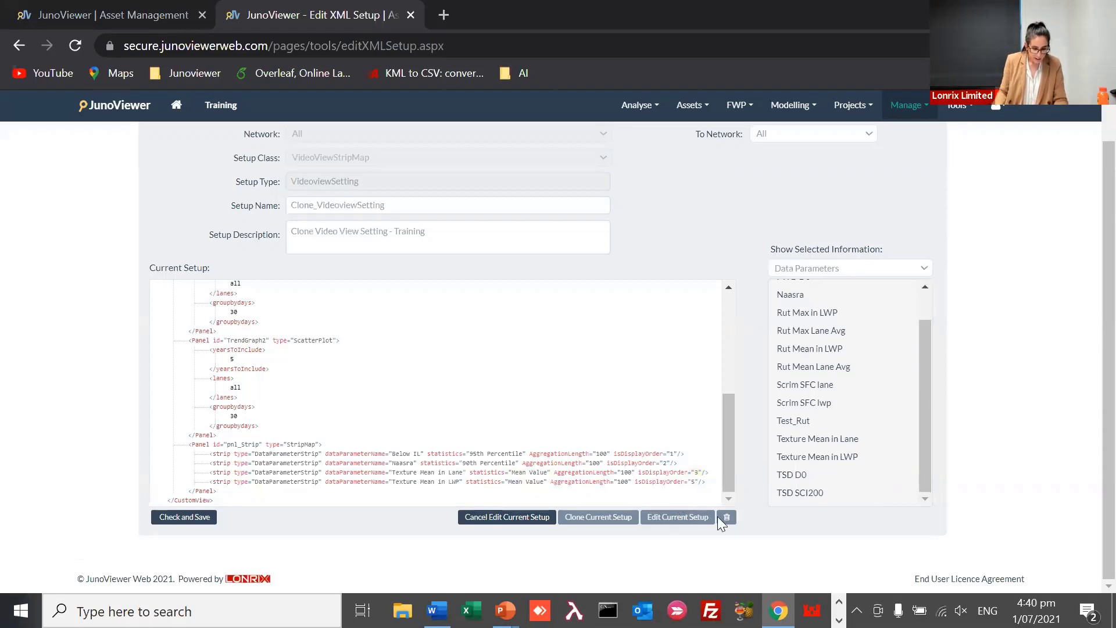
double_click(695, 486)
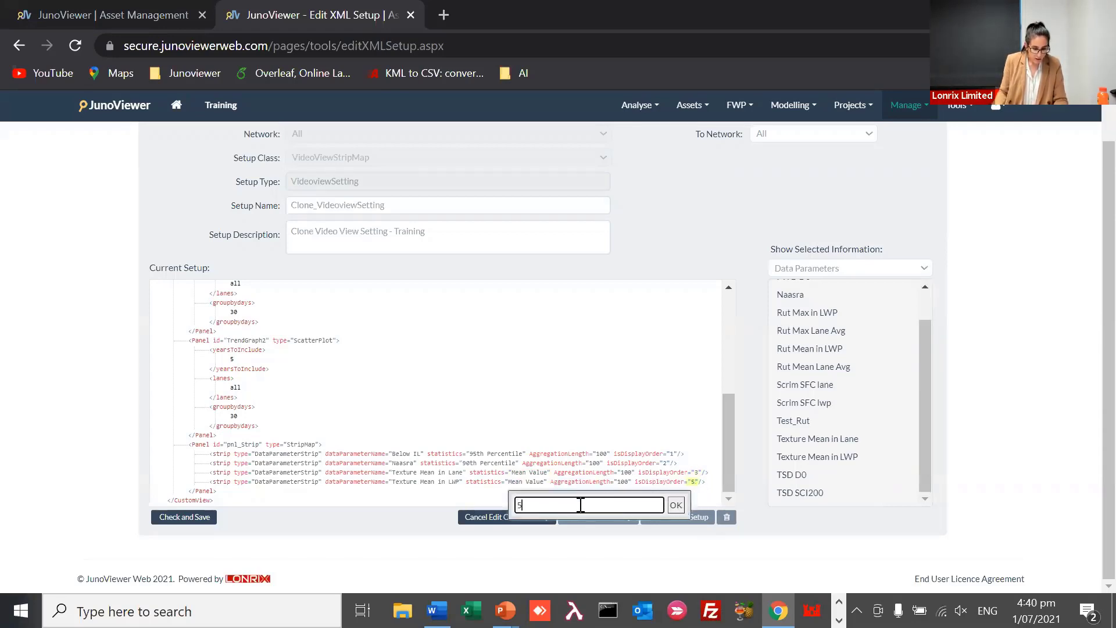
text(4)
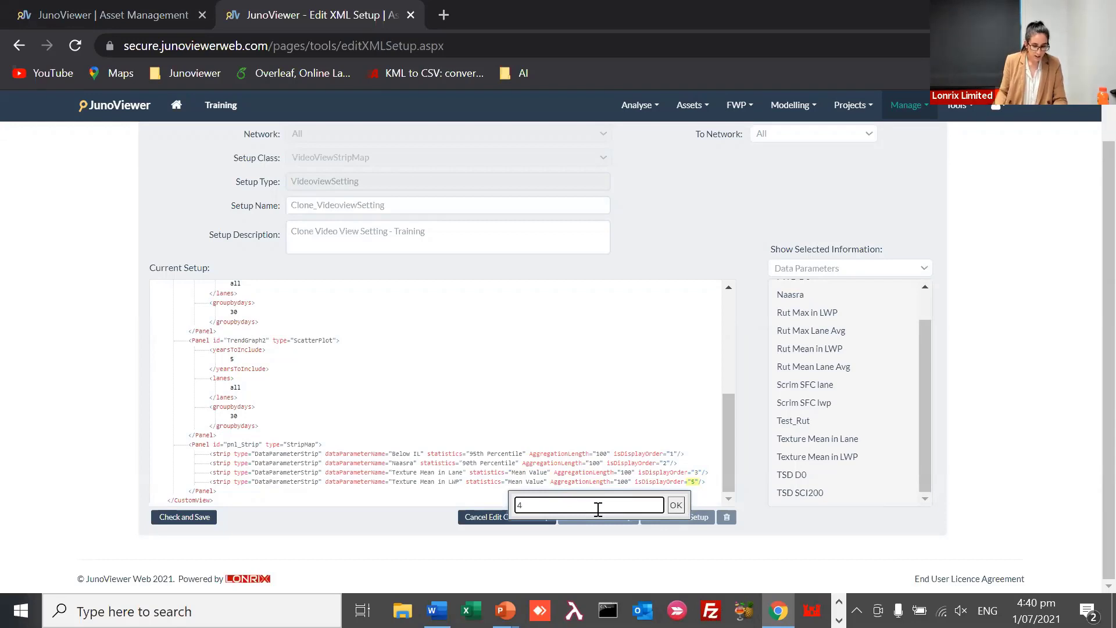
click(677, 507)
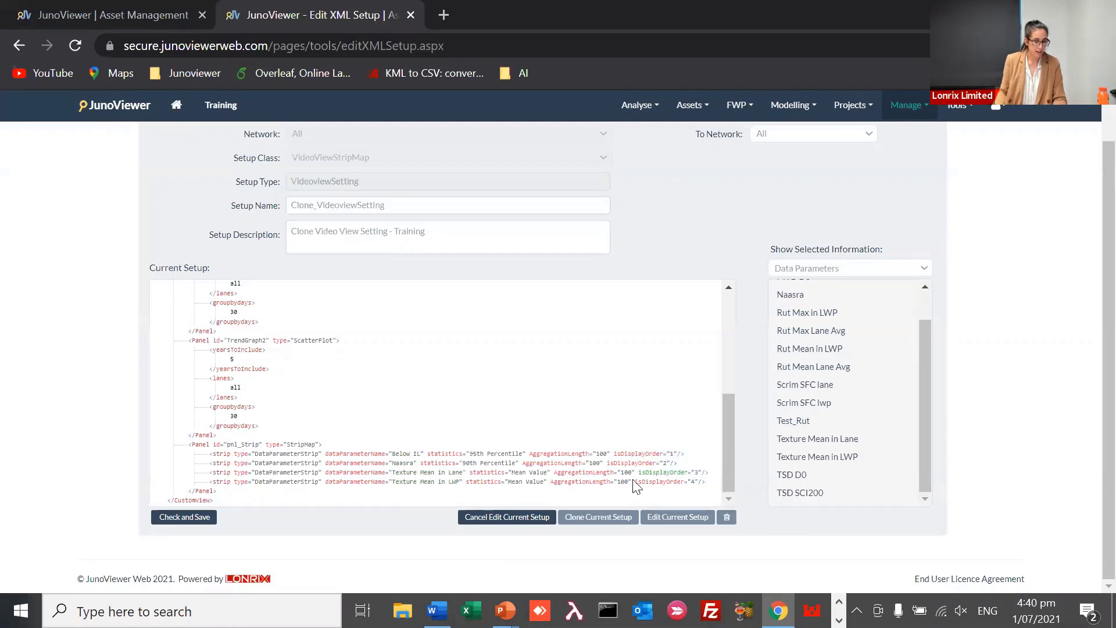
Check and save the Clone_VideoviewSetting setup, then head to Analyse > Video Analysis
click(180, 517)
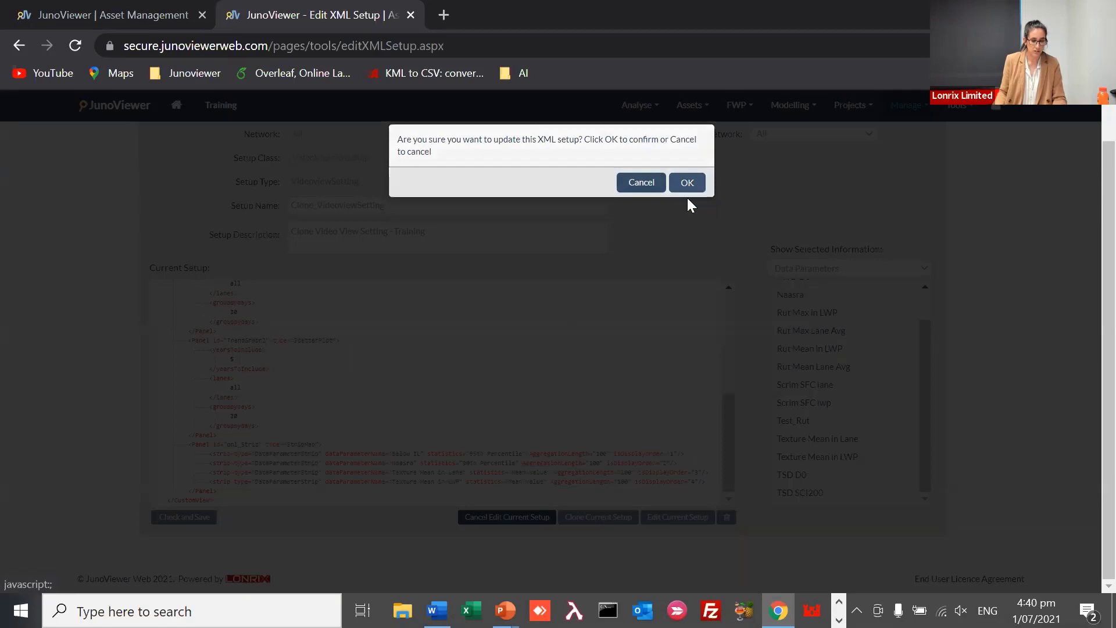
click(688, 200)
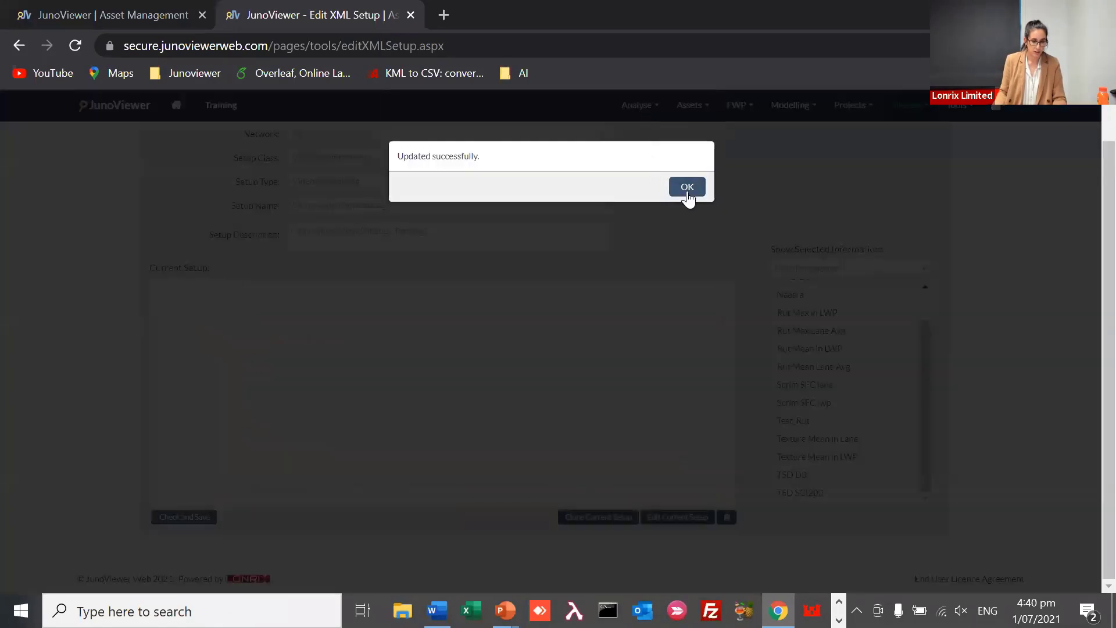
click(690, 191)
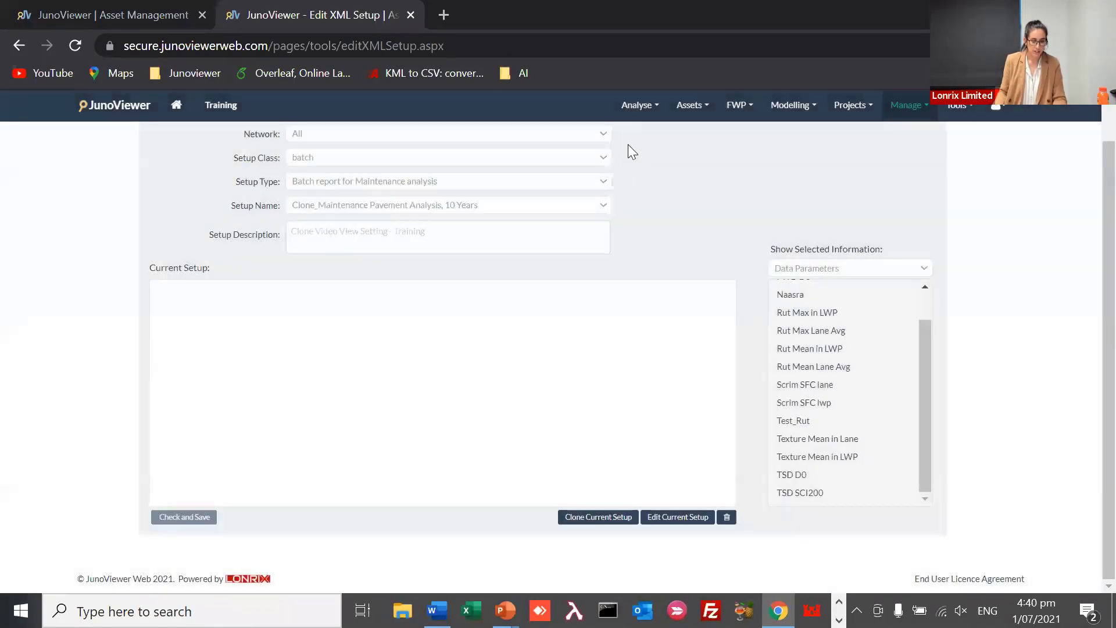
click(636, 104)
click(613, 158)
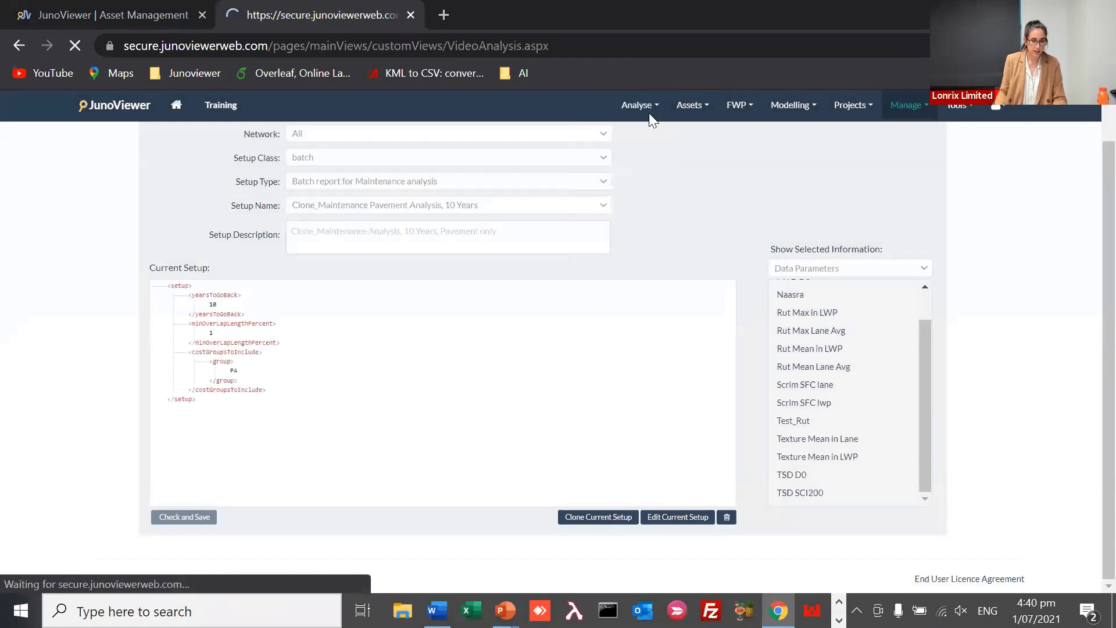
Reload the Video Analysis view and choose the section with the Training_FWP_010721 work programme
click(636, 105)
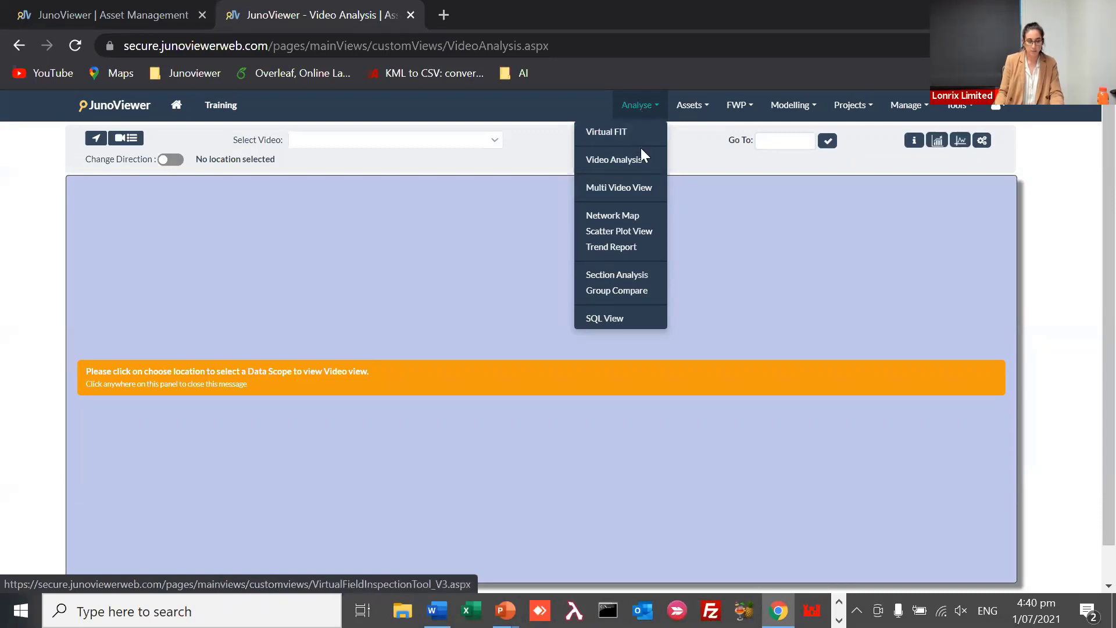
click(643, 165)
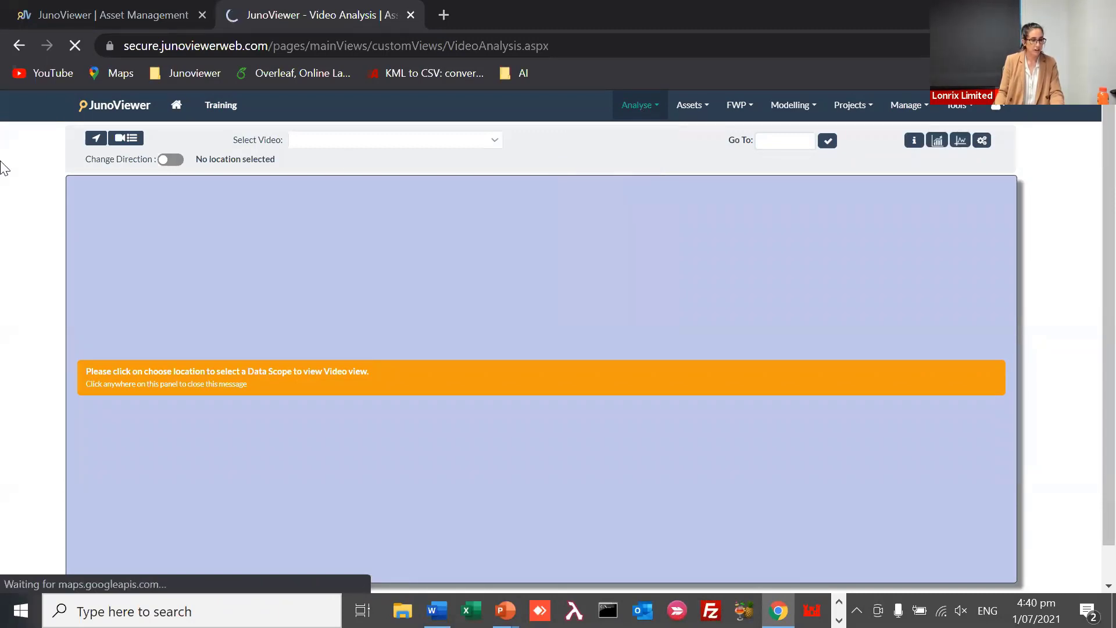
click(94, 139)
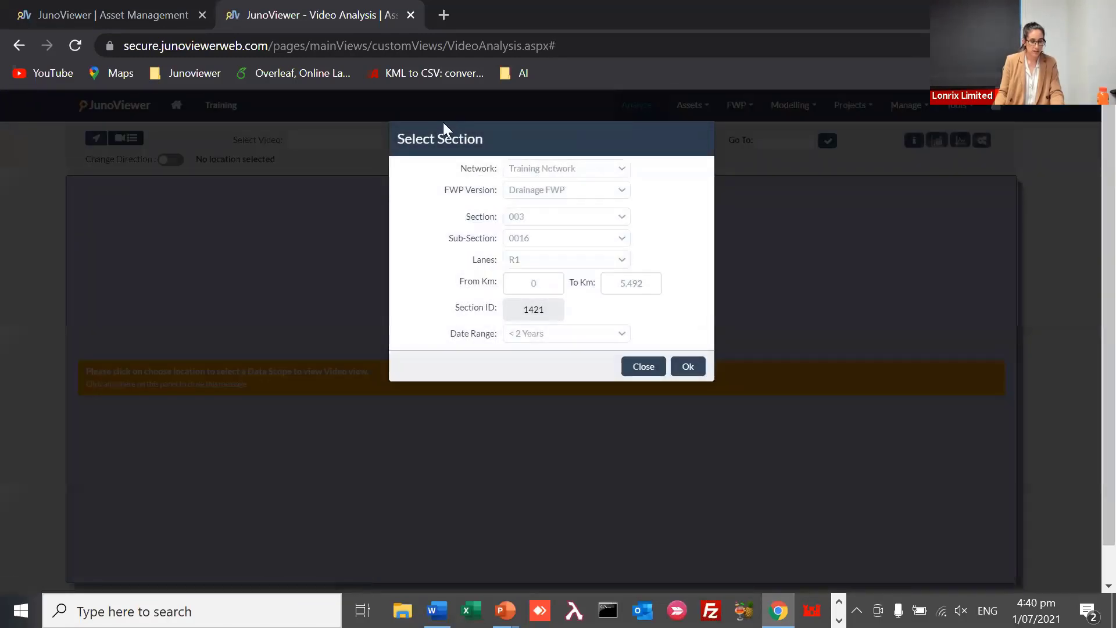
click(565, 189)
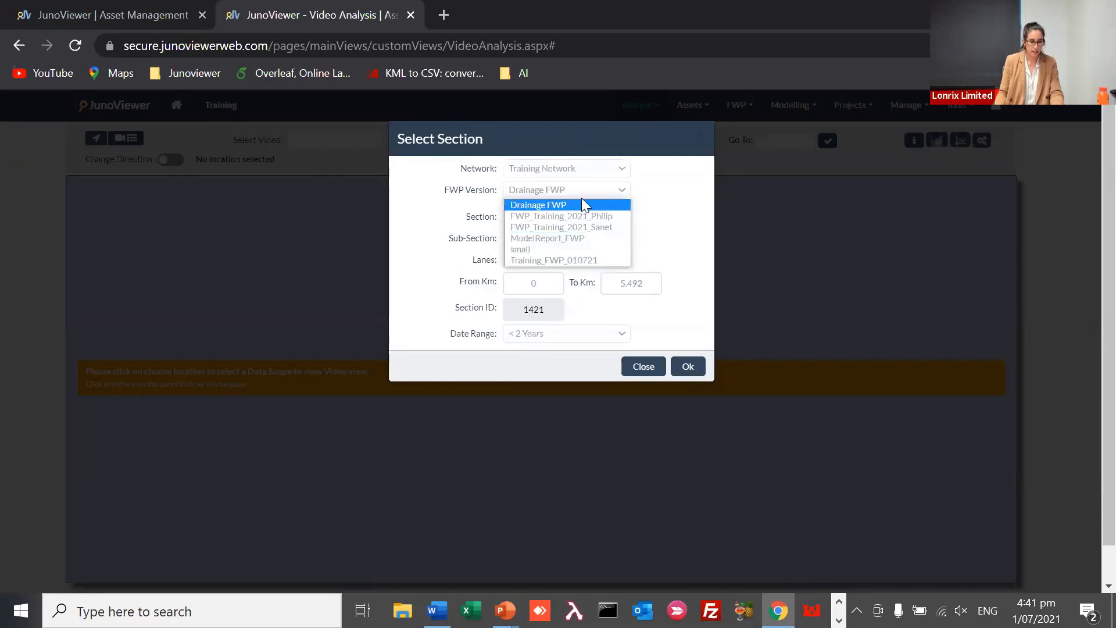
click(600, 258)
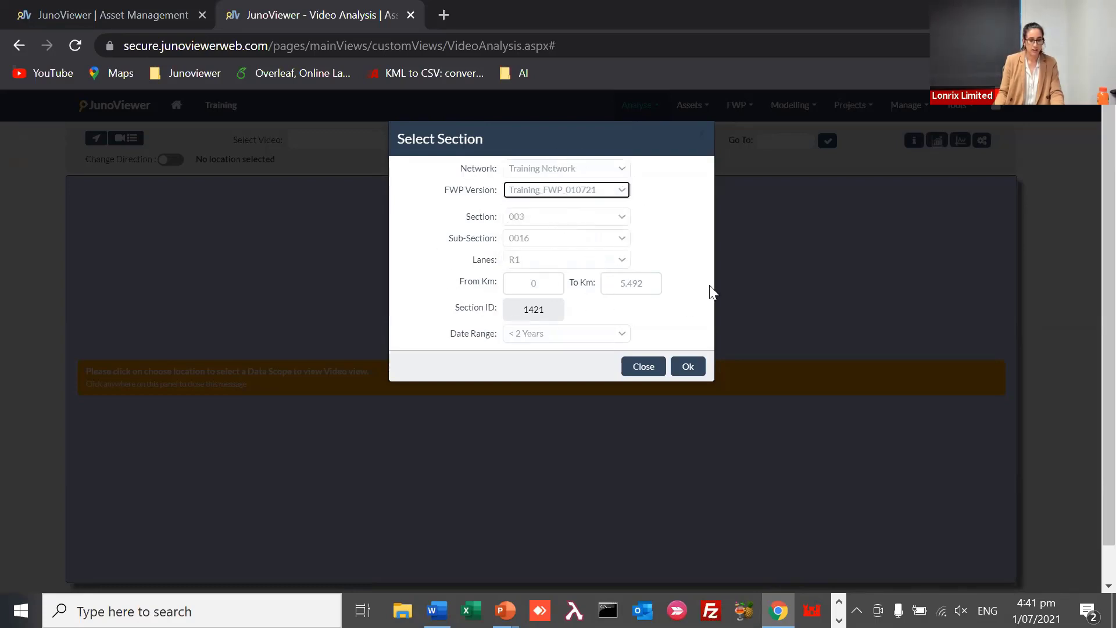
click(694, 367)
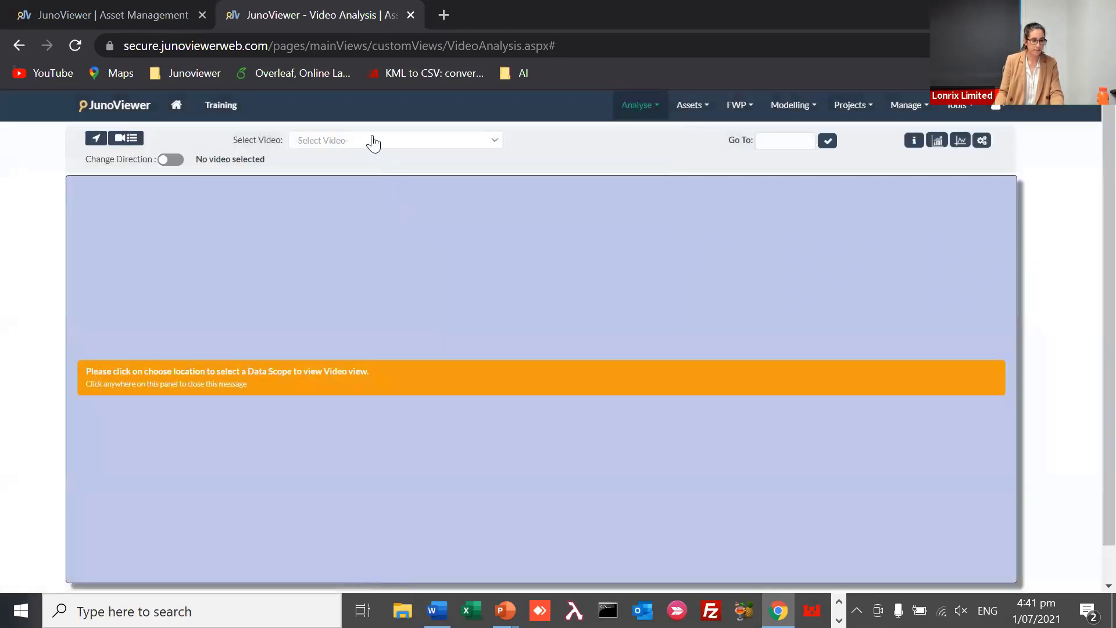
click(373, 141)
click(375, 142)
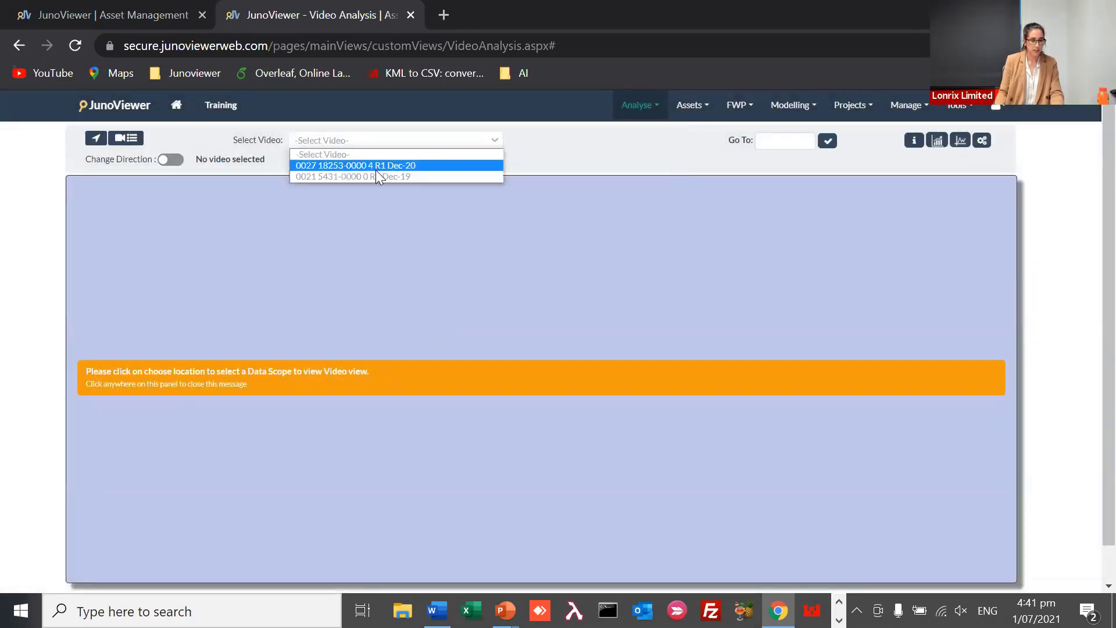
click(376, 167)
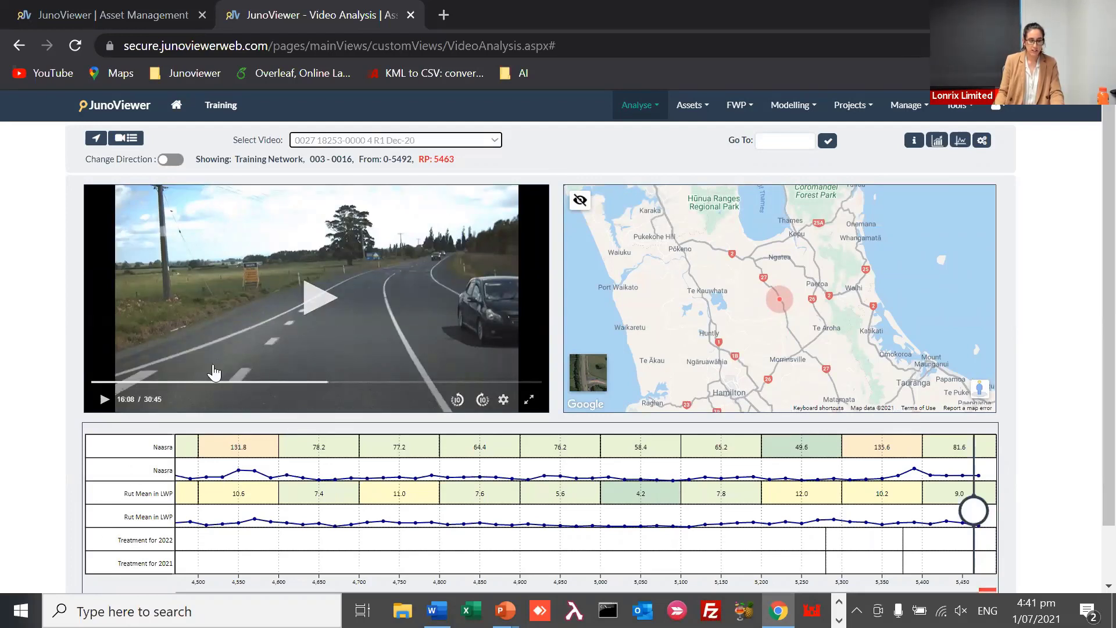
In Video View Options turn on Use XML with the Clone_VideoviewSetting setup and apply it
click(984, 141)
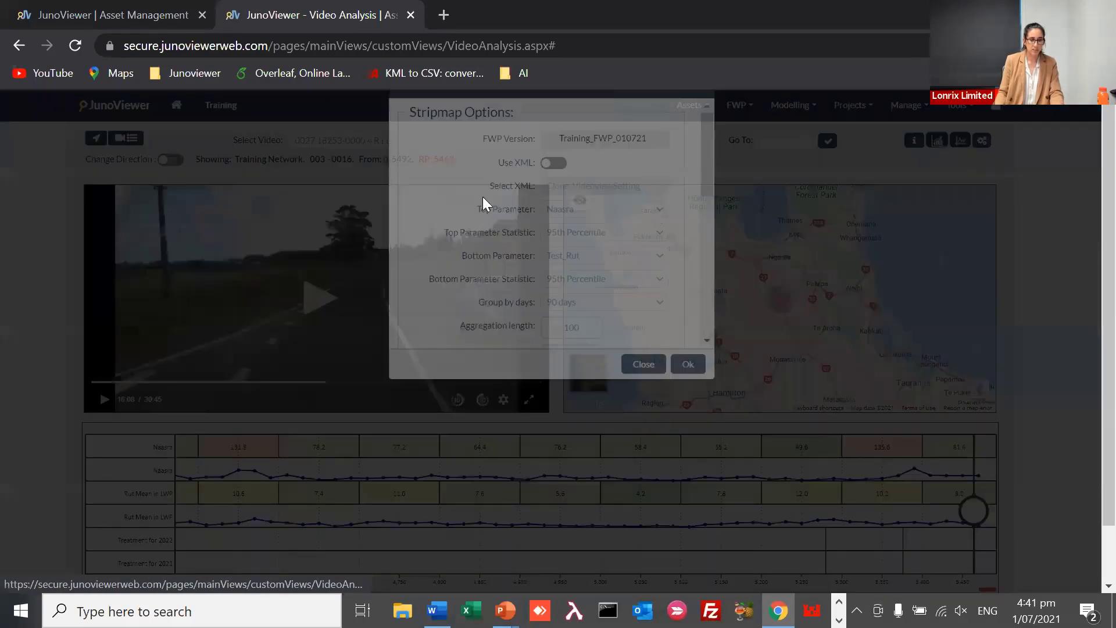
drag(405, 159, 523, 165)
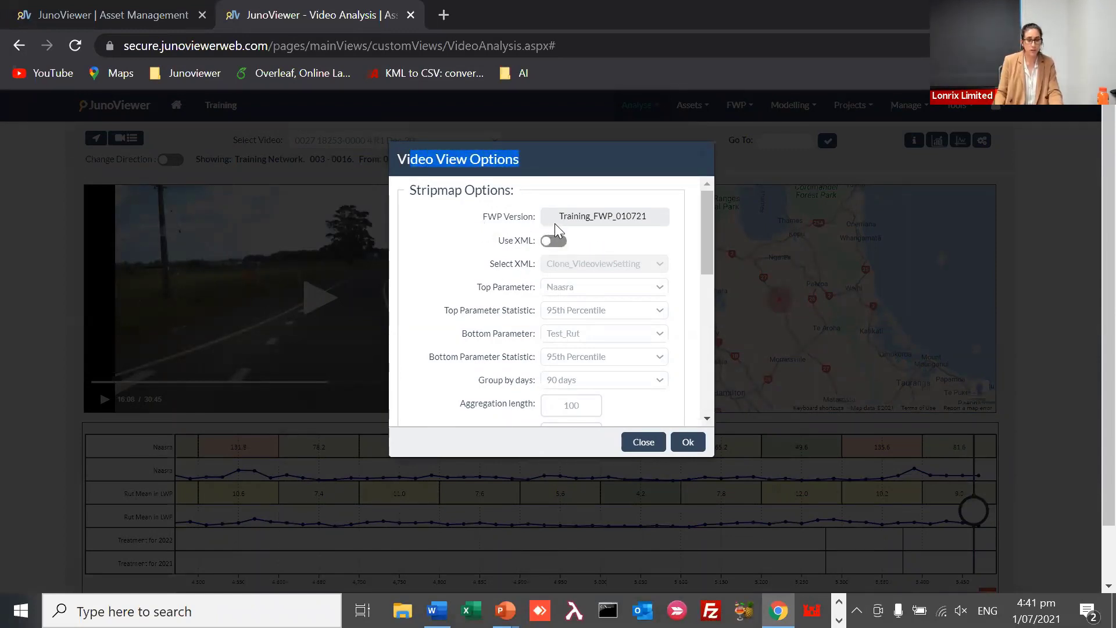
click(553, 242)
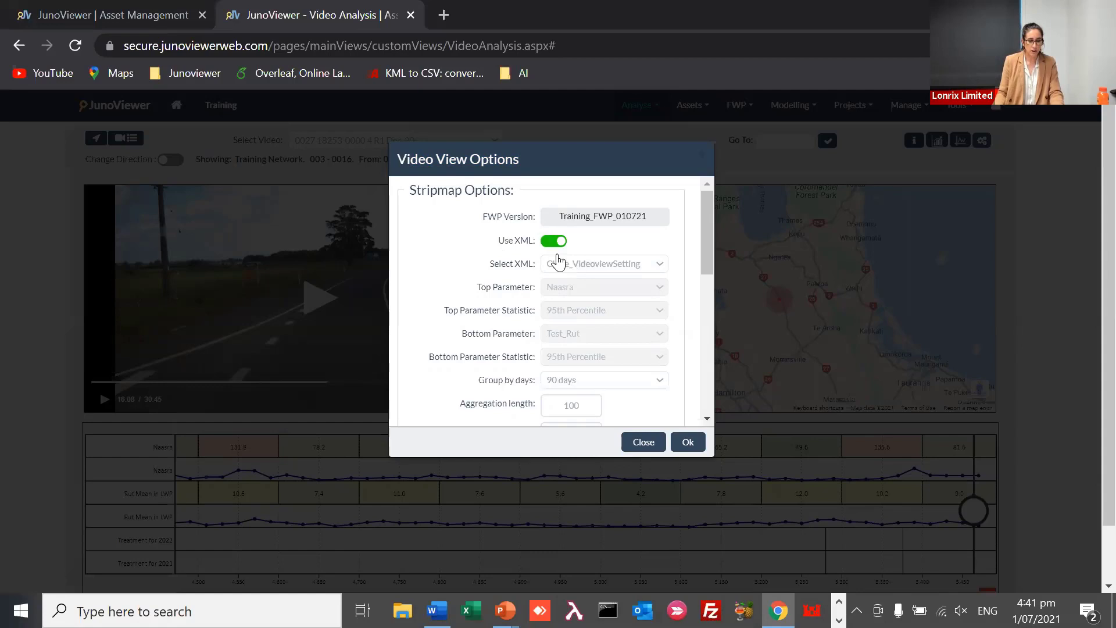
click(607, 264)
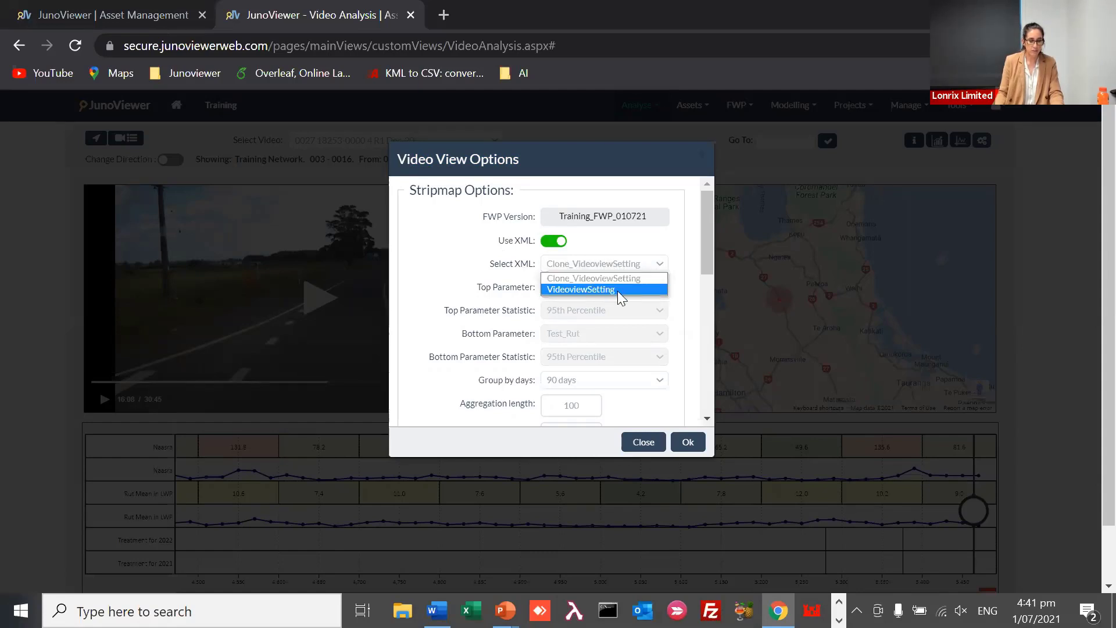
click(636, 279)
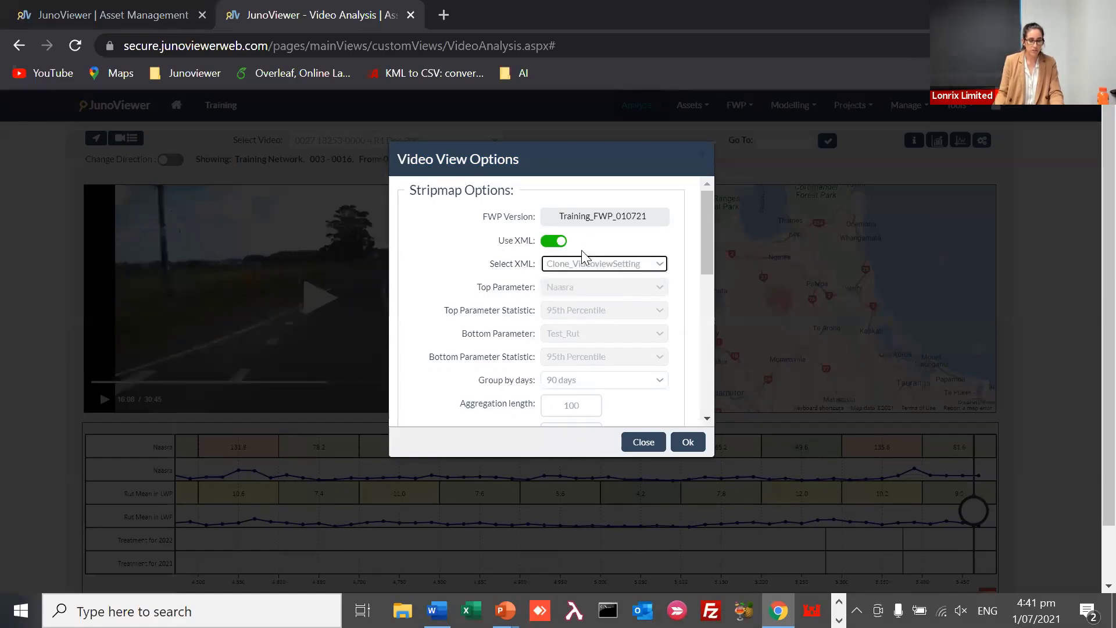
scroll(566, 322, down, 1)
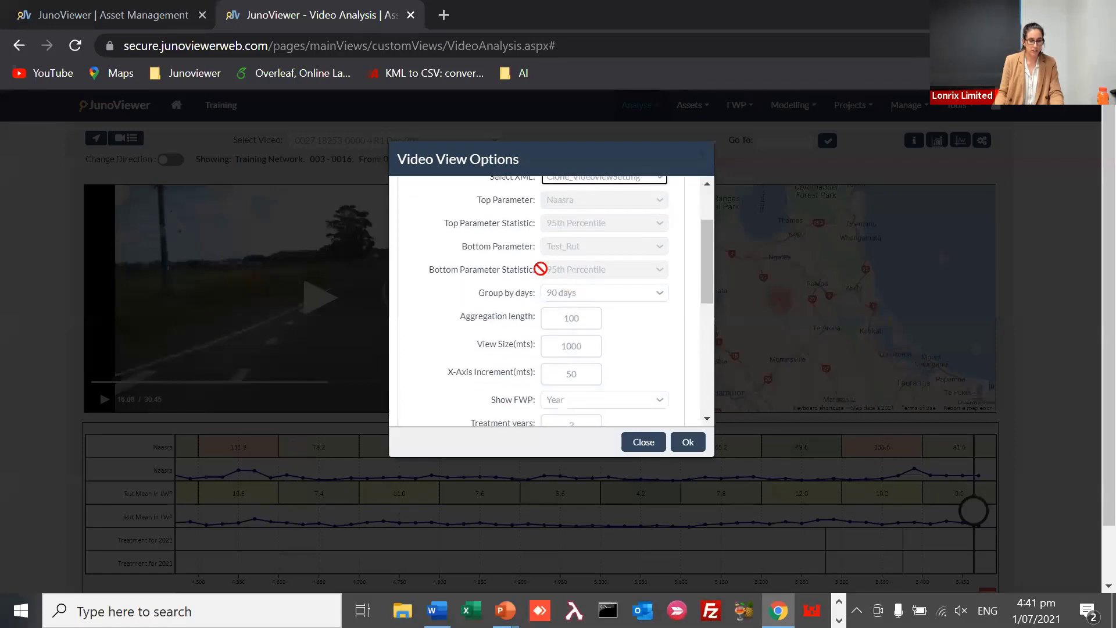
click(690, 443)
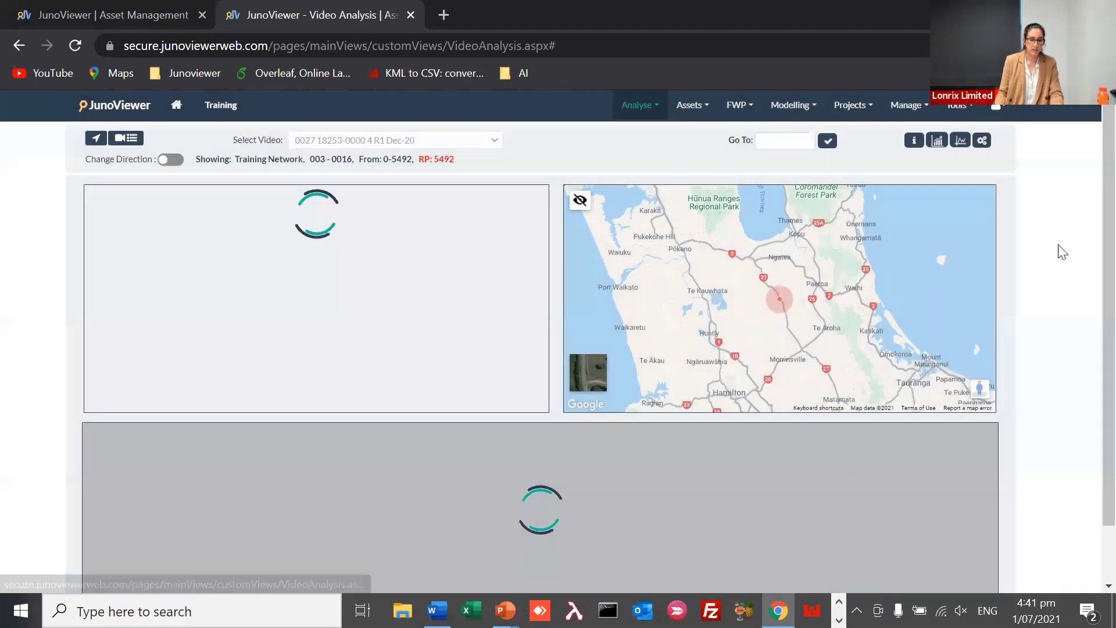
scroll(1092, 177, down, 1)
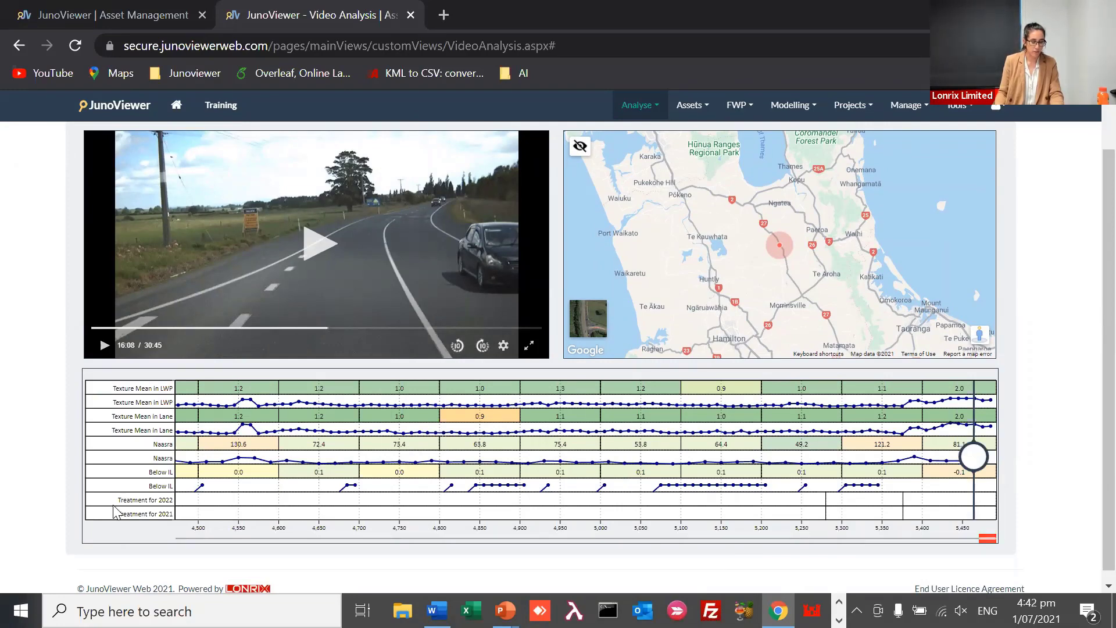
Pan the reloaded strip chart back along the road so it starts near distance 4,400
drag(117, 513, 166, 515)
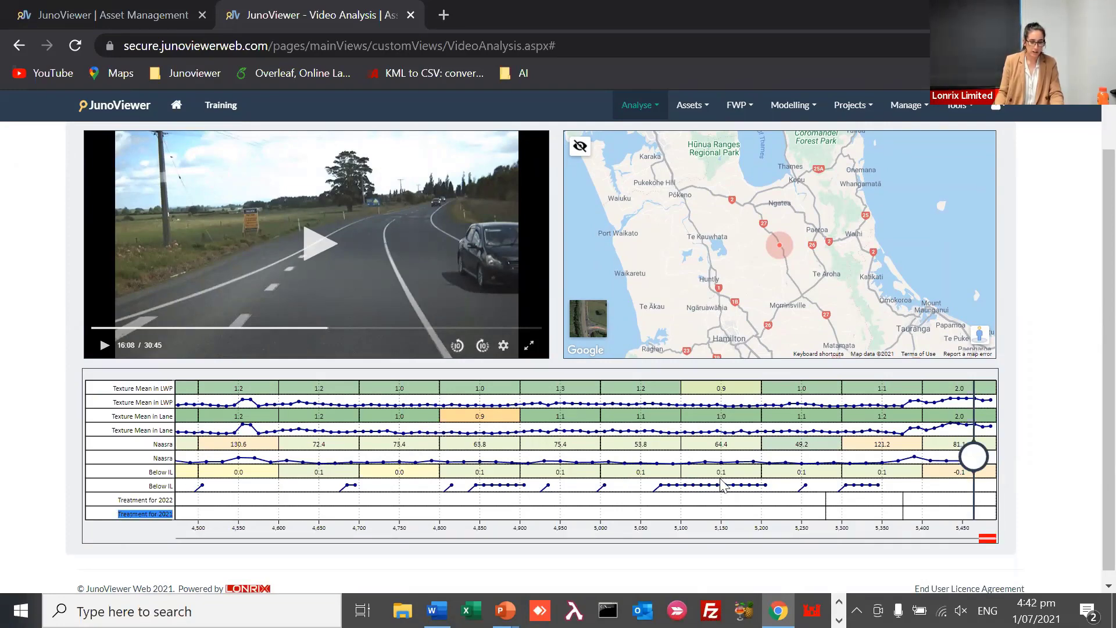
scroll(723, 485, down, 1)
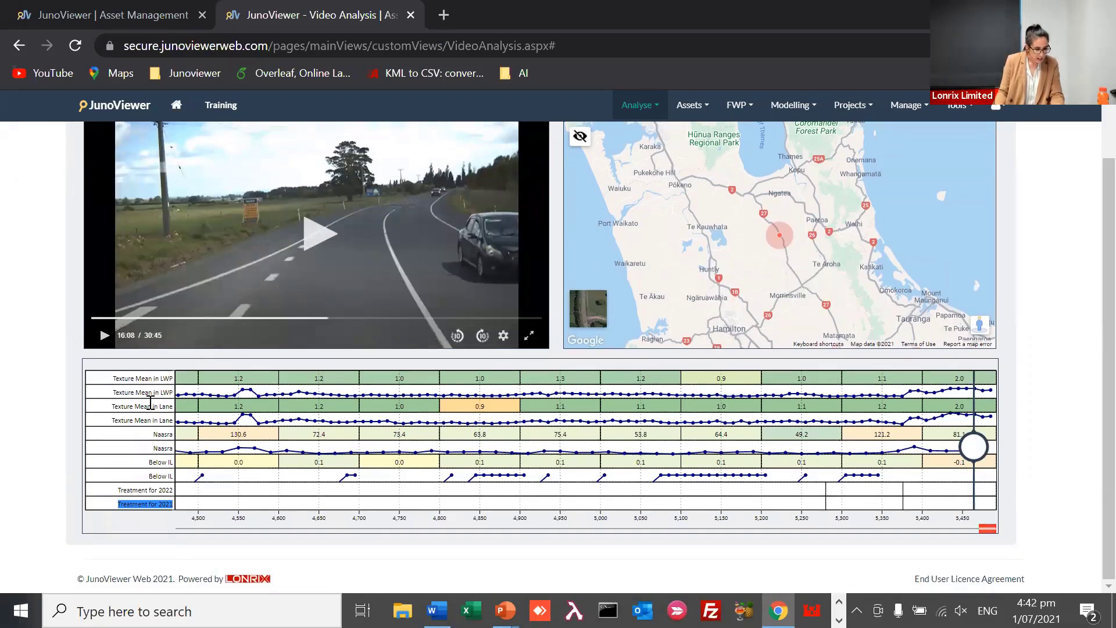
drag(881, 497, 1003, 436)
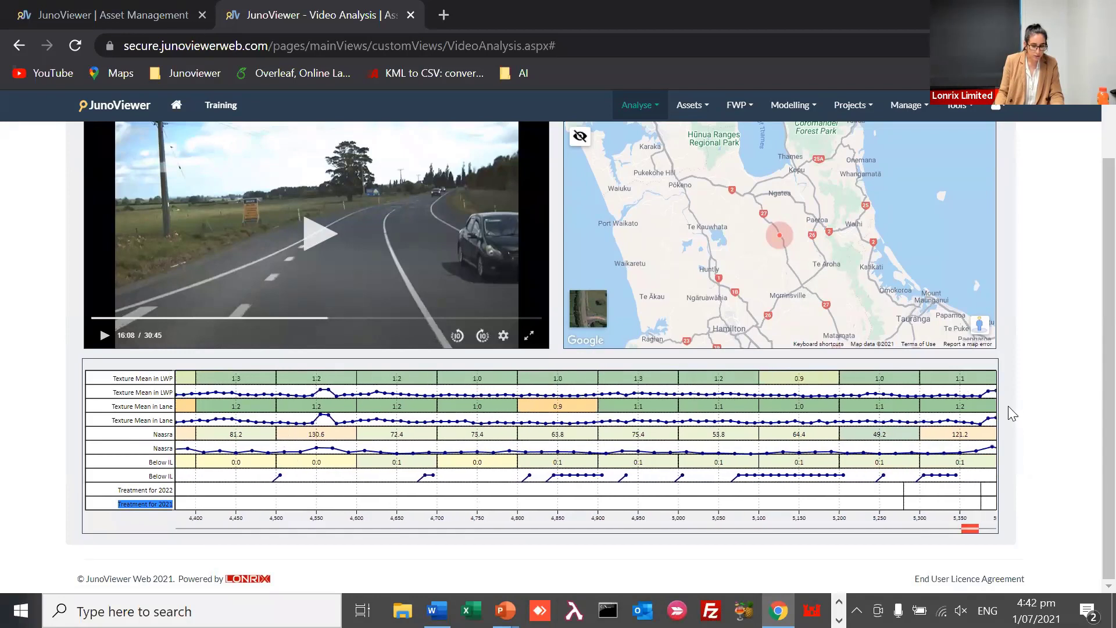
scroll(1055, 390, up, 2)
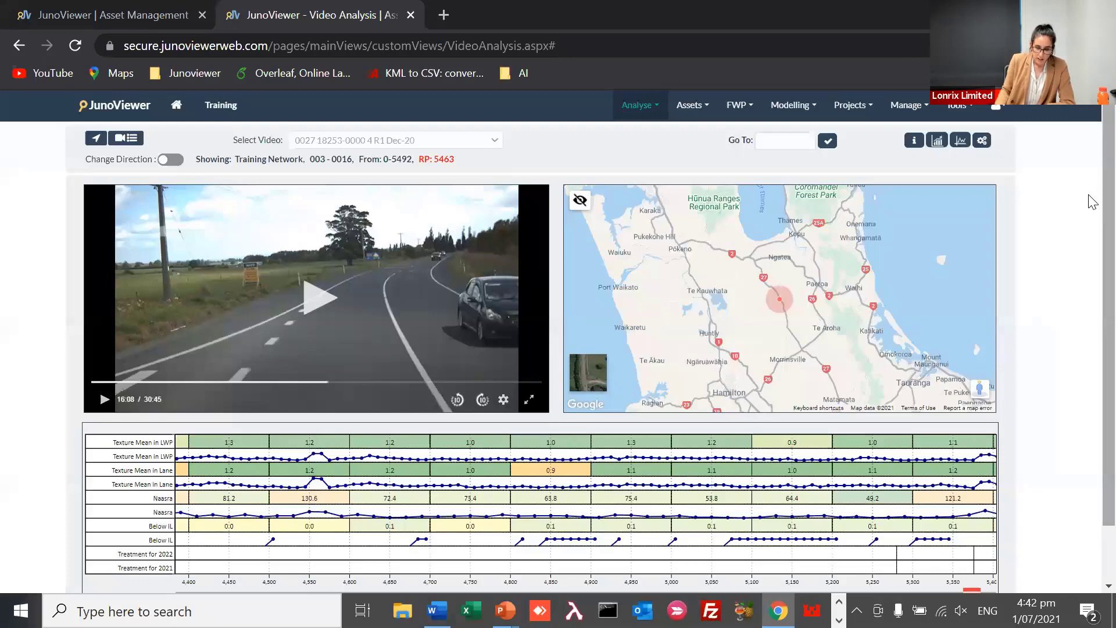
drag(1108, 201, 1108, 261)
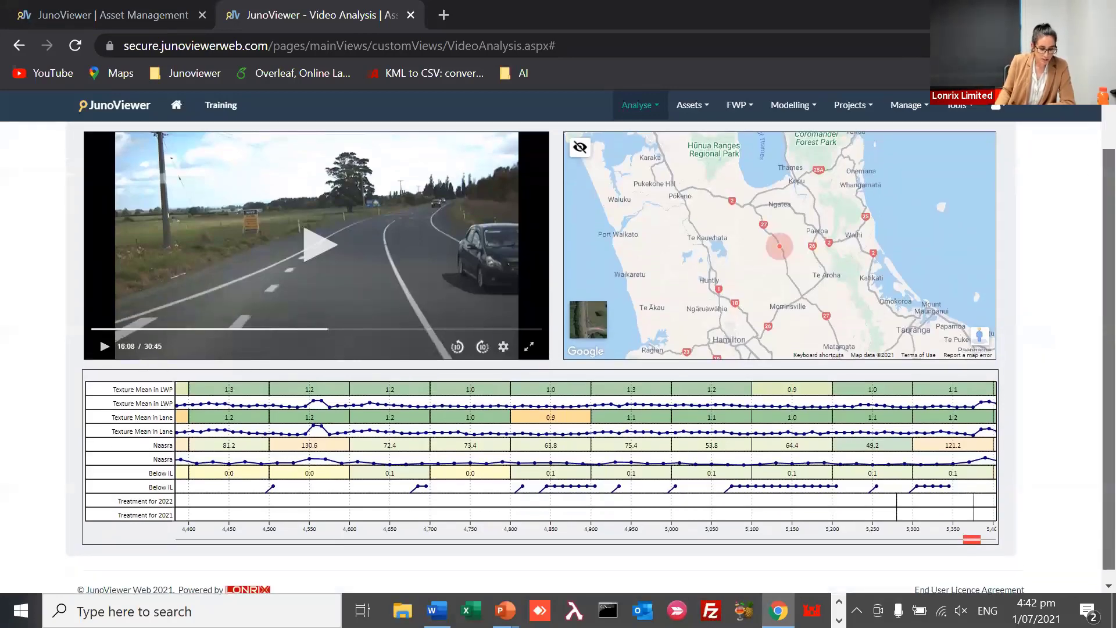
scroll(558, 350, up, 1)
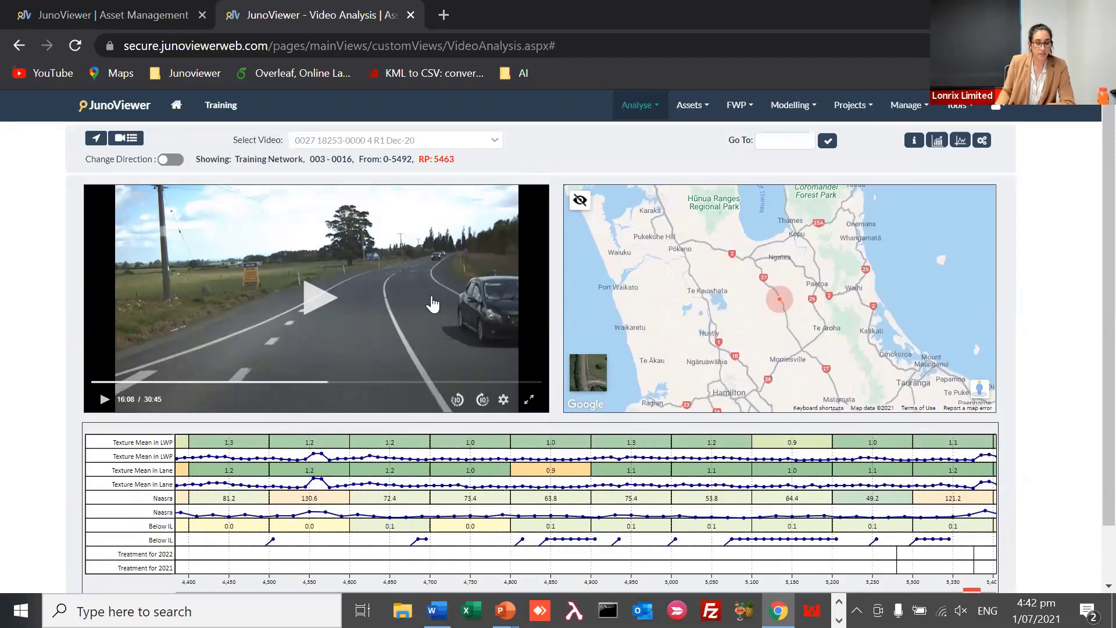
Play the survey video, pause it around 16:23, then jump to chainage 4550 on the strips
click(312, 298)
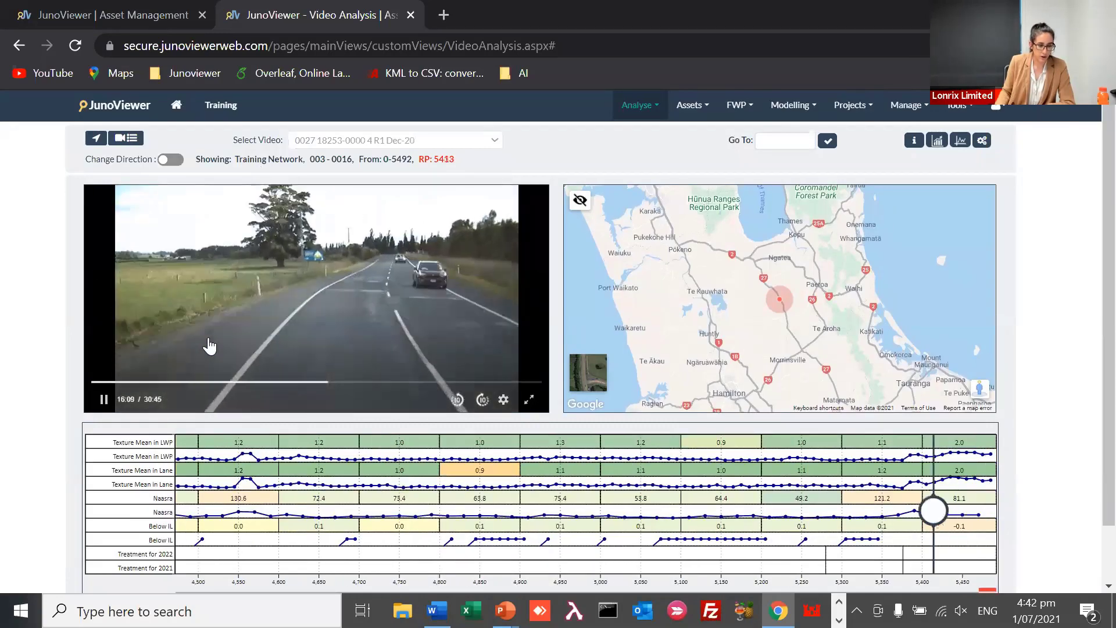
scroll(780, 324, up, 2)
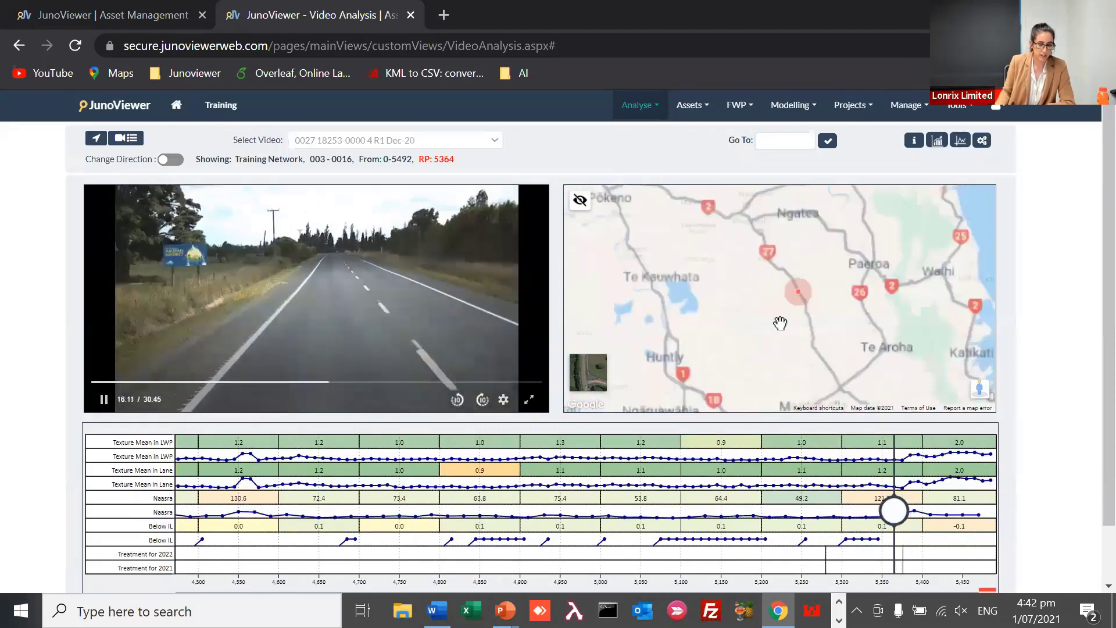
scroll(779, 323, up, 1)
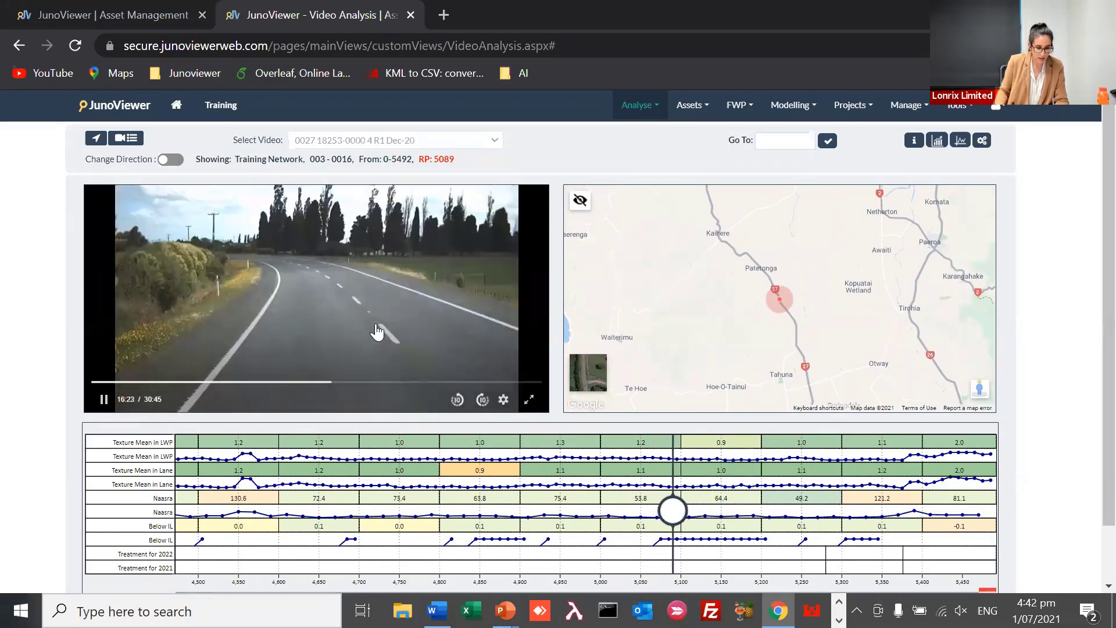
click(472, 264)
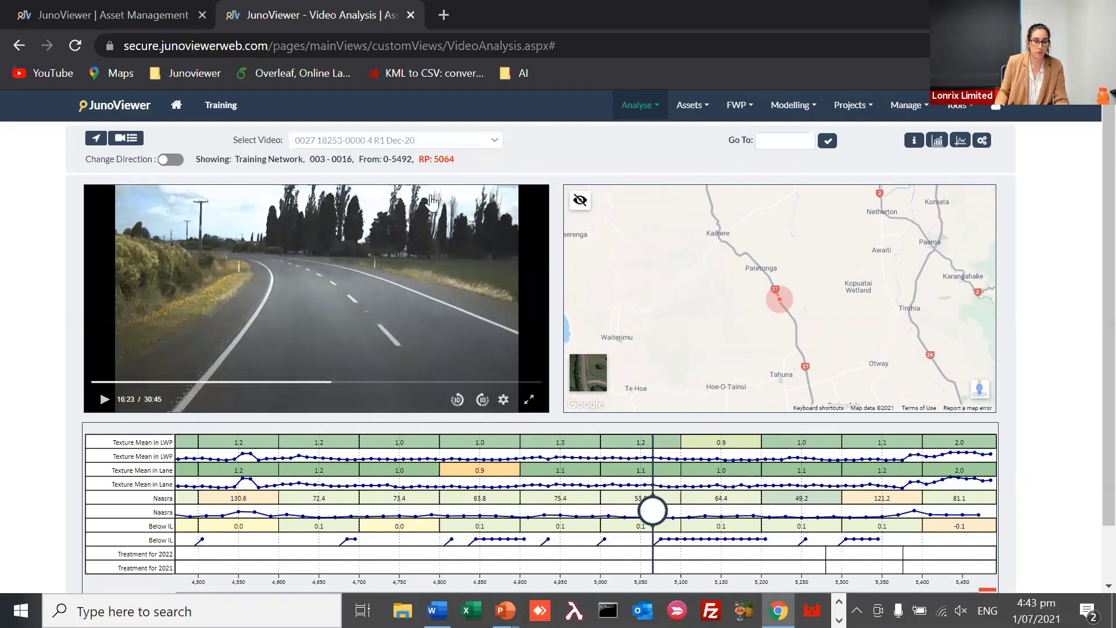
scroll(1088, 286, down, 2)
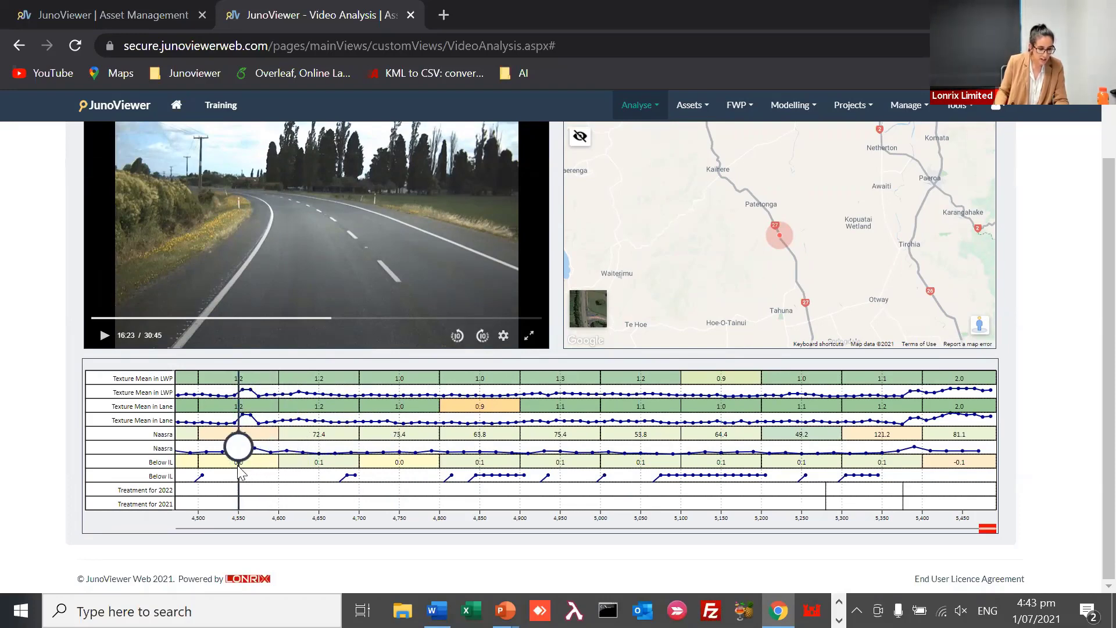
click(239, 468)
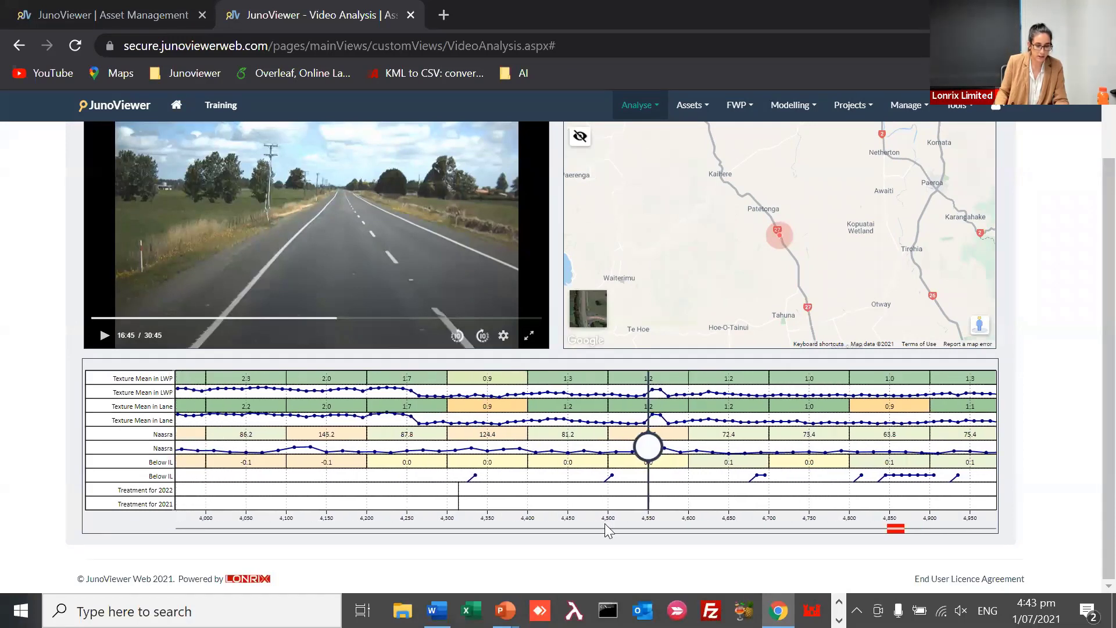
scroll(1031, 396, up, 2)
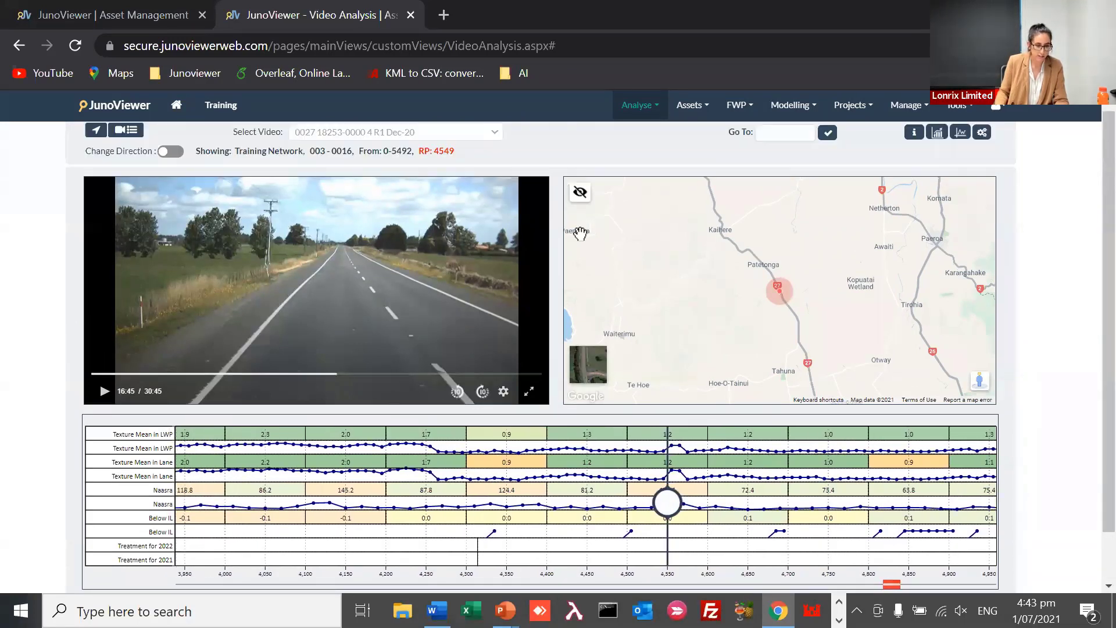
scroll(581, 233, up, 1)
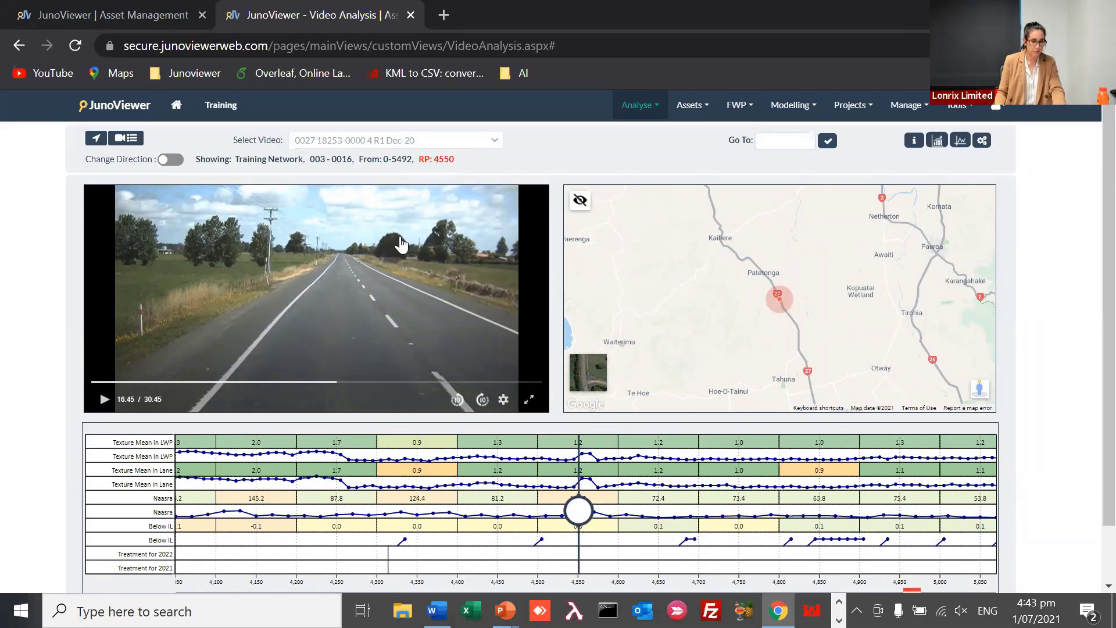
Use the Go To box to jump the video, map and strips to chainage 100
click(788, 140)
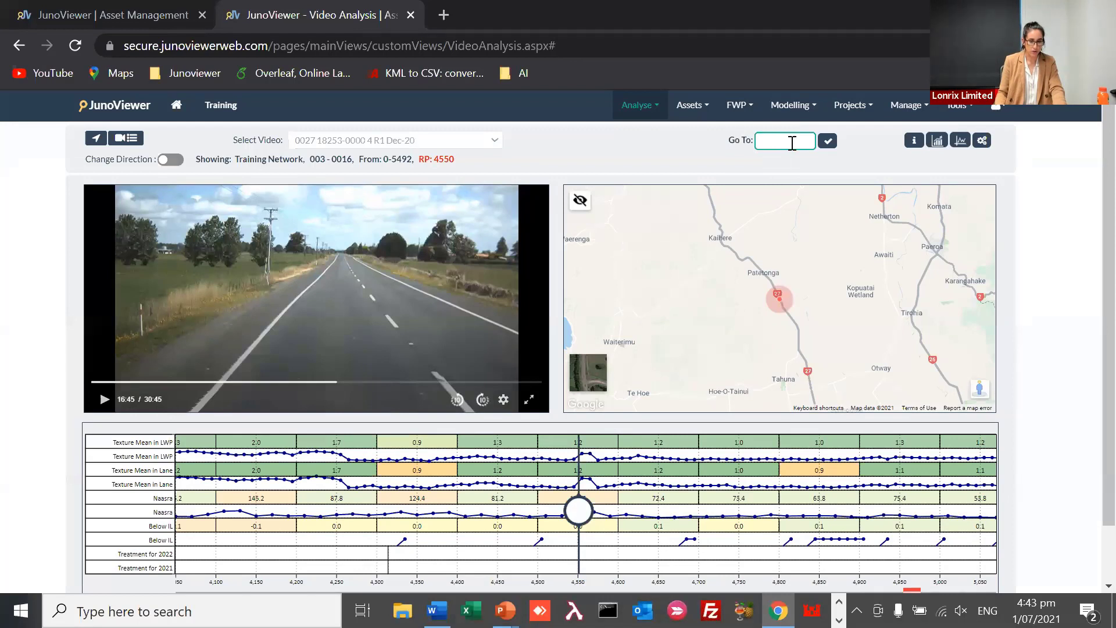
click(803, 166)
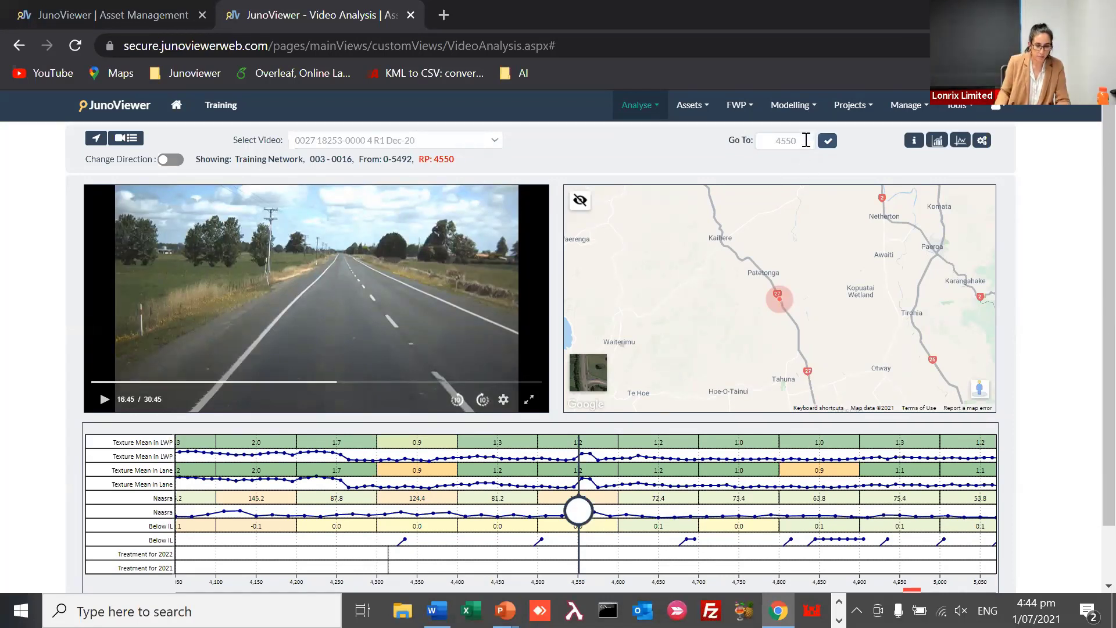
double_click(807, 139)
text(100)
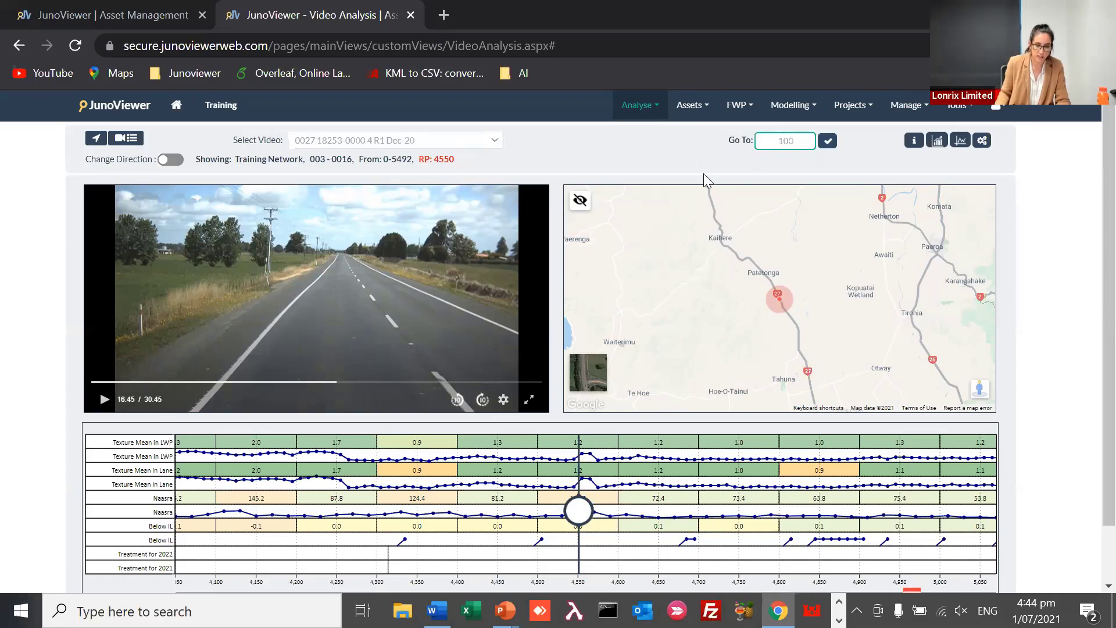
click(828, 143)
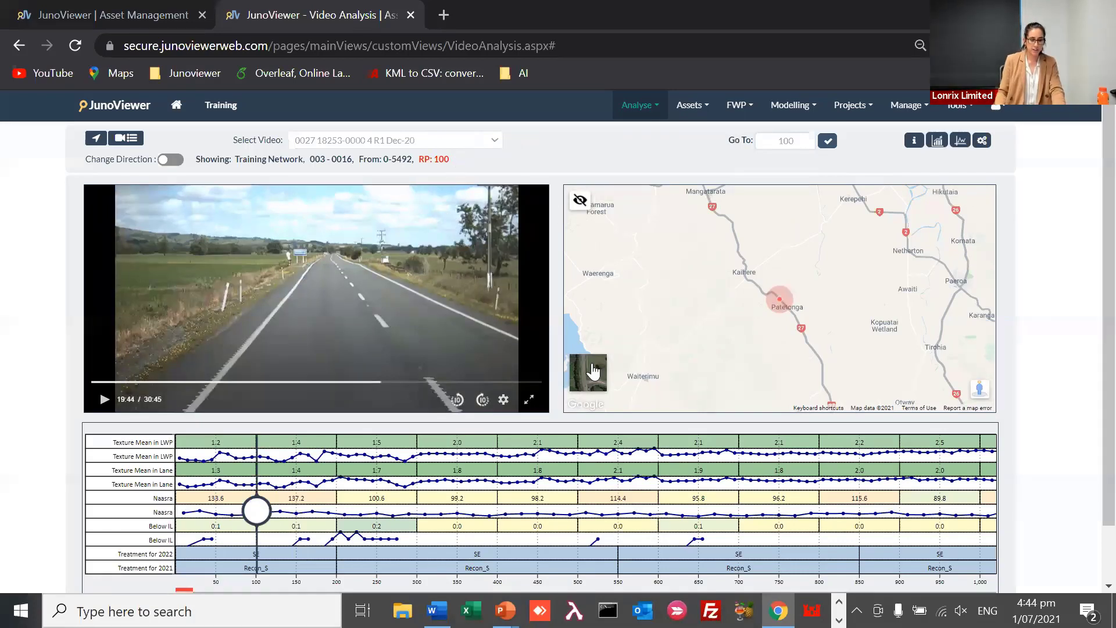
scroll(1092, 196, down, 1)
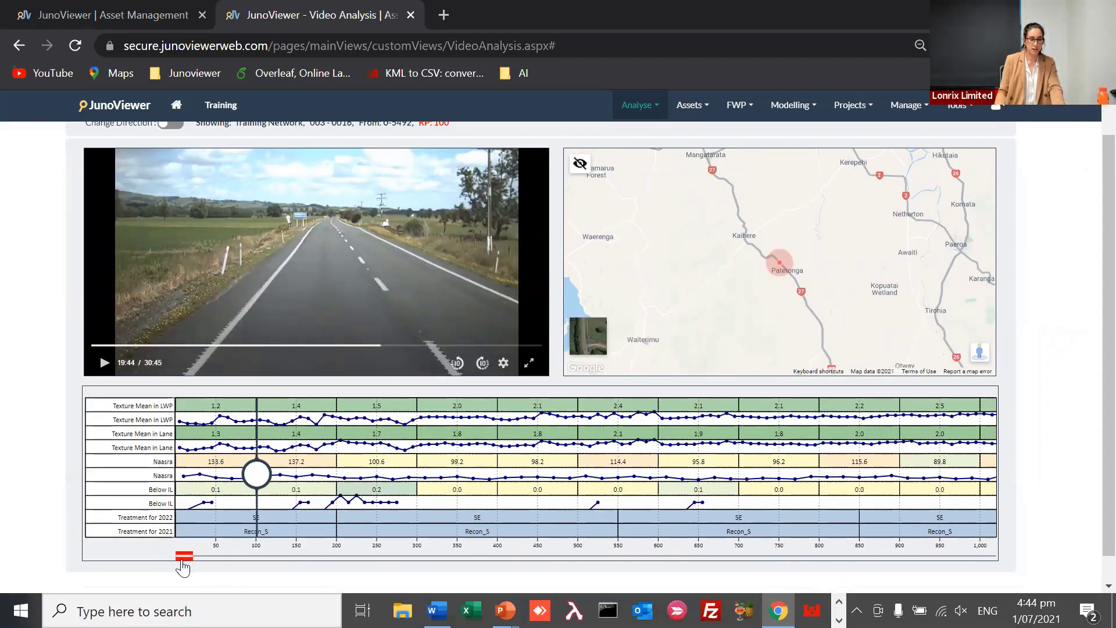
mouse_move(185, 558)
mouse_down()
mouse_move(879, 558)
mouse_move(277, 558)
mouse_up()
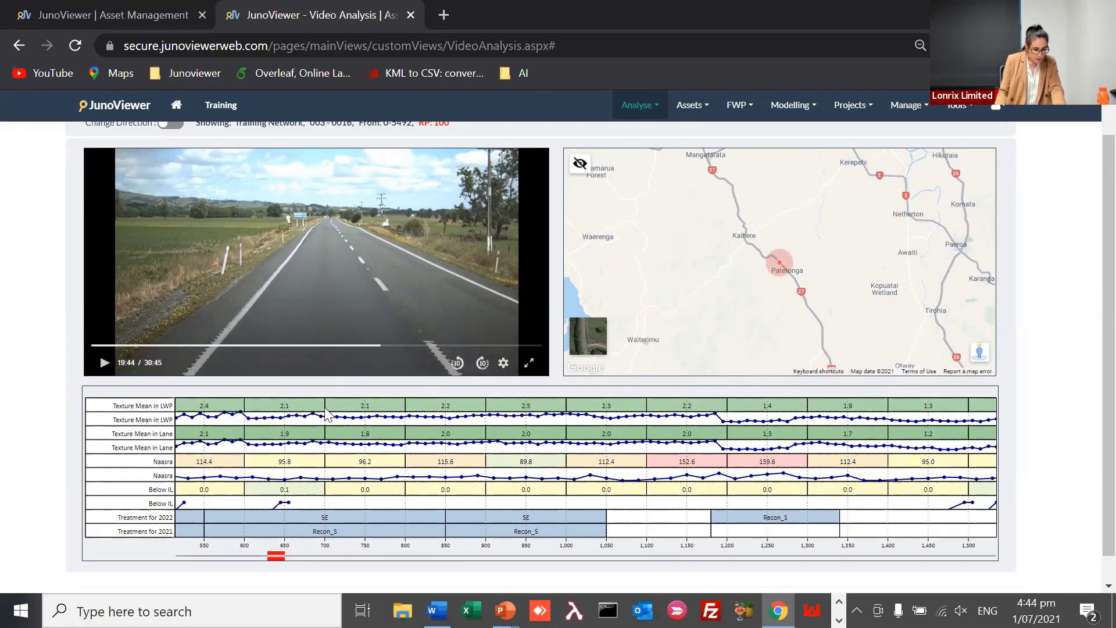
Jump the video to chainage 700, then about 870 and back a little, and pause at RP 532
click(329, 415)
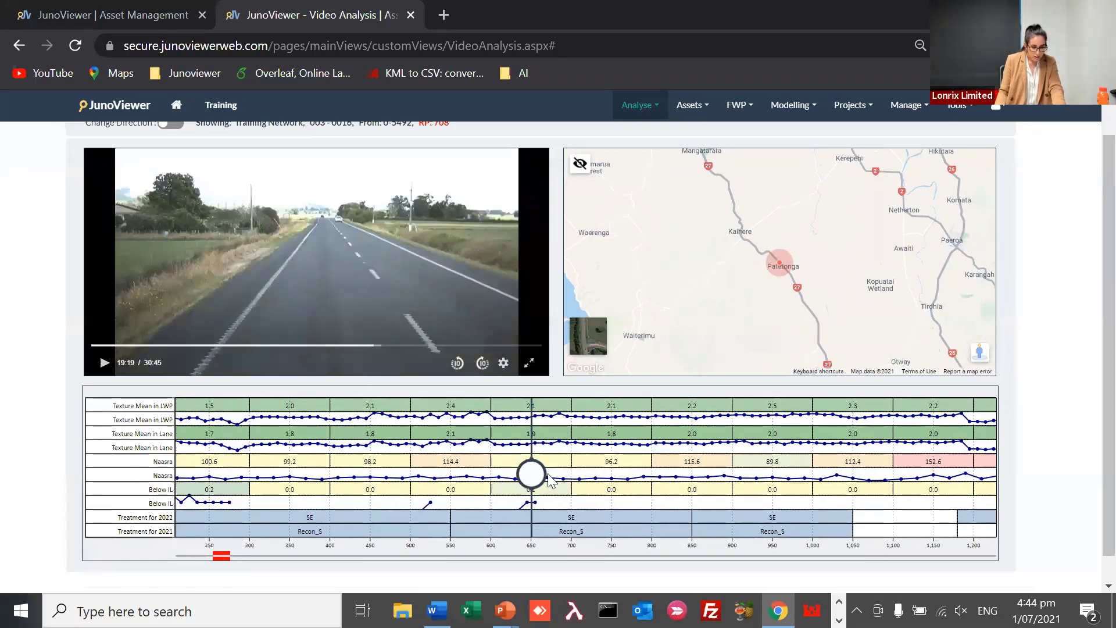
click(530, 473)
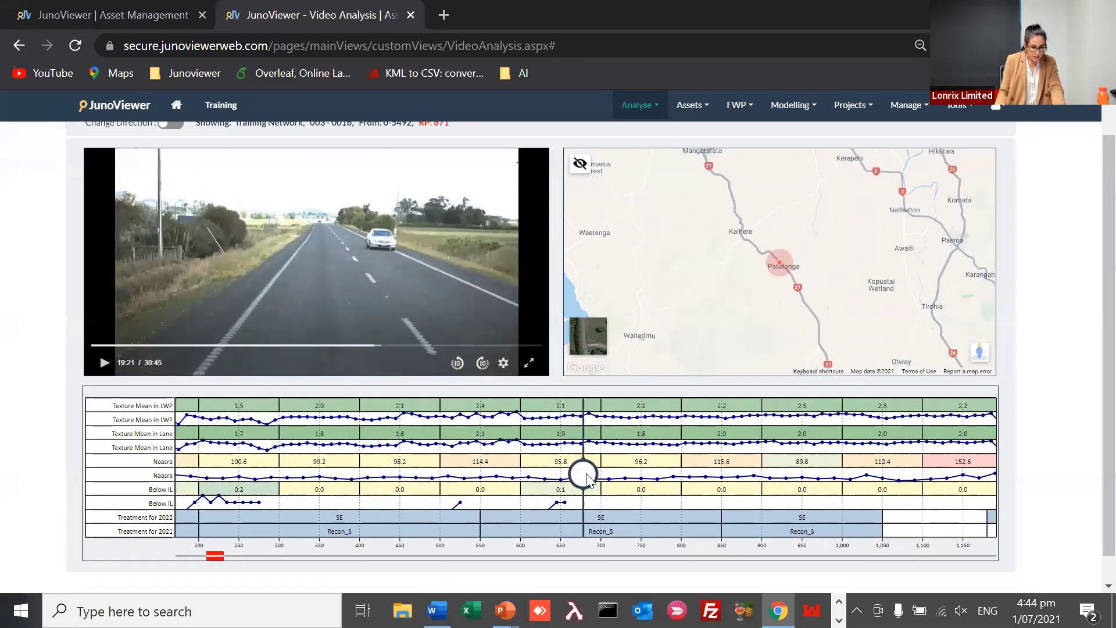
click(597, 476)
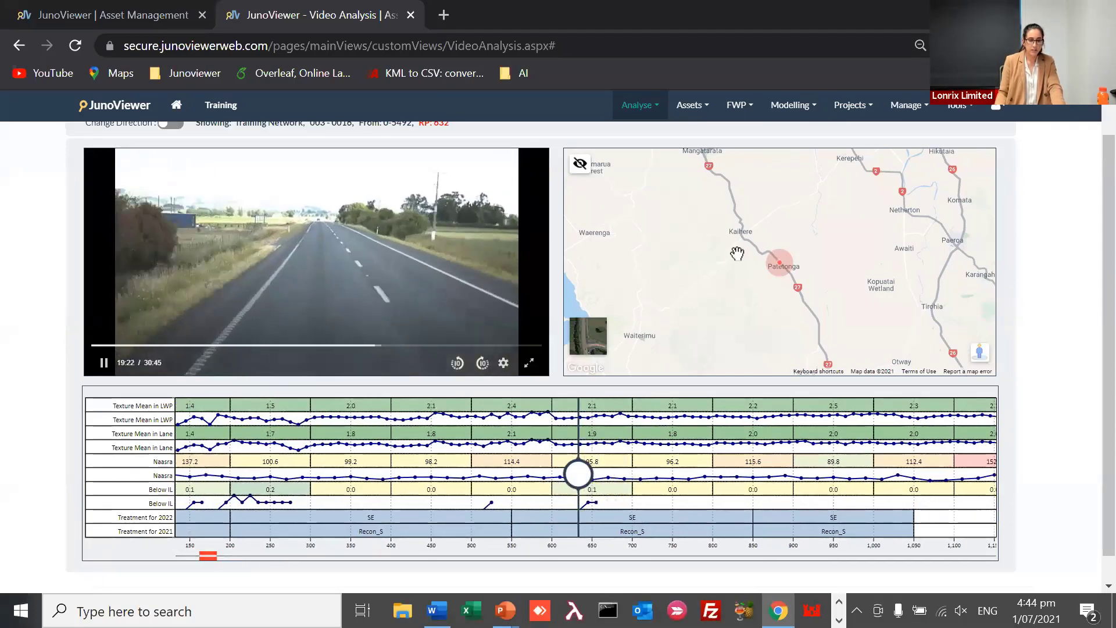
scroll(1092, 390, up, 1)
click(133, 315)
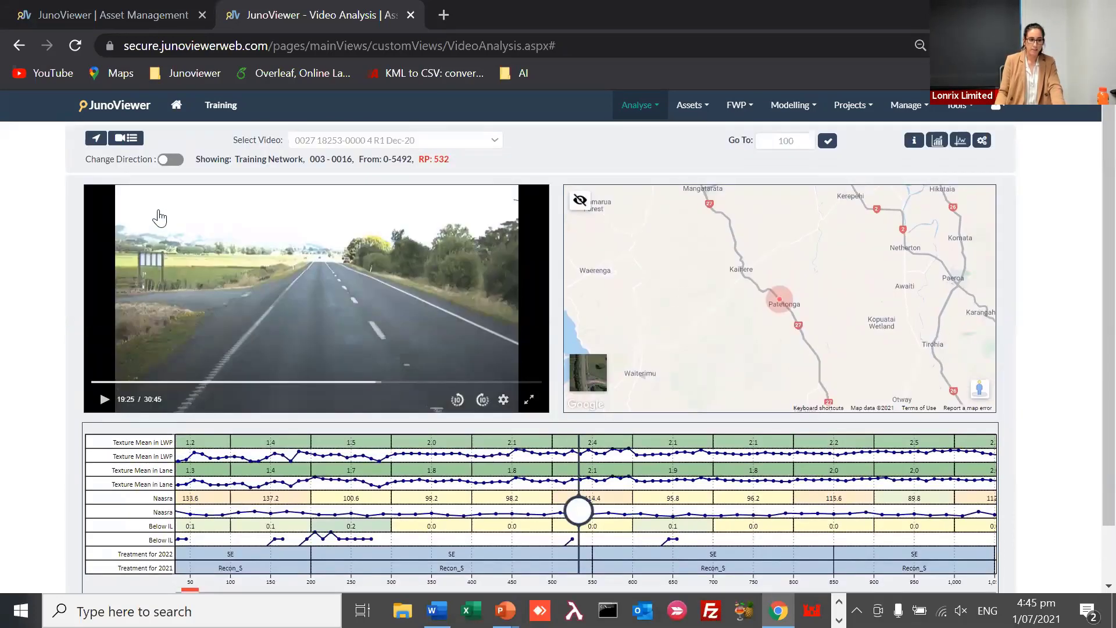
From the Nearest Videos list load two nearby L1 Dec-20 videos in turn
click(129, 140)
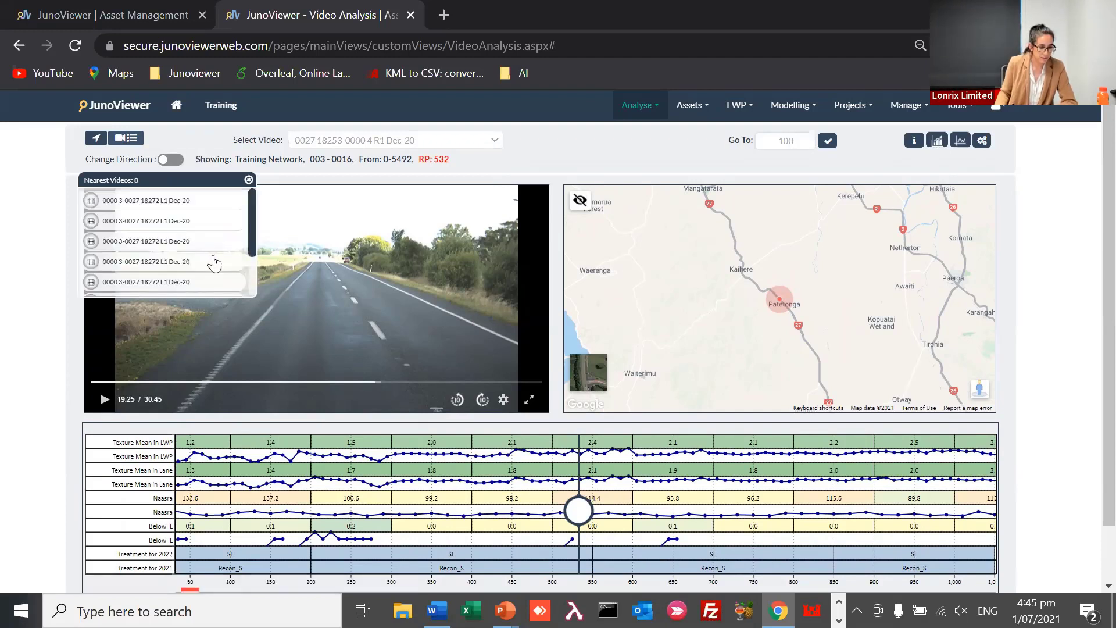
mouse_move(252, 222)
mouse_down()
mouse_move(254, 252)
mouse_move(253, 201)
mouse_up()
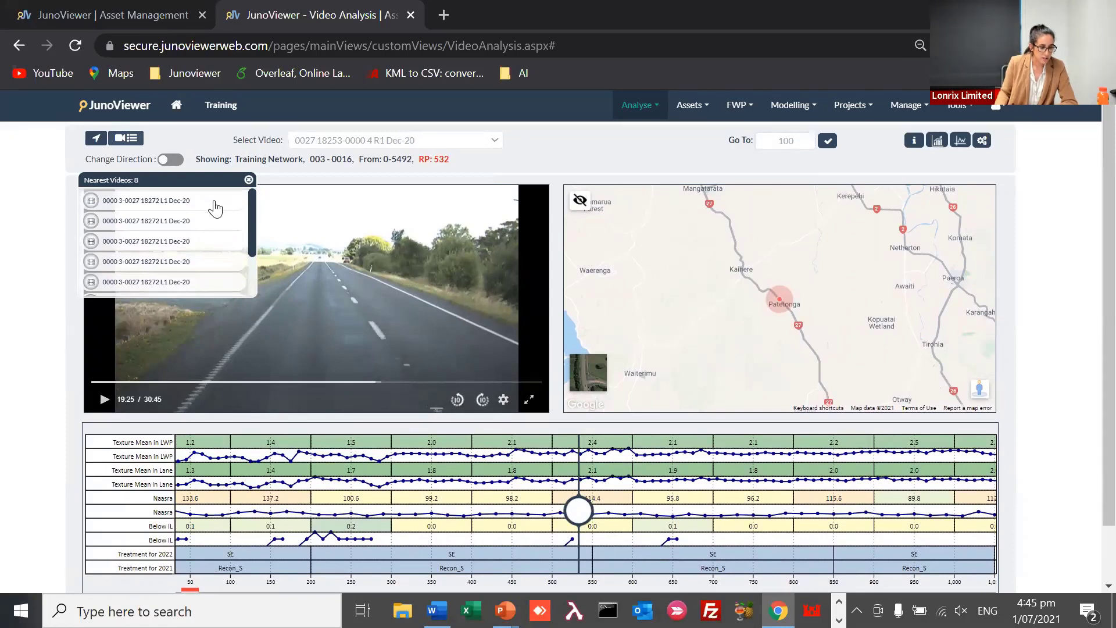
click(178, 243)
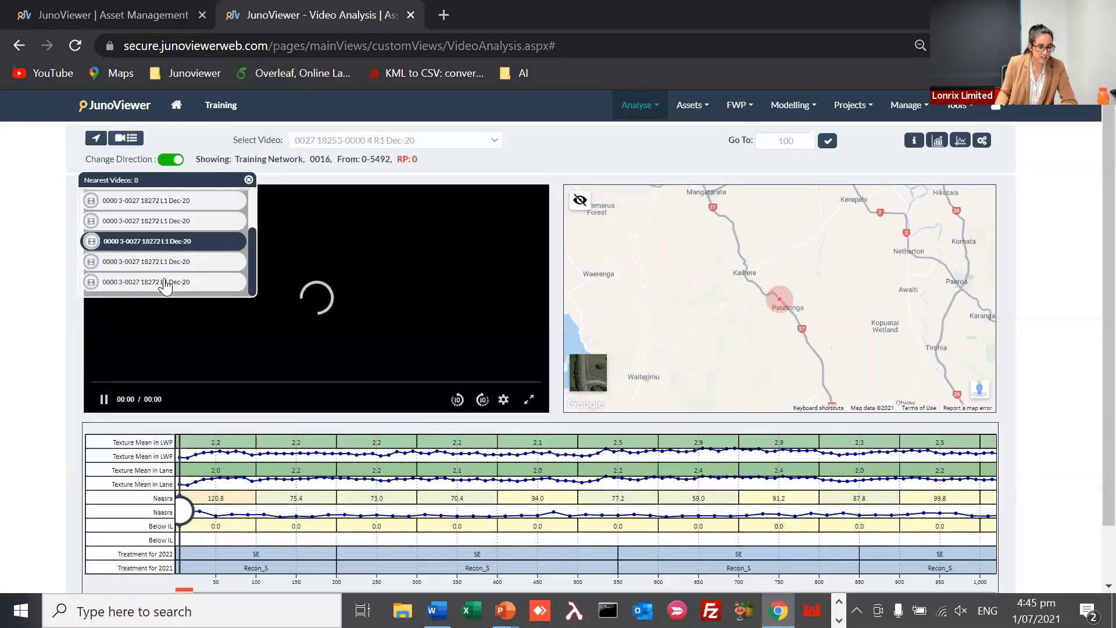
click(165, 283)
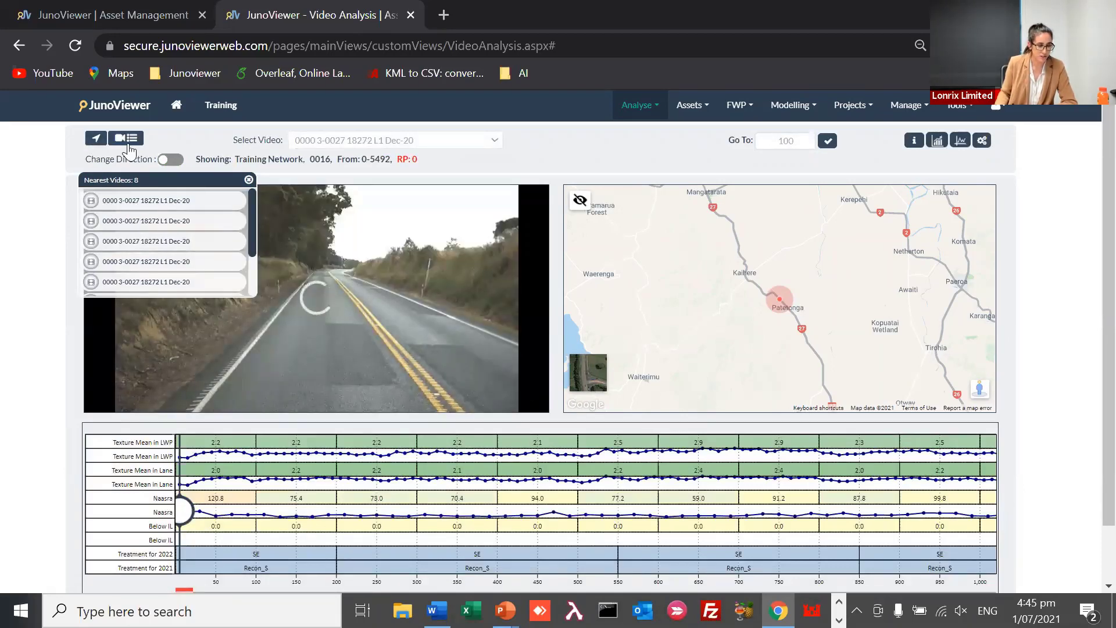
click(164, 220)
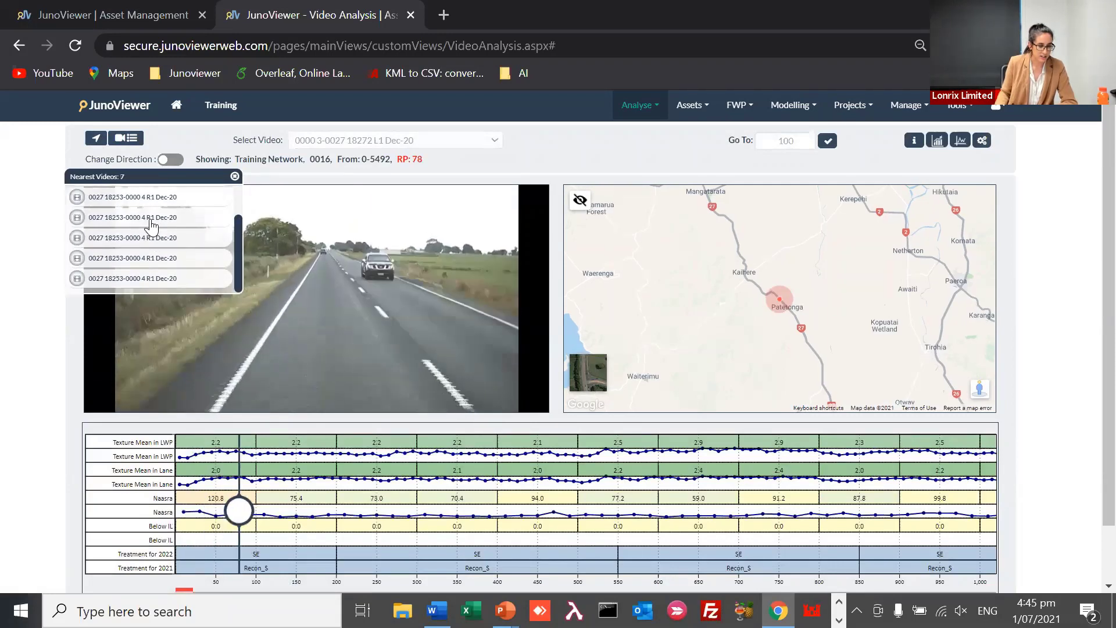
click(150, 218)
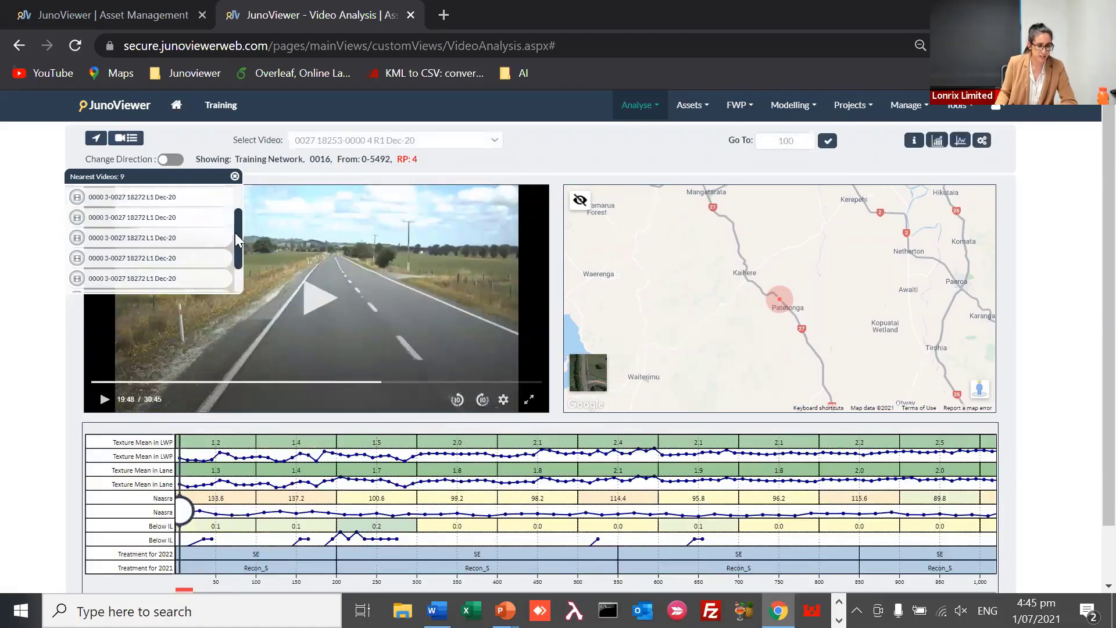
click(236, 177)
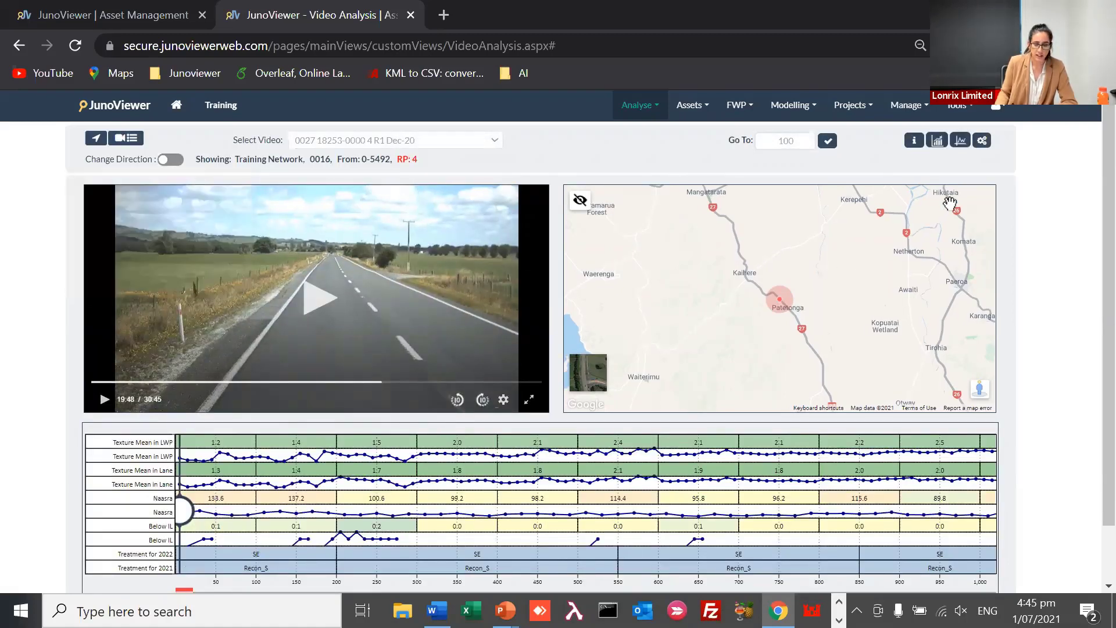
click(983, 141)
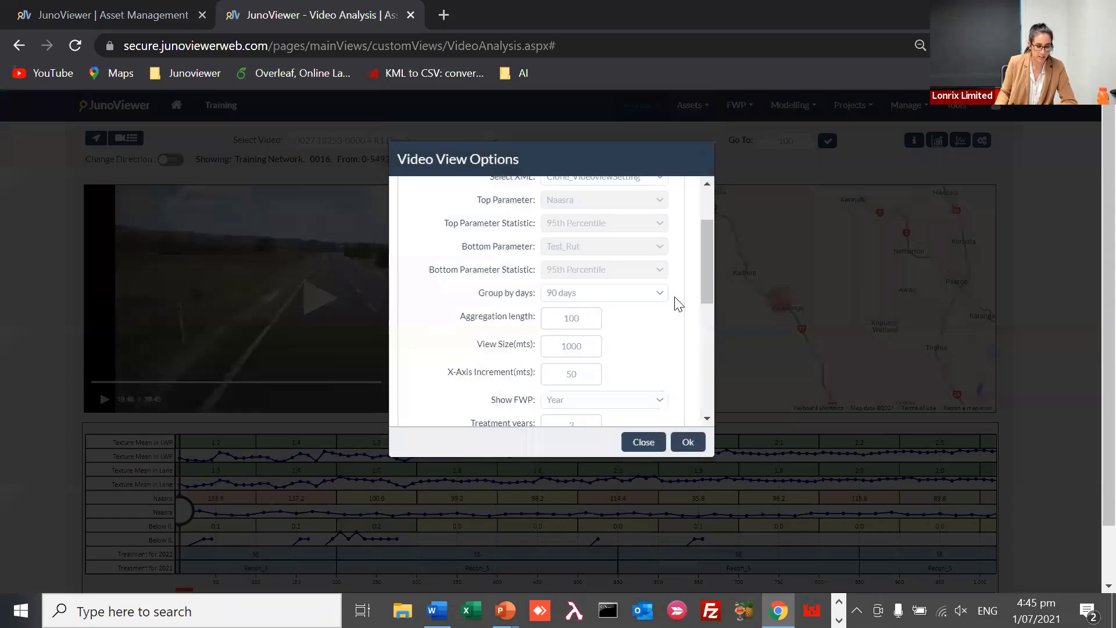
Set Nearest Video Filters to Decreasing lane, same survey year and same section, then close the options
click(717, 284)
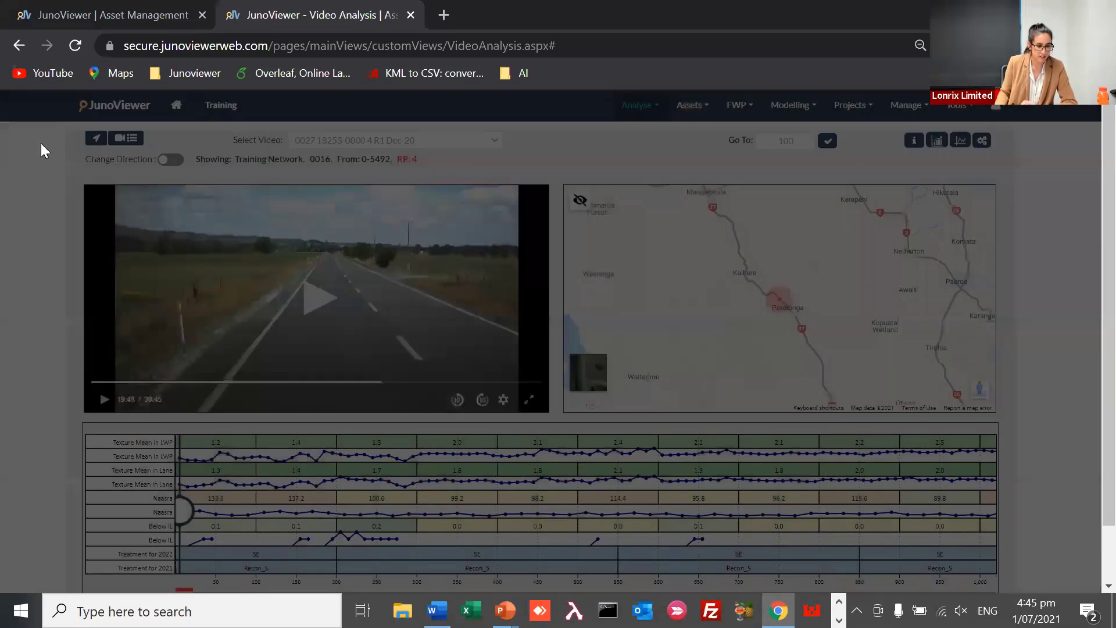
click(97, 138)
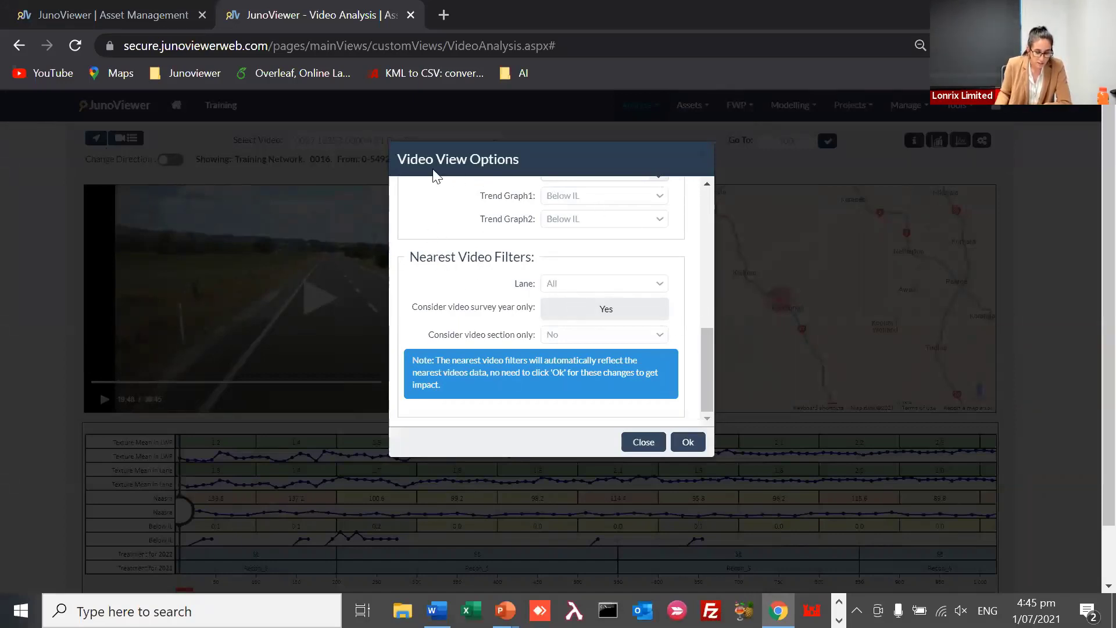
drag(404, 159, 505, 164)
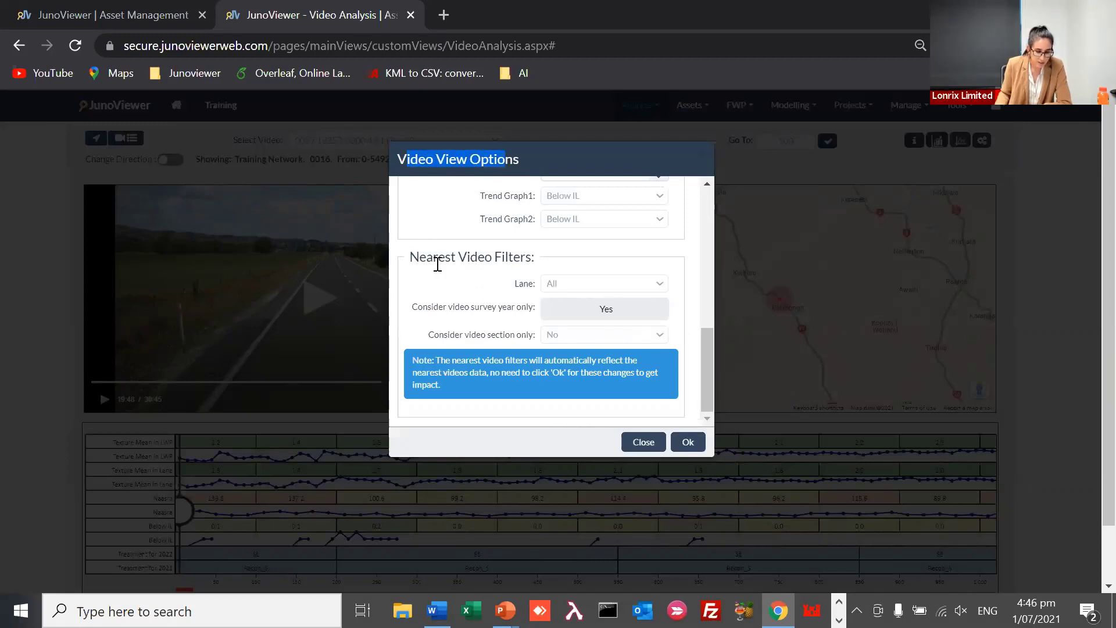
drag(411, 255, 518, 256)
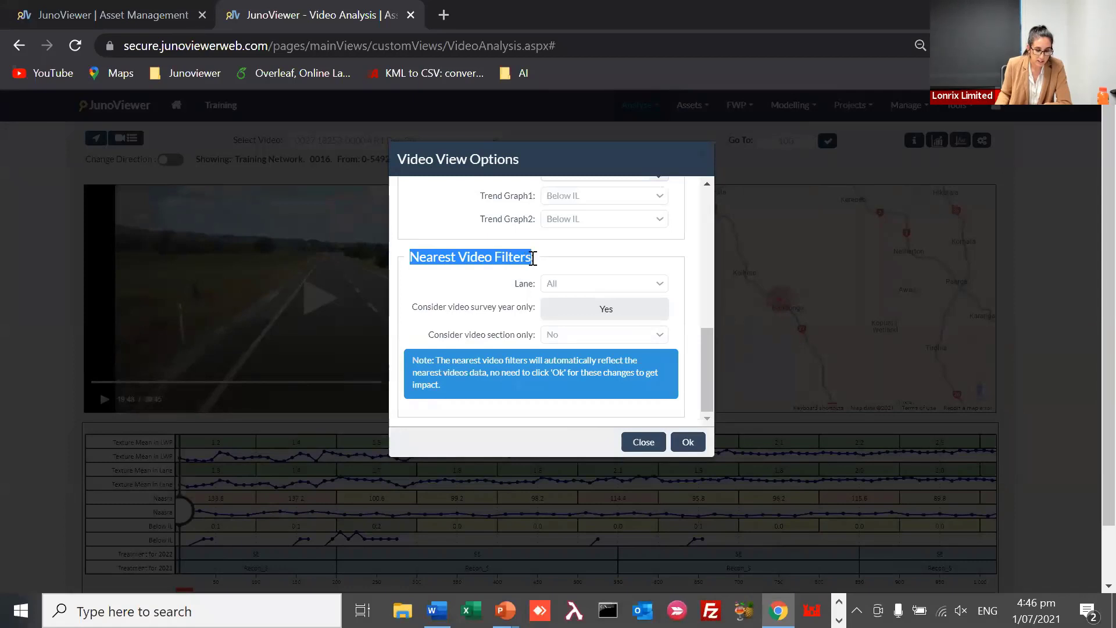
click(626, 286)
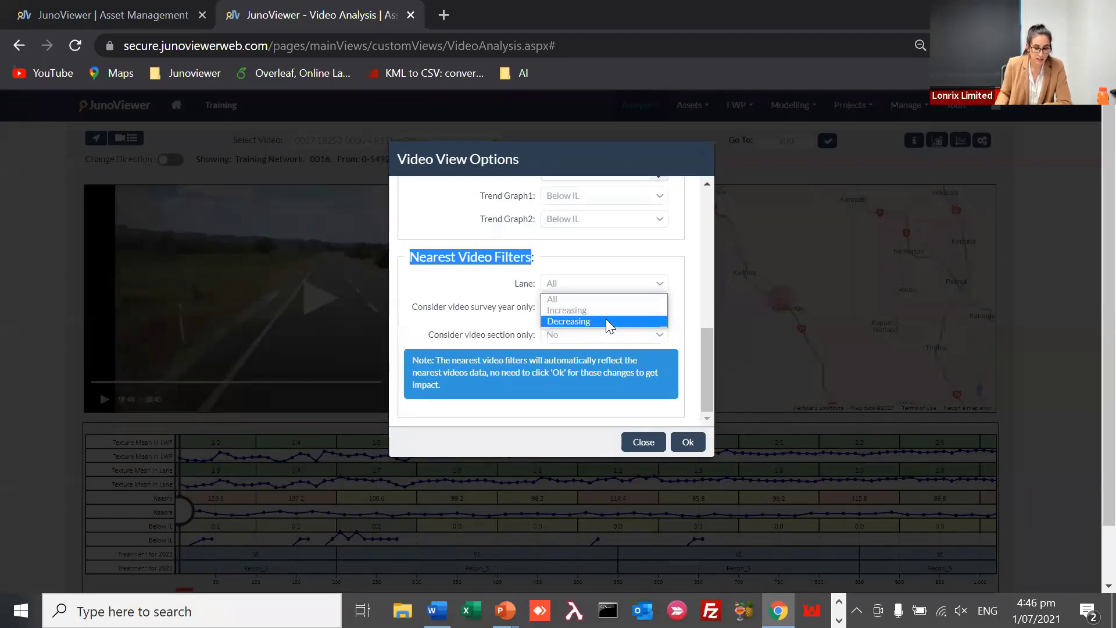
click(608, 320)
click(593, 335)
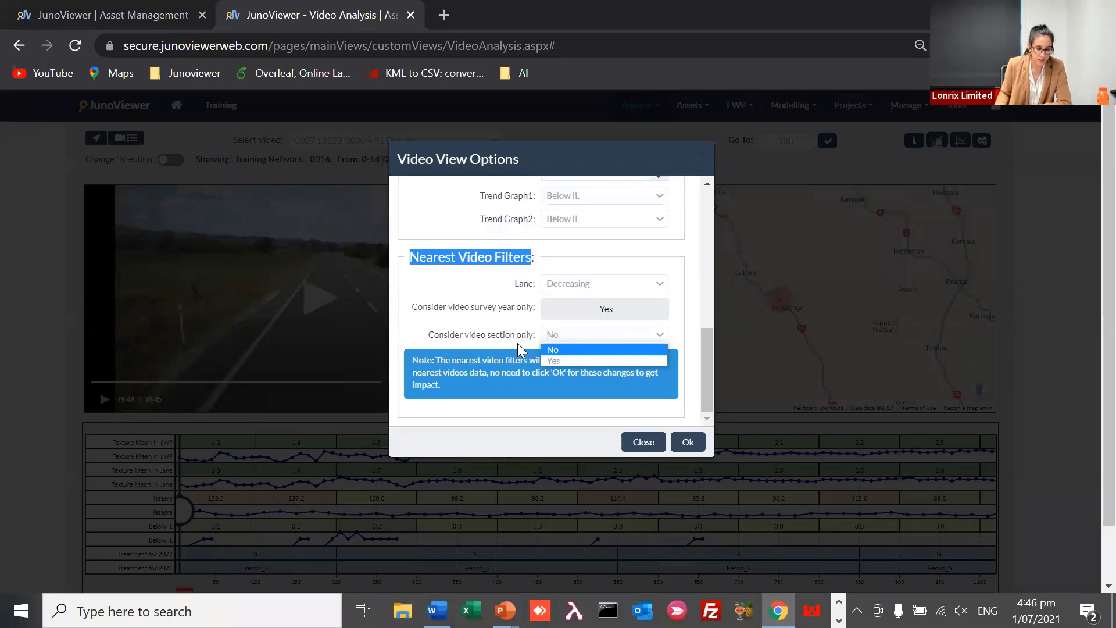
click(573, 361)
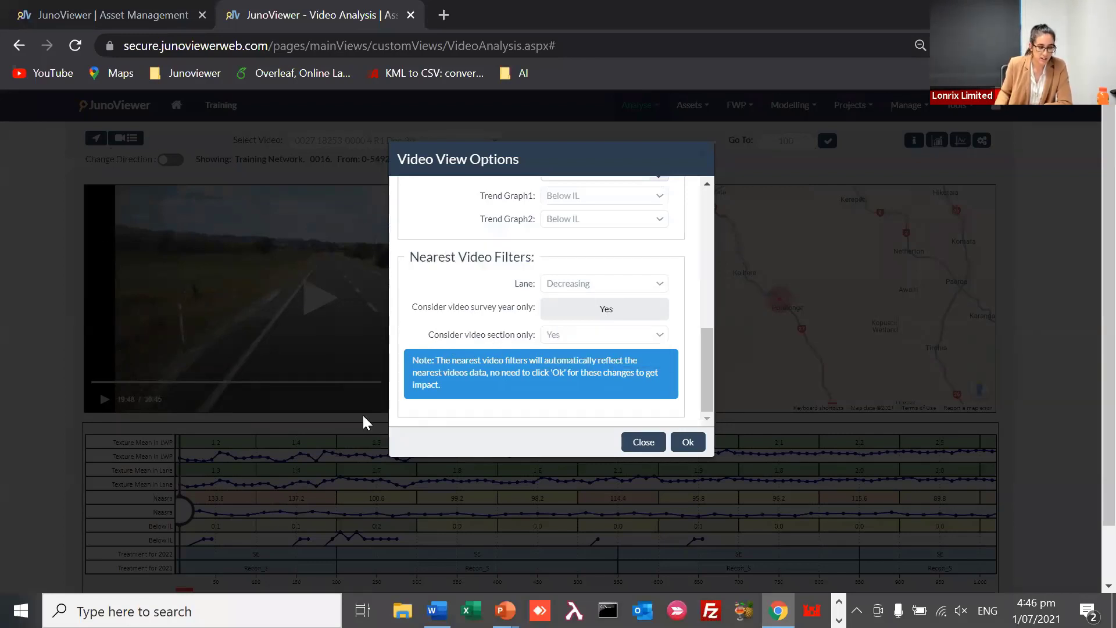
click(643, 443)
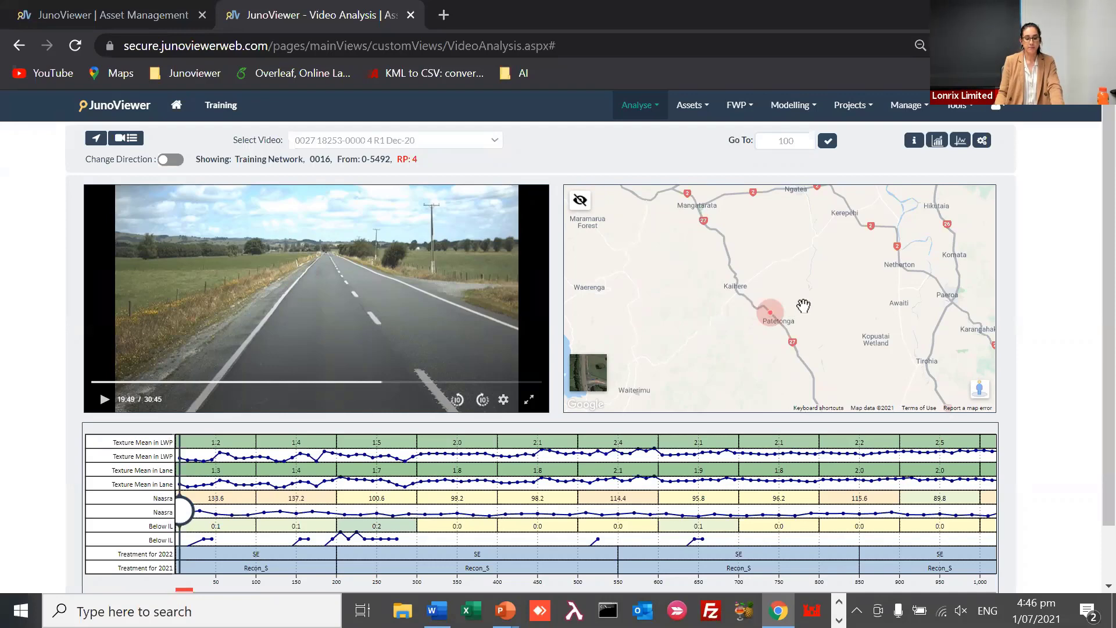
scroll(765, 283, down, 1)
scroll(765, 284, down, 1)
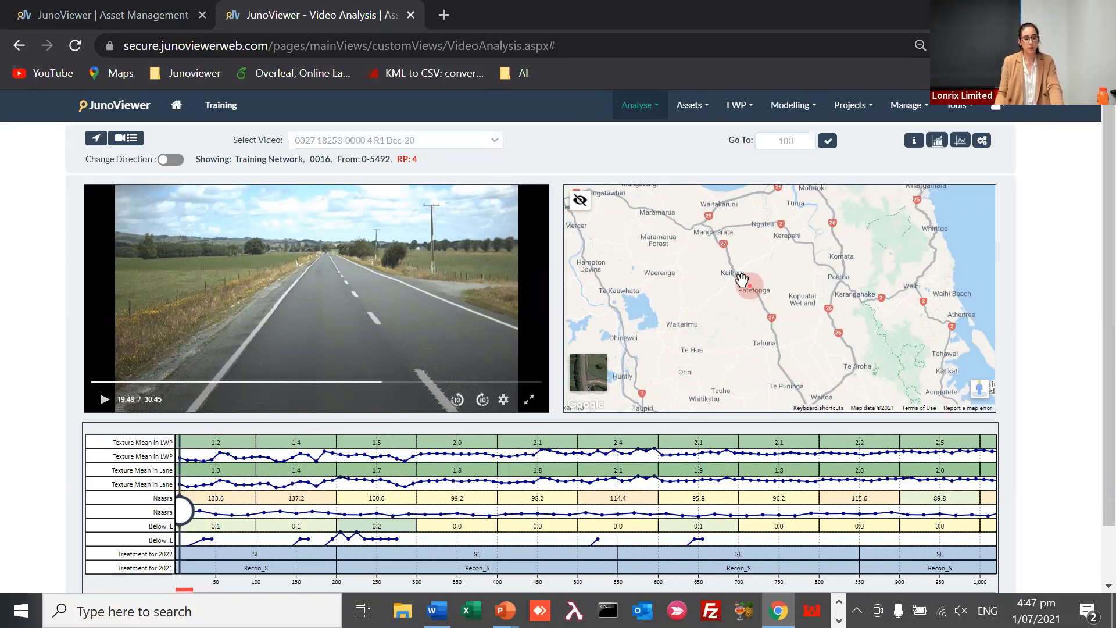
Pan the map around Patetonga and switch it to satellite imagery
drag(722, 294, 734, 326)
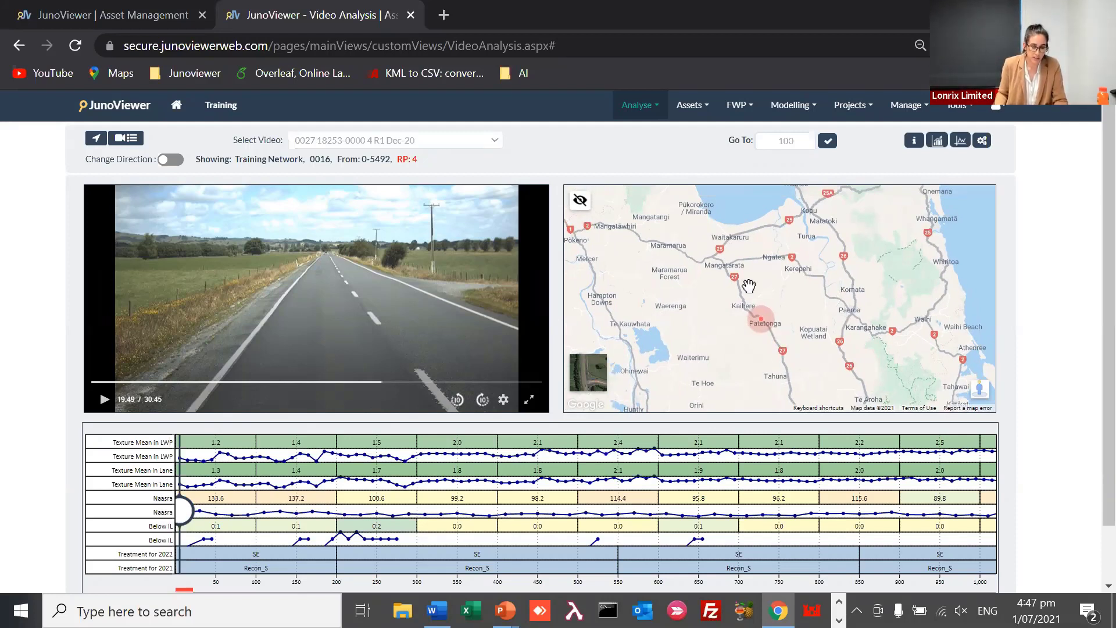
drag(824, 340, 820, 327)
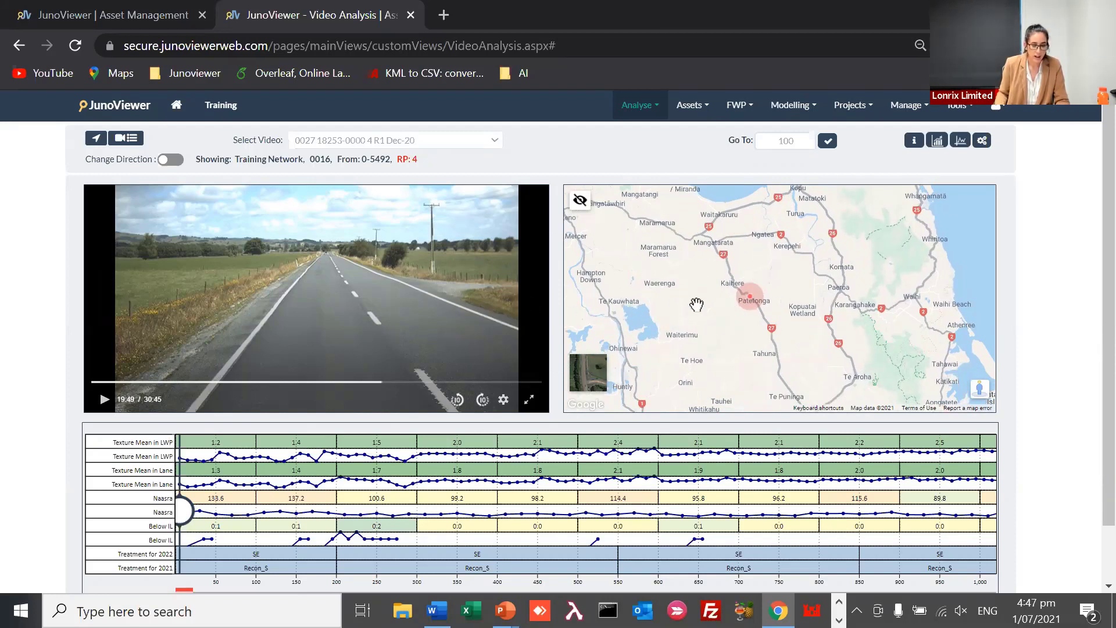
drag(697, 306, 769, 318)
scroll(771, 316, up, 2)
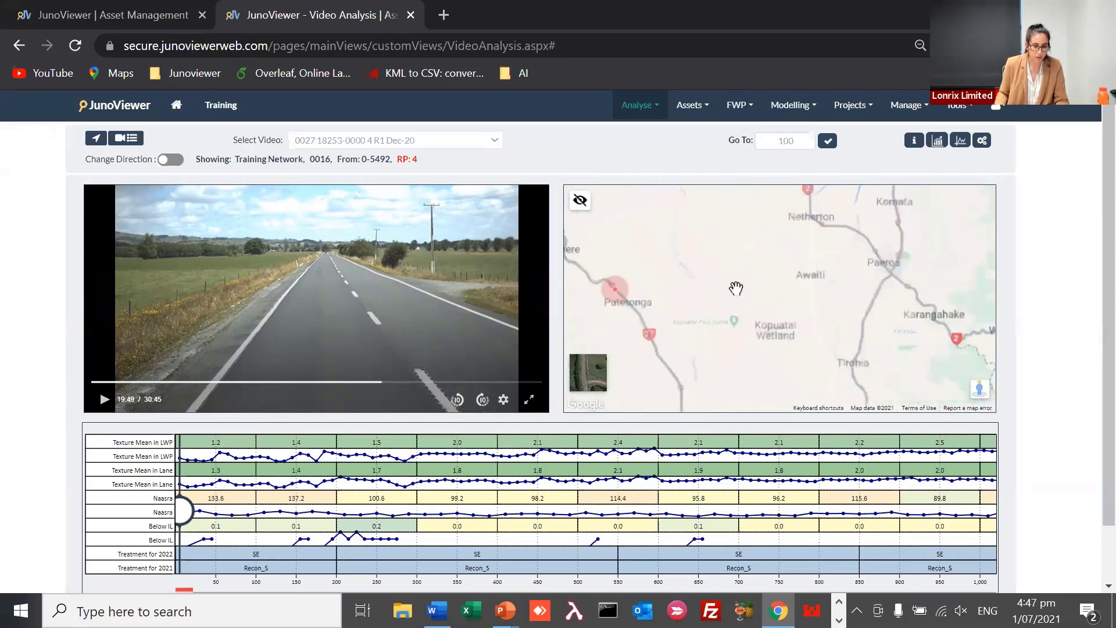
scroll(851, 311, up, 2)
drag(852, 311, 913, 315)
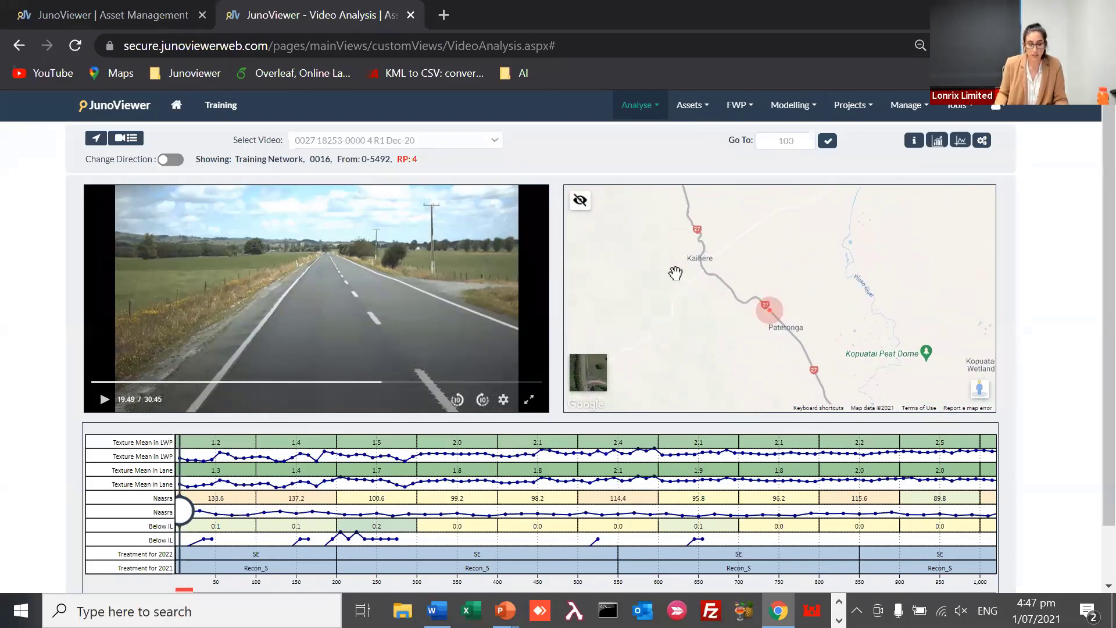
drag(721, 322, 708, 301)
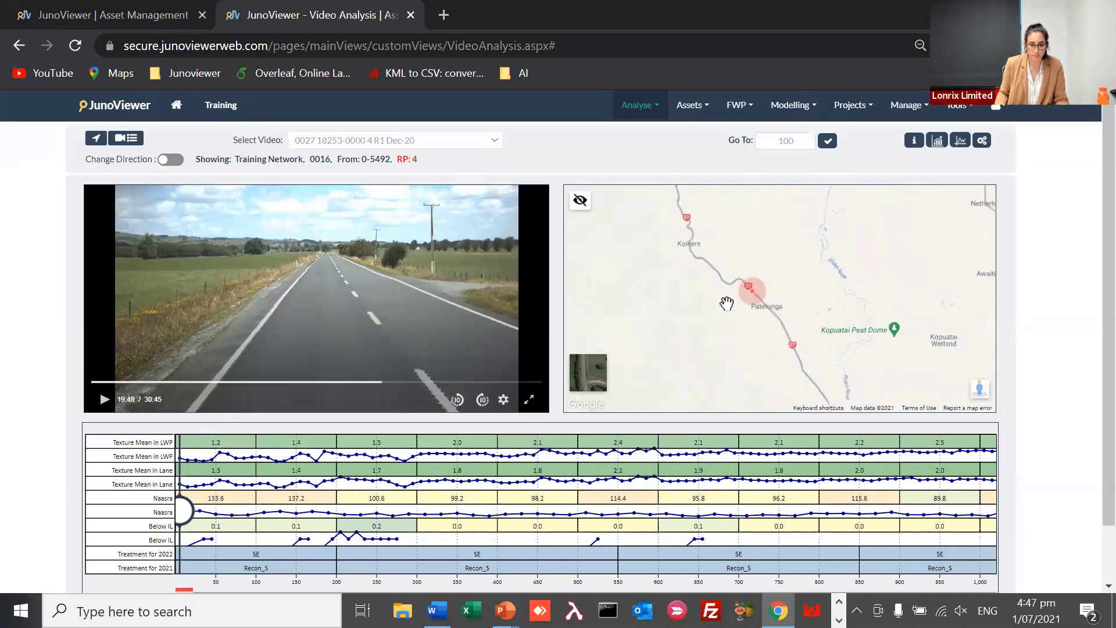
scroll(726, 303, down, 2)
drag(729, 262, 753, 283)
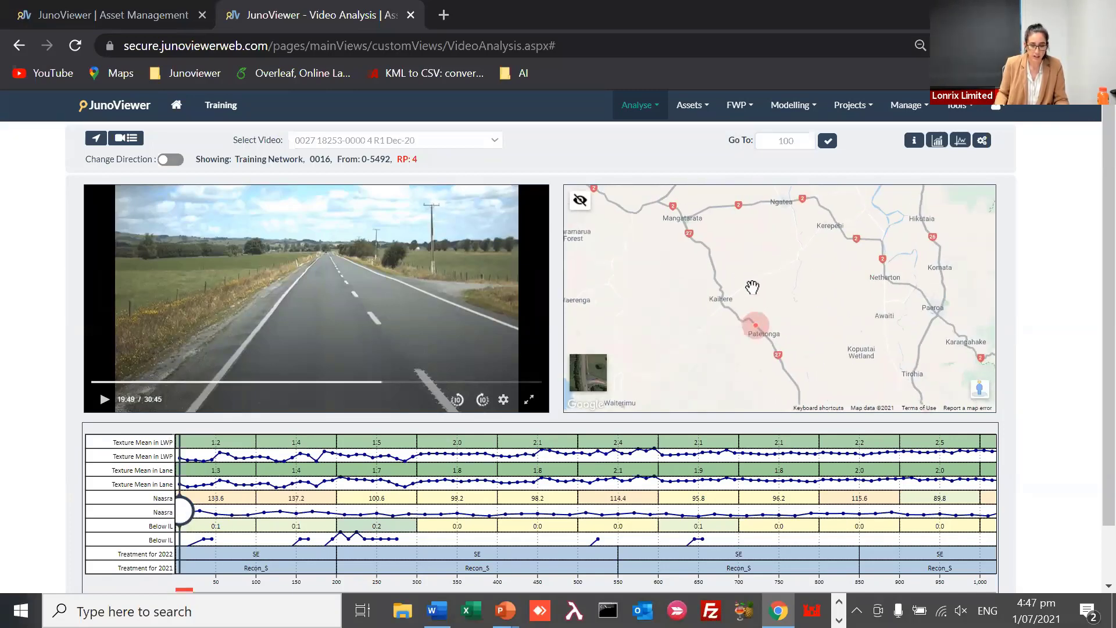
scroll(752, 288, down, 1)
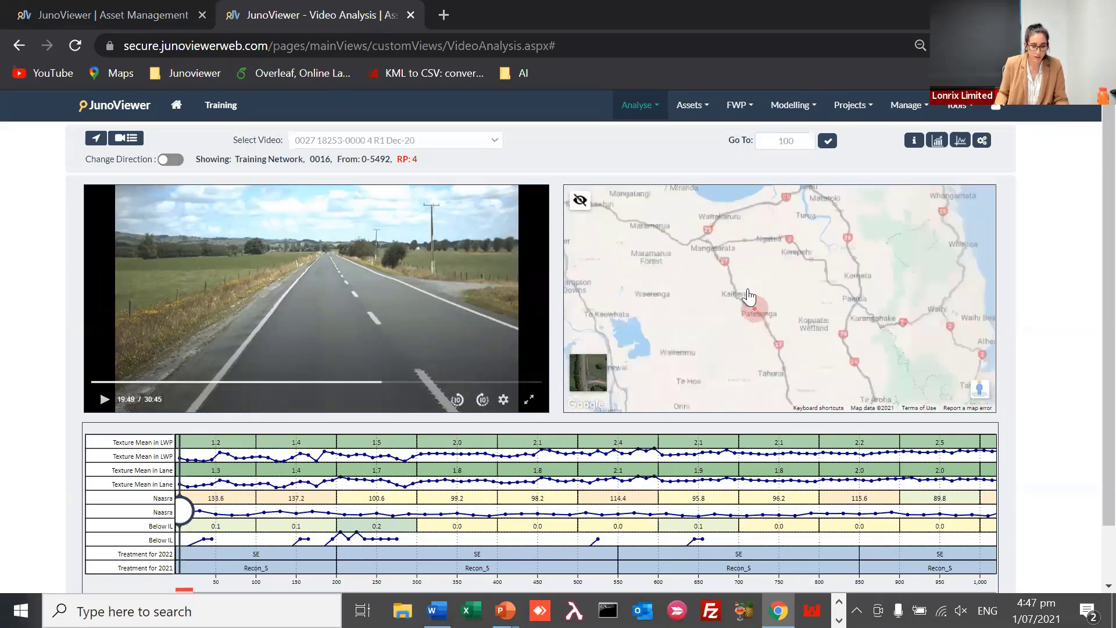
click(581, 369)
mouse_move(900, 405)
mouse_down()
mouse_move(935, 384)
mouse_move(744, 274)
mouse_up()
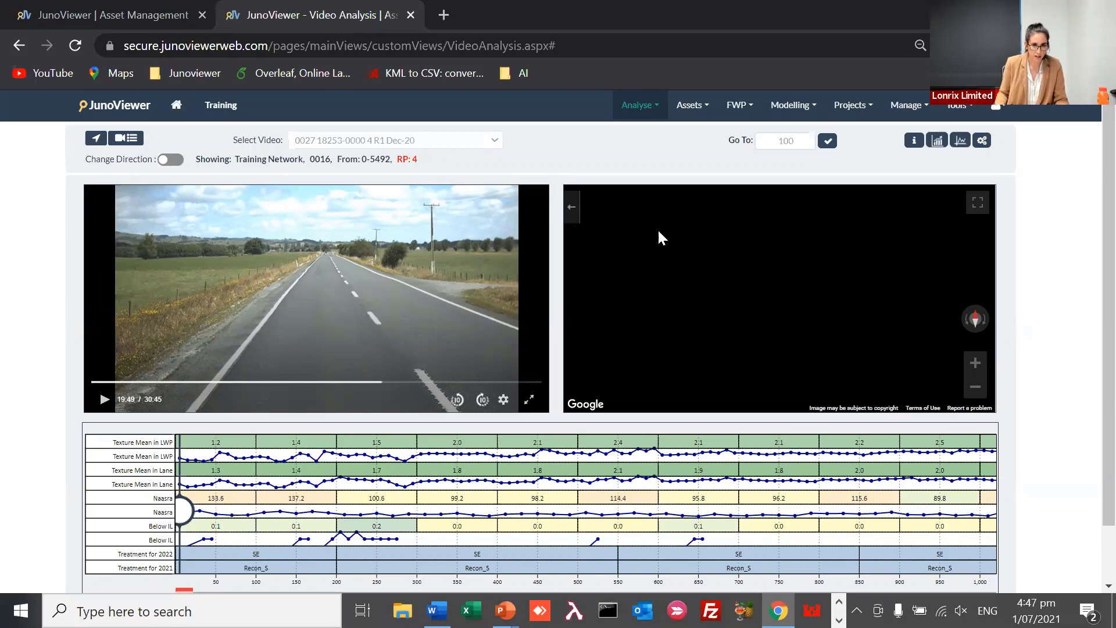
Drop the pegman onto Kaihere Rd for Street View, jump to another road position and play the video
click(570, 211)
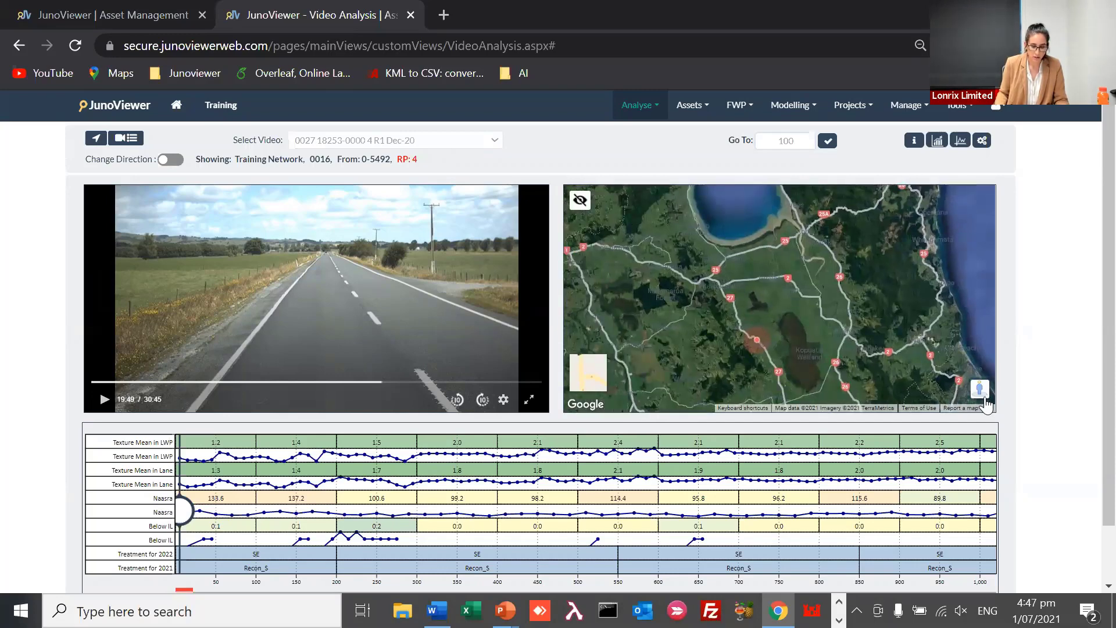
drag(979, 390, 799, 369)
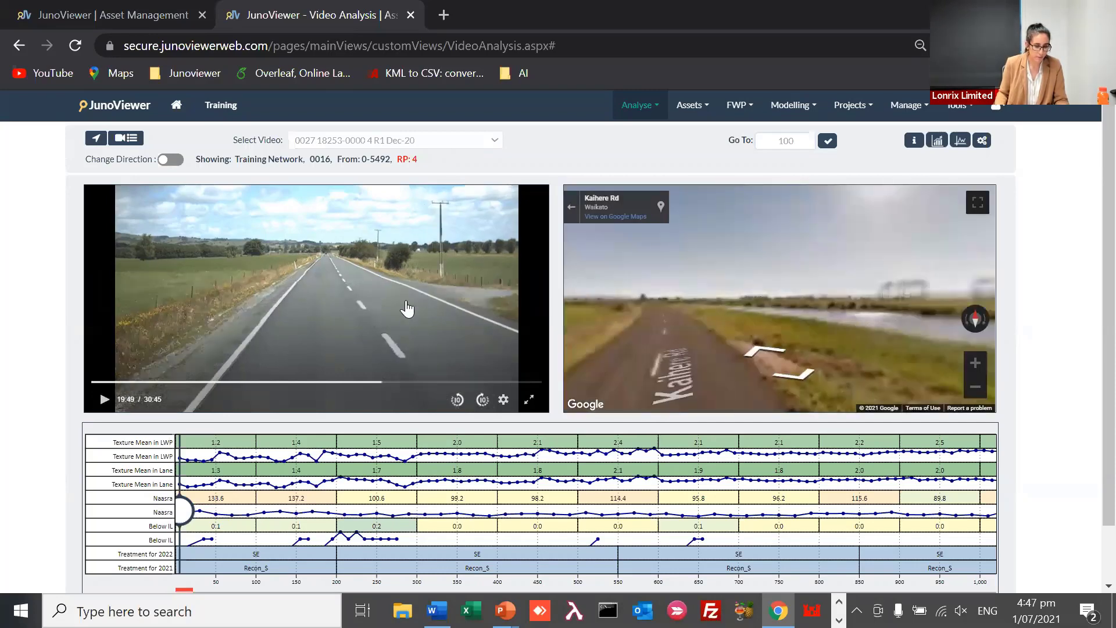
click(482, 400)
click(363, 299)
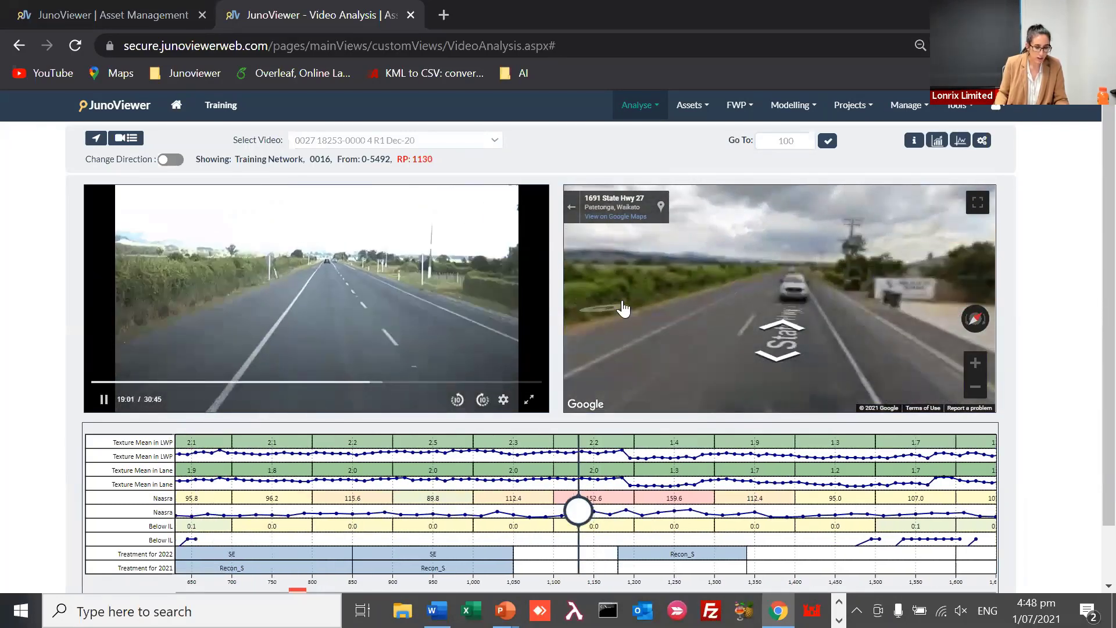
click(504, 400)
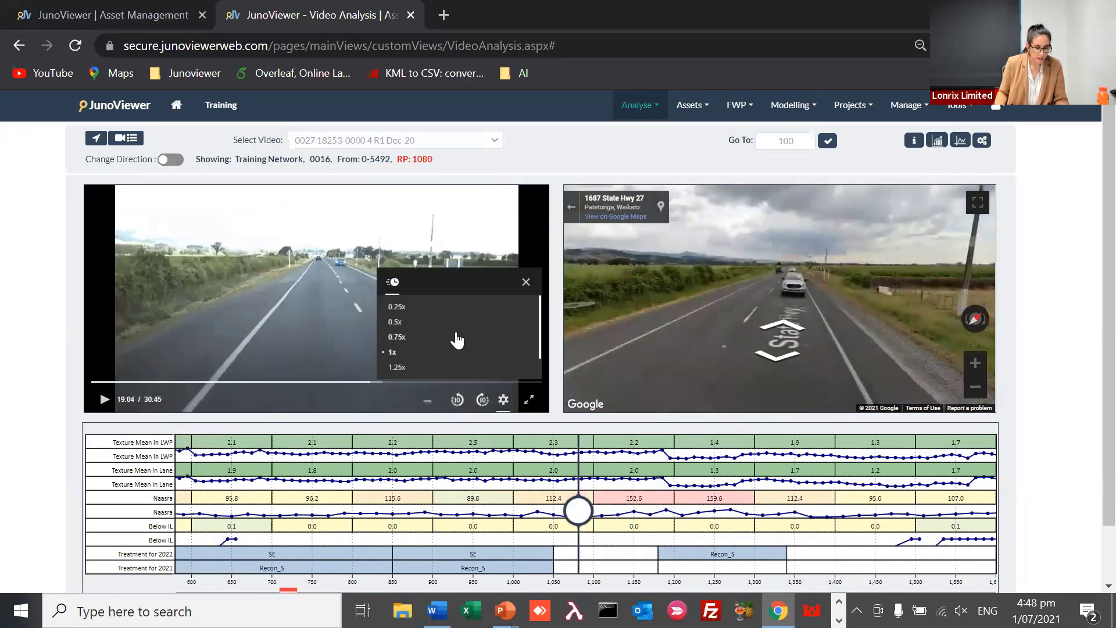
click(457, 341)
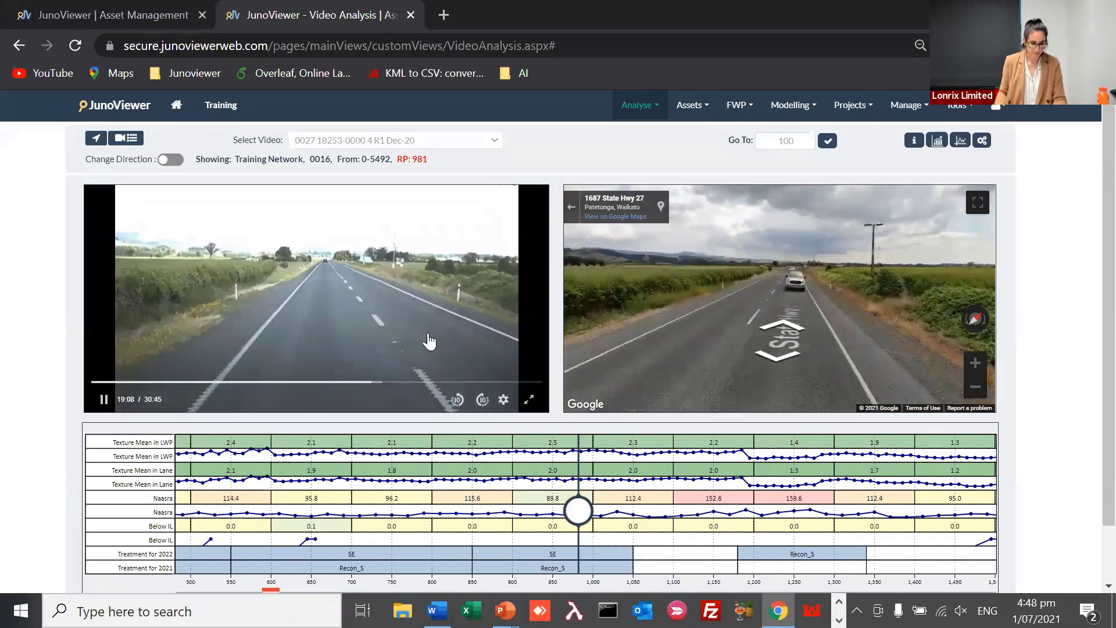
Look around and move forward in Street View facing the fields, then exit back to the map
mouse_move(798, 348)
mouse_down()
mouse_move(798, 306)
mouse_move(848, 342)
mouse_up()
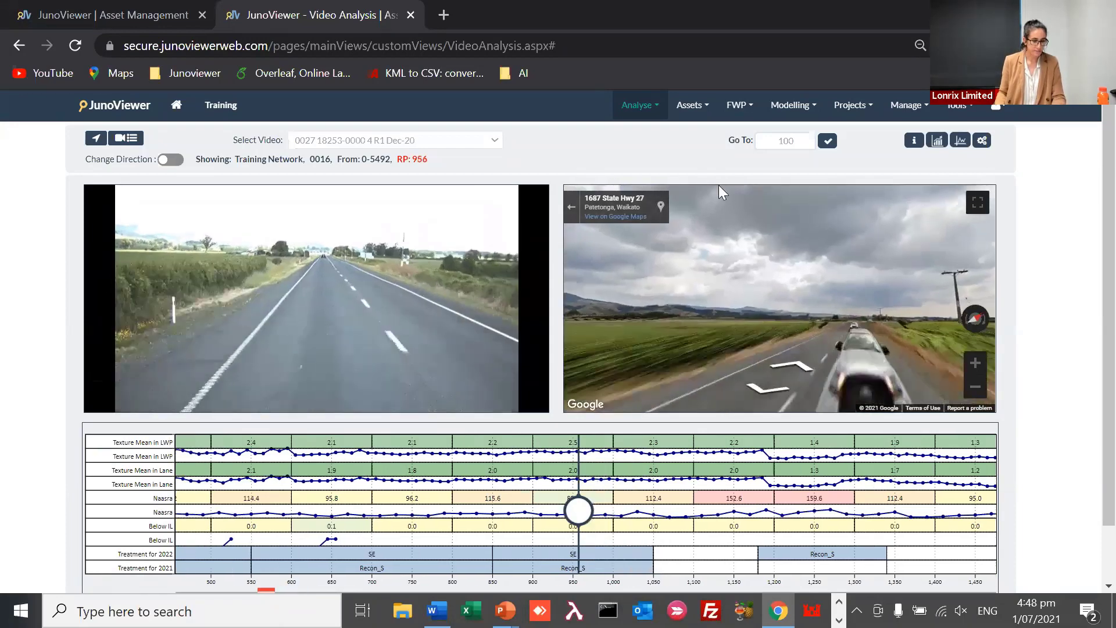
click(849, 342)
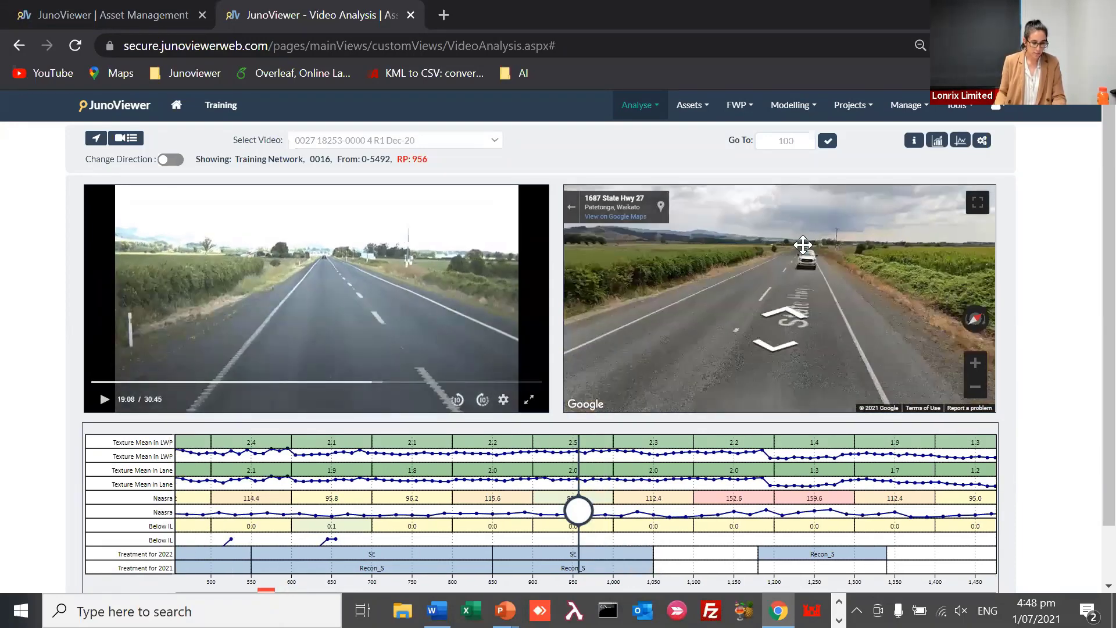
drag(855, 288, 855, 367)
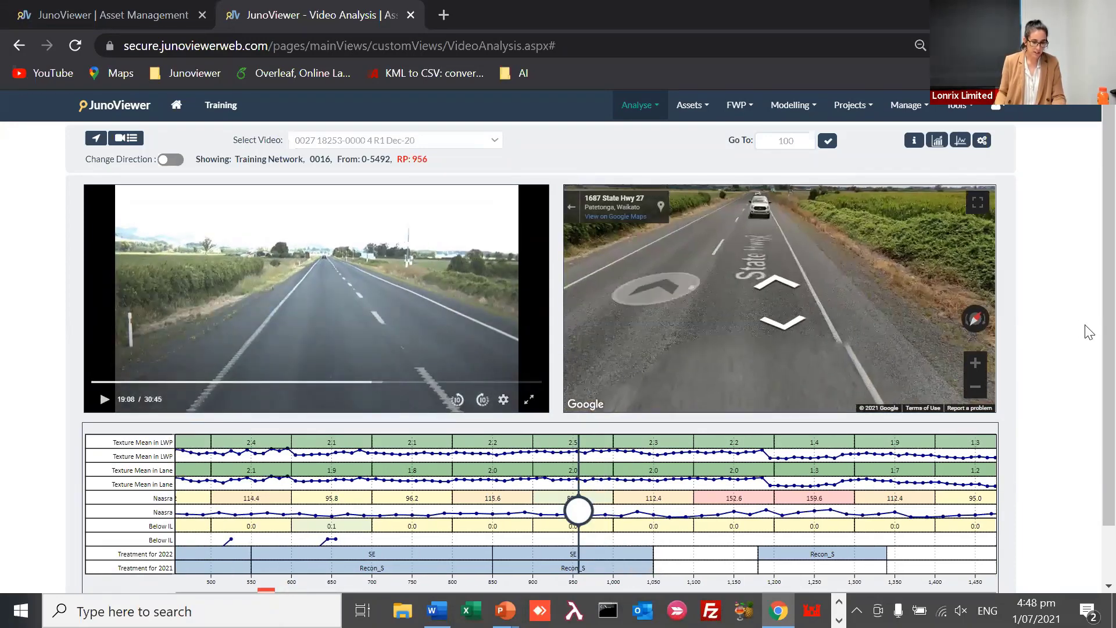
mouse_move(959, 332)
mouse_down()
mouse_move(795, 318)
mouse_move(659, 279)
mouse_up()
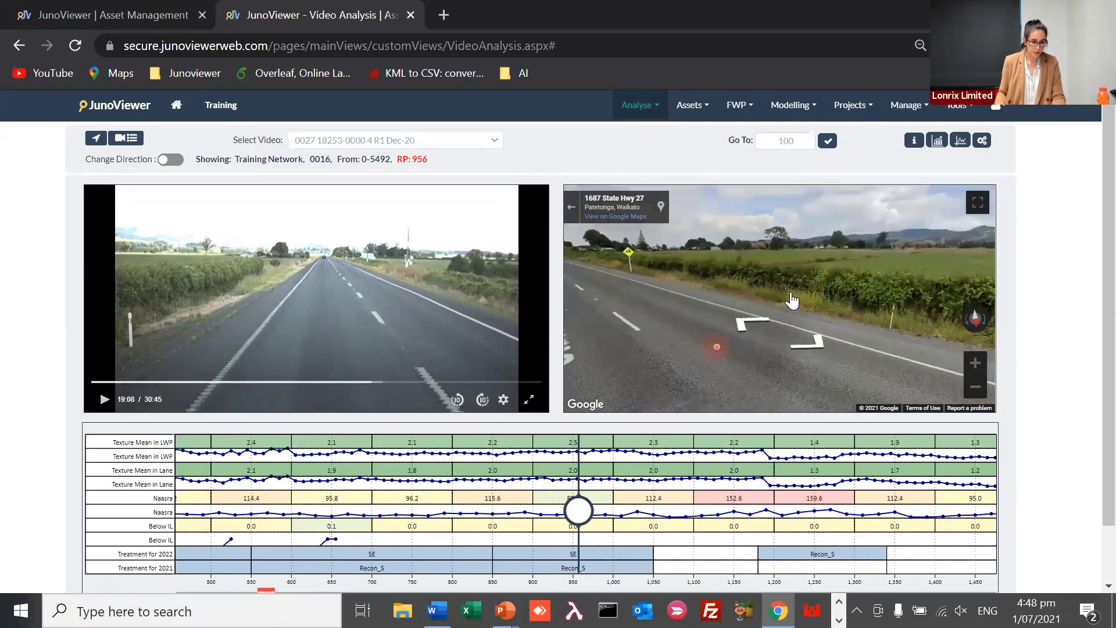
drag(830, 279, 662, 292)
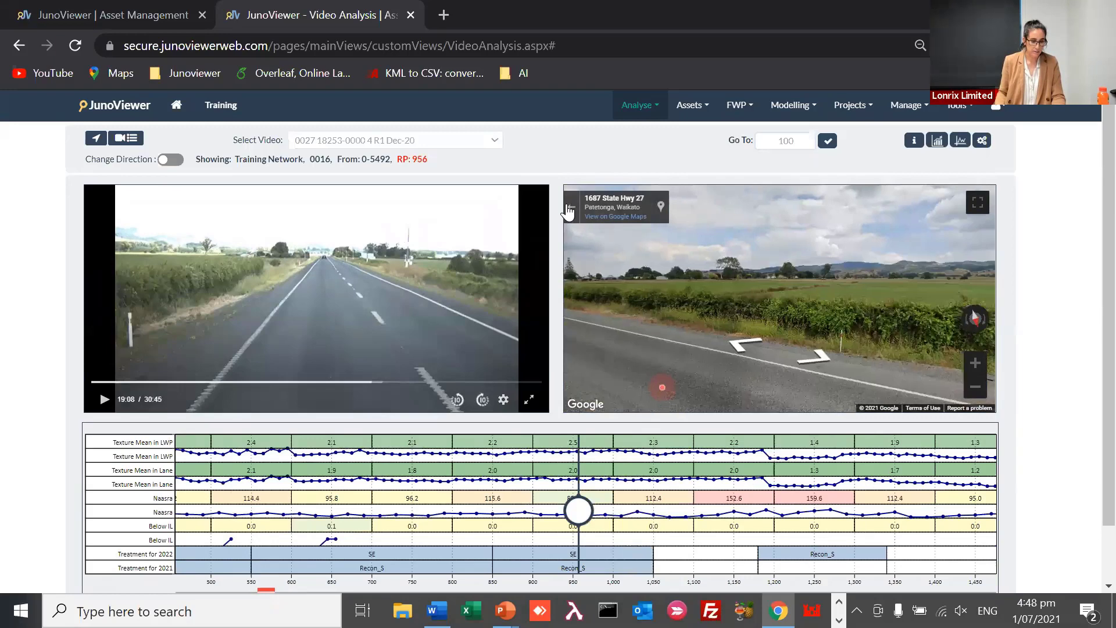
mouse_move(837, 288)
mouse_down()
mouse_move(709, 287)
mouse_move(748, 319)
mouse_up()
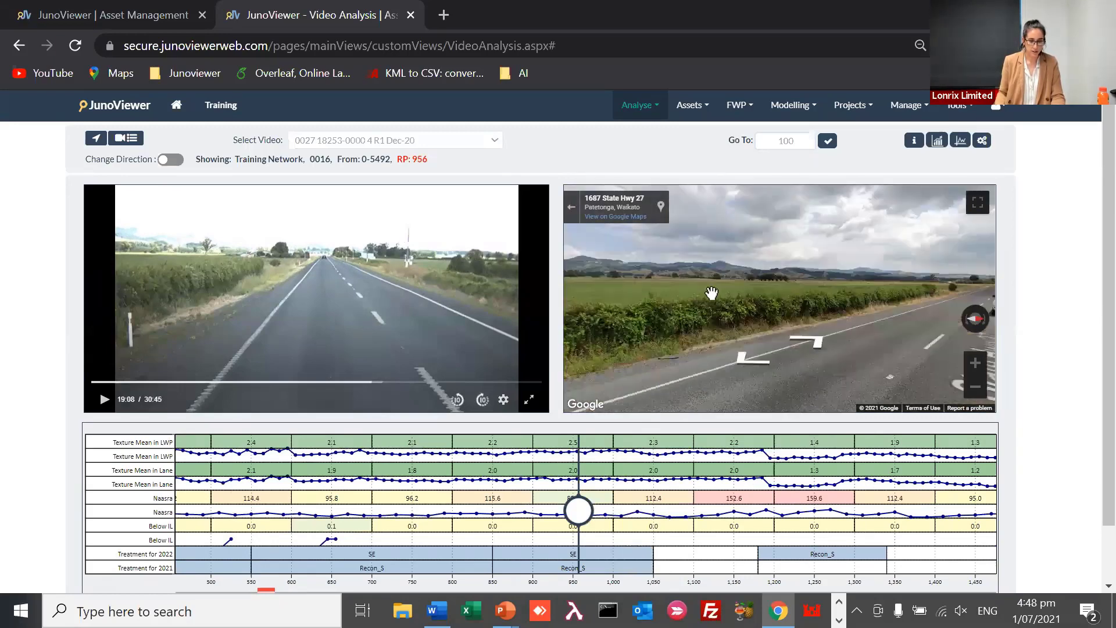
key(Escape)
scroll(719, 316, down, 5)
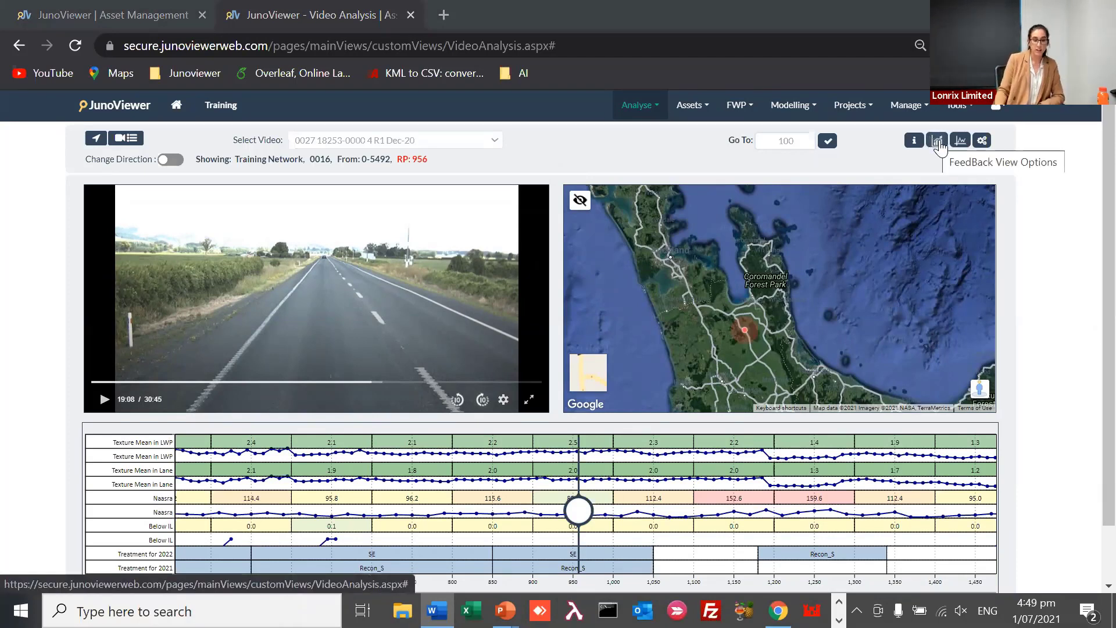
Open Statistics Information, move the panel aside, refresh it for a new survey position, then close it
click(938, 141)
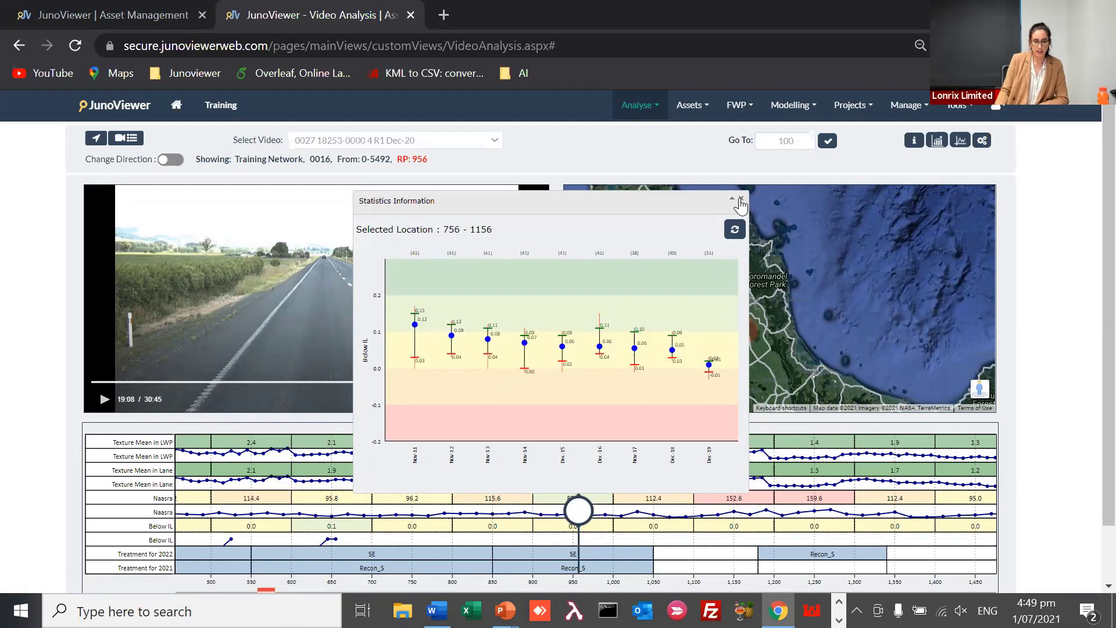
drag(681, 200, 812, 196)
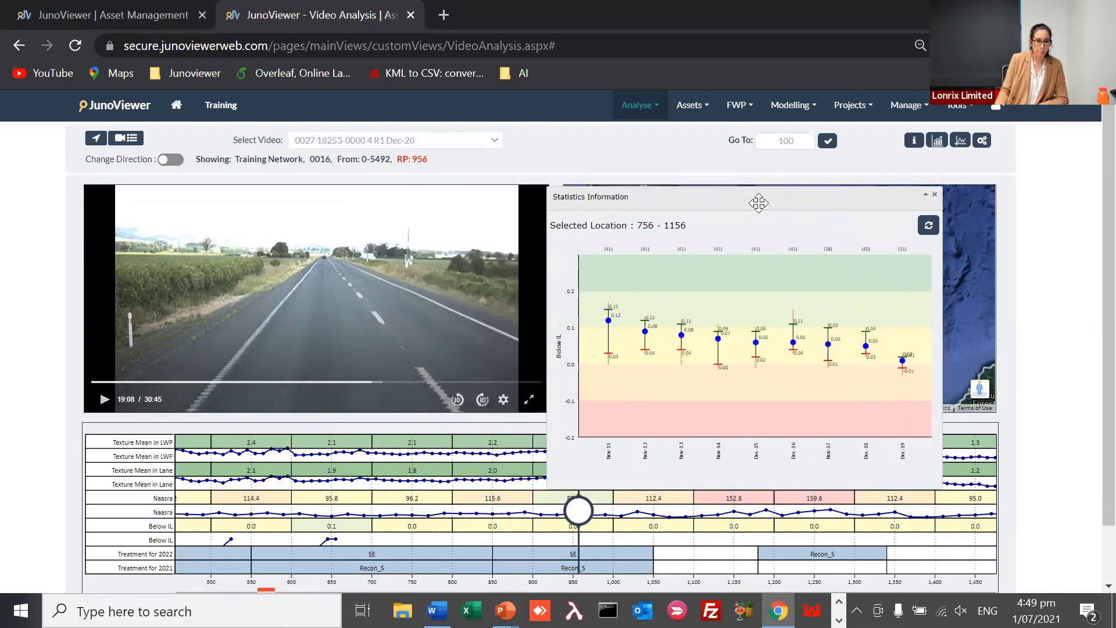
drag(661, 206, 755, 206)
click(423, 281)
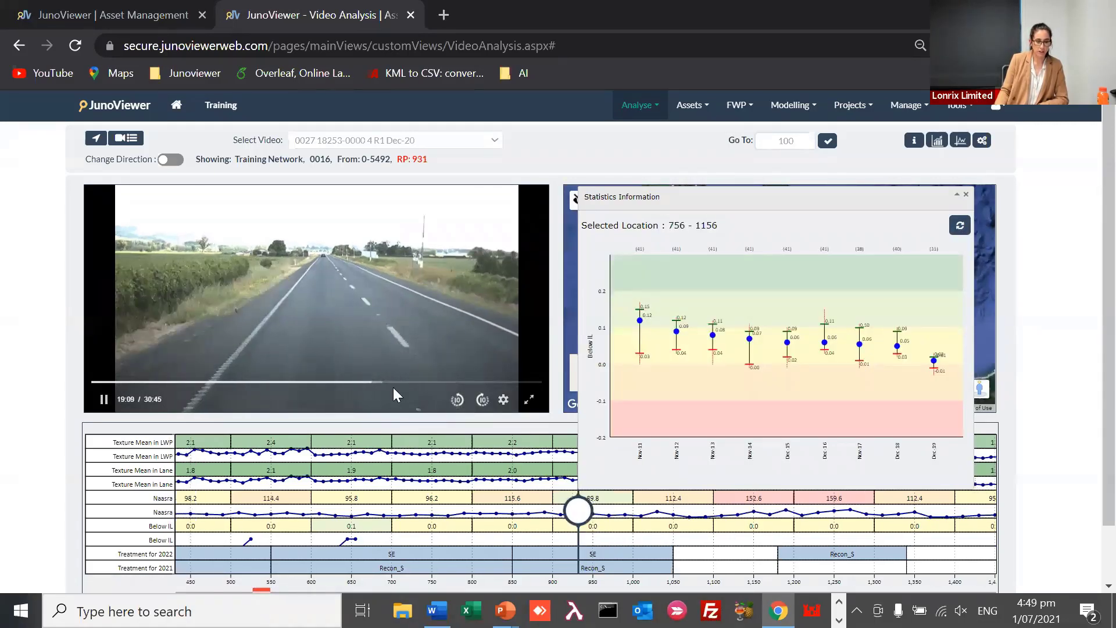
drag(578, 510, 435, 505)
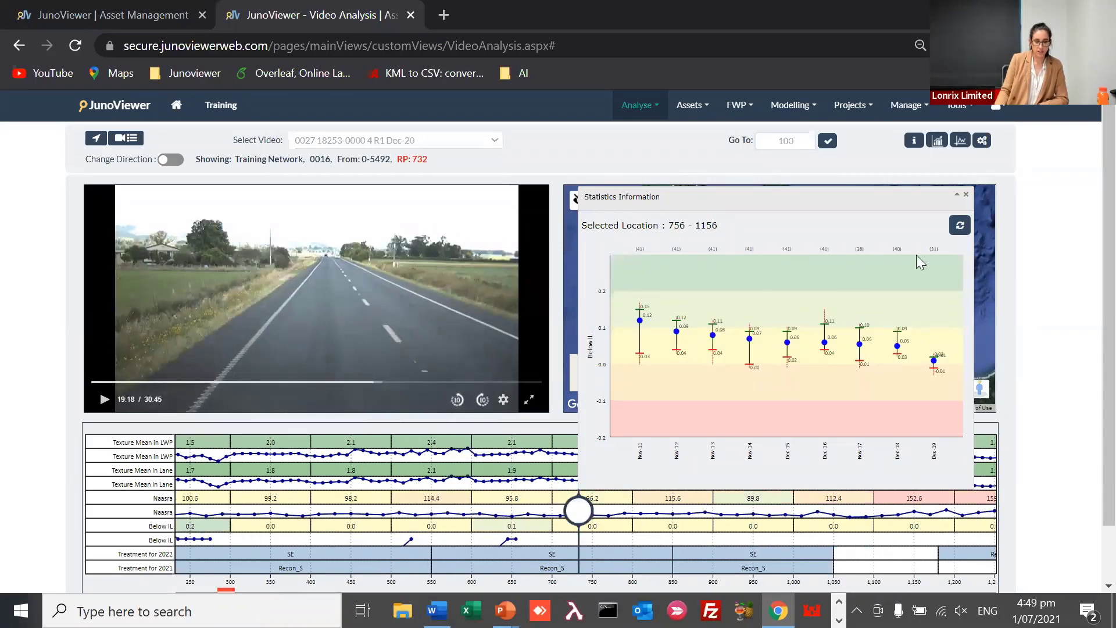
click(961, 225)
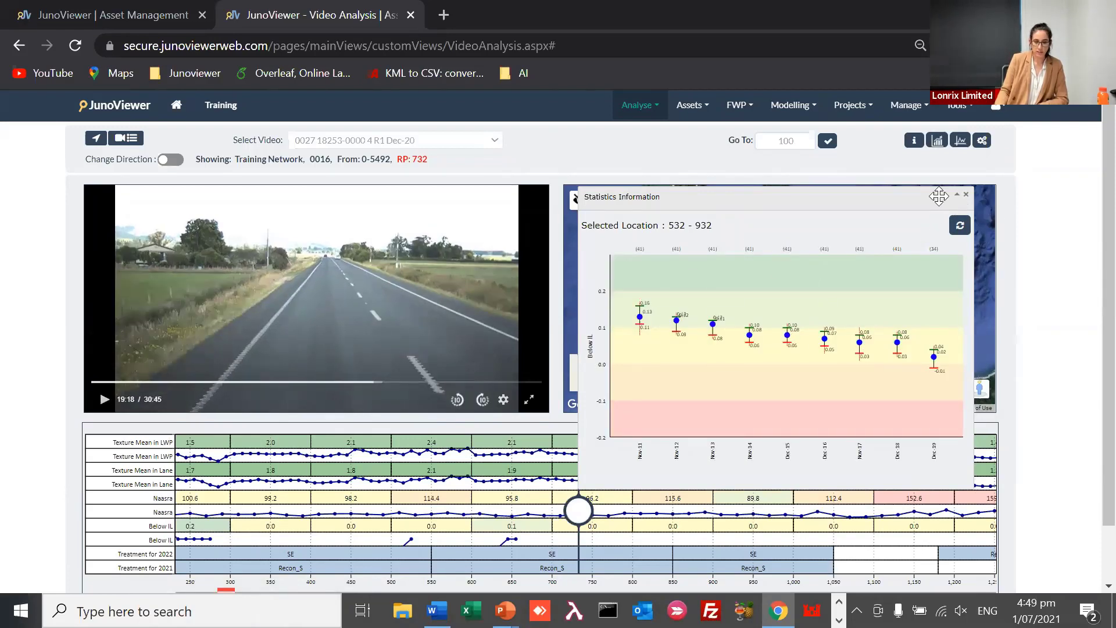
click(966, 194)
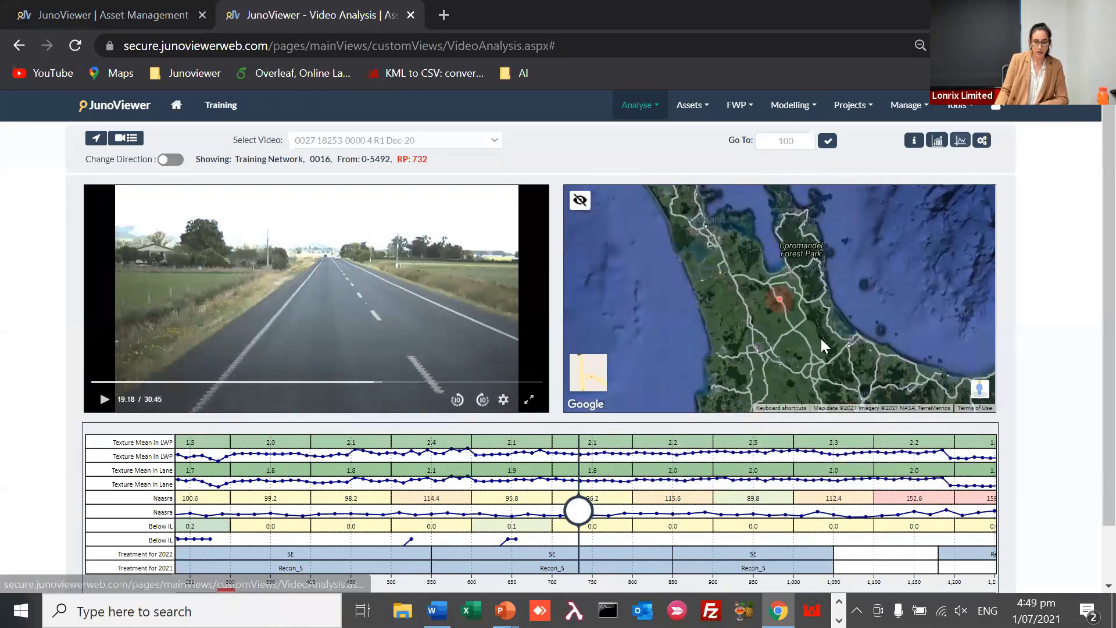
Reopen and refresh the trend graph, seek the video to around RP 2174, and close the statistics panel
click(821, 338)
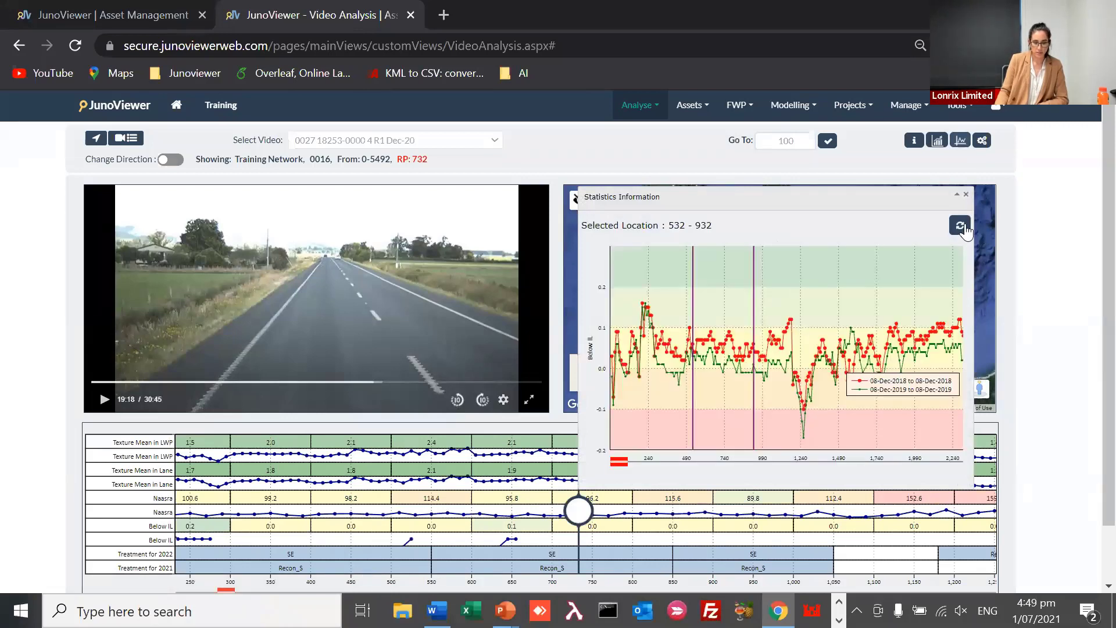
click(960, 225)
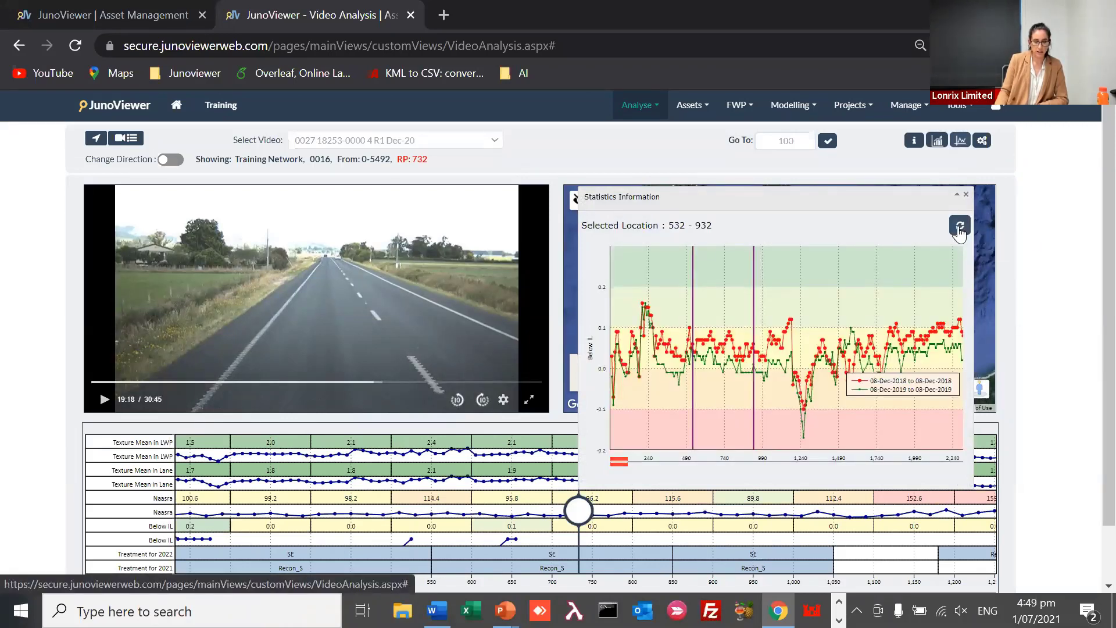
click(313, 289)
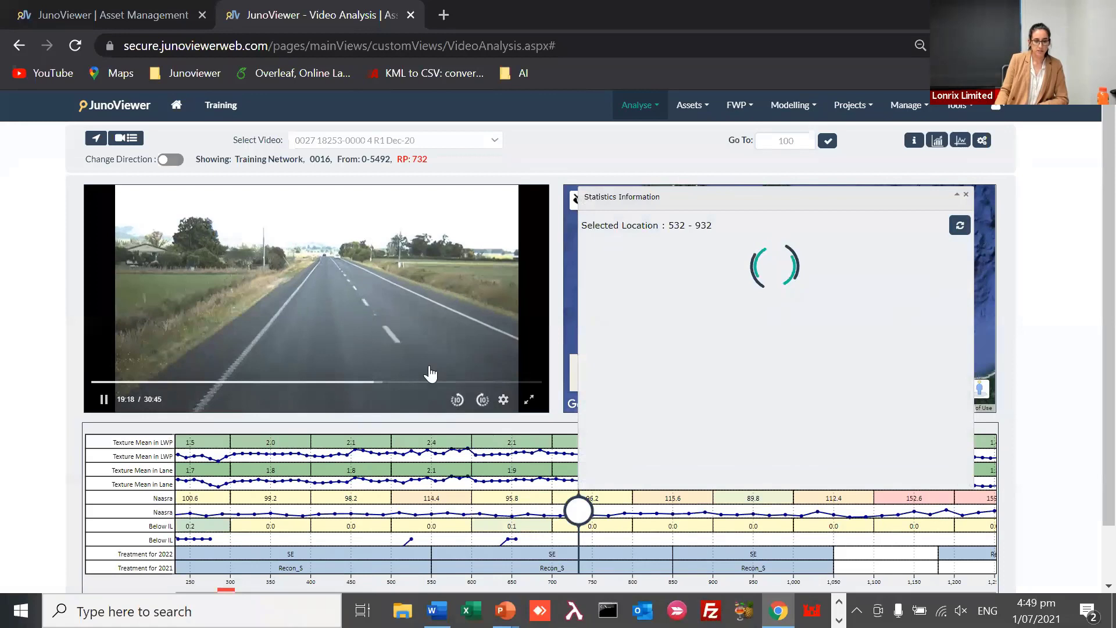
click(360, 384)
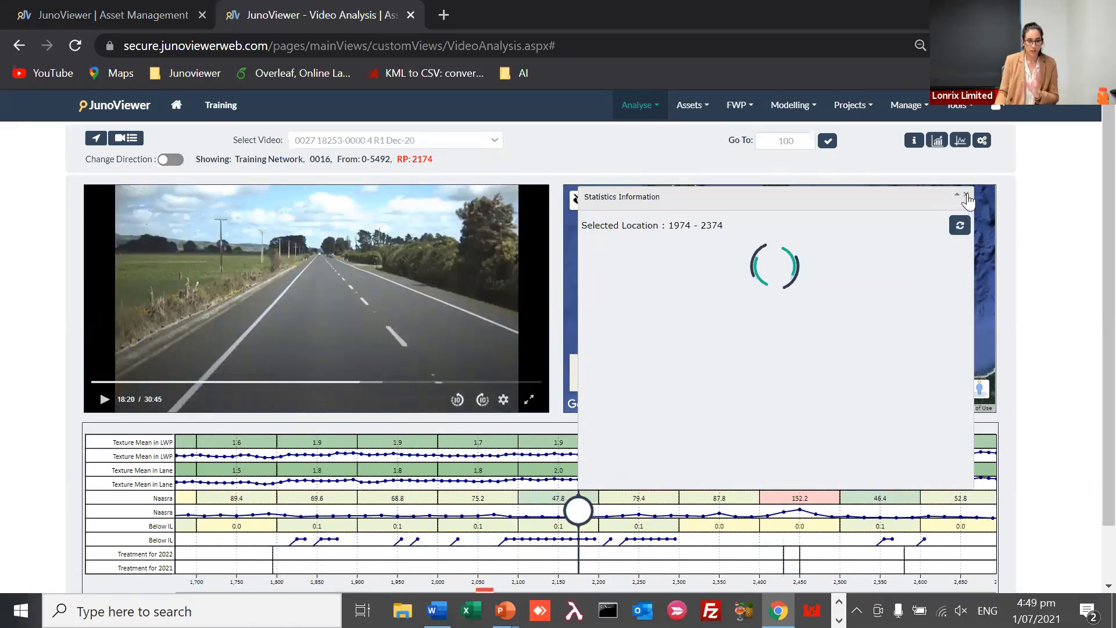
click(966, 198)
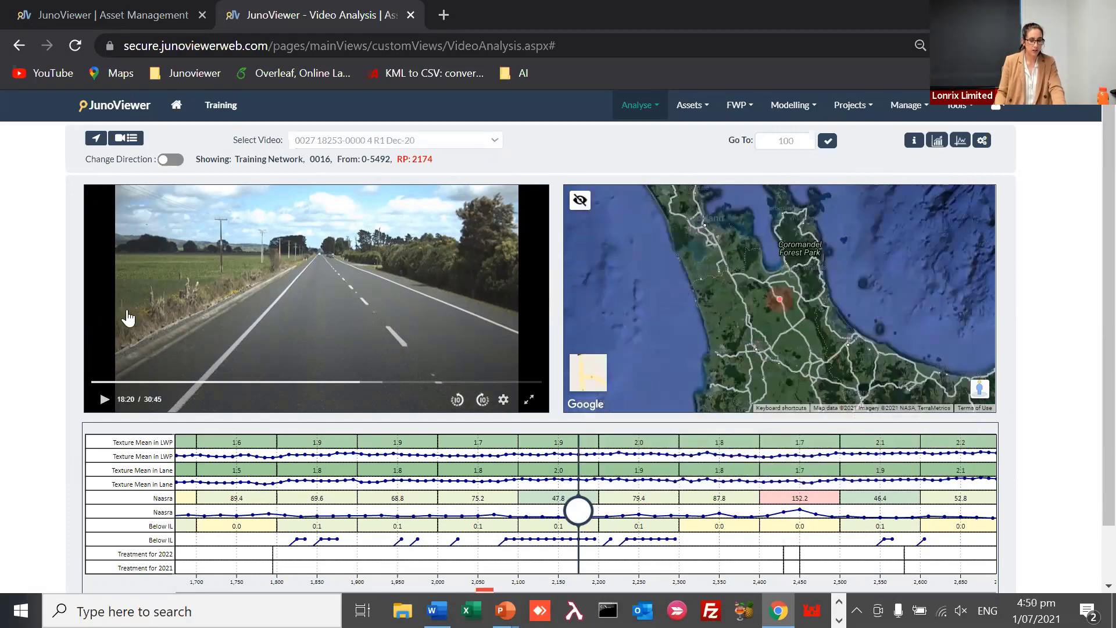
scroll(47, 256, down, 1)
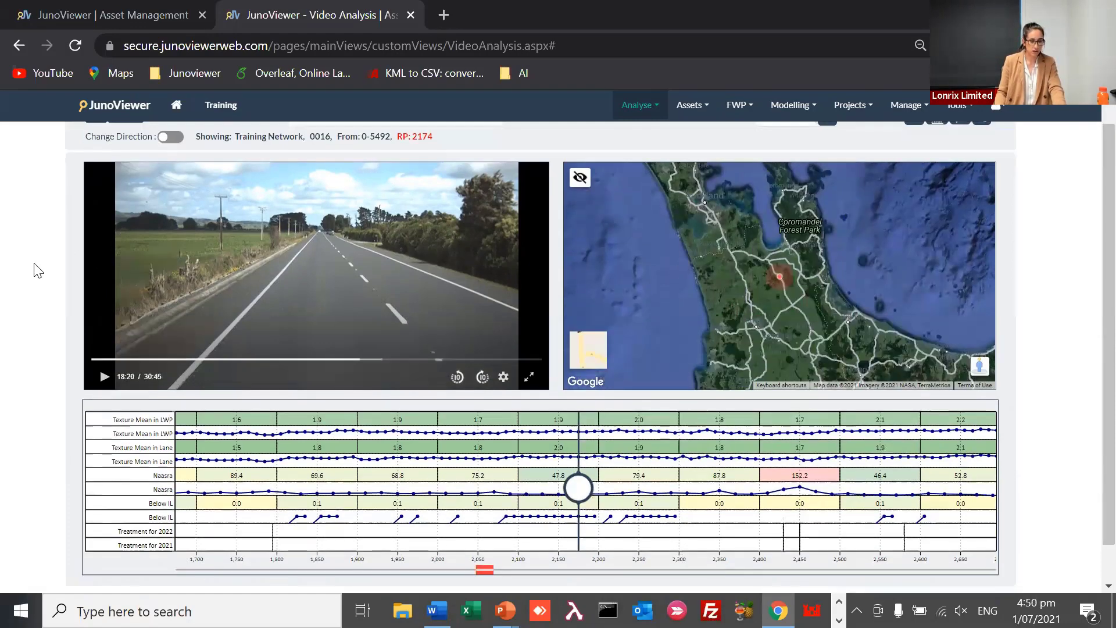
scroll(44, 262, down, 1)
scroll(40, 271, down, 1)
scroll(69, 235, up, 1)
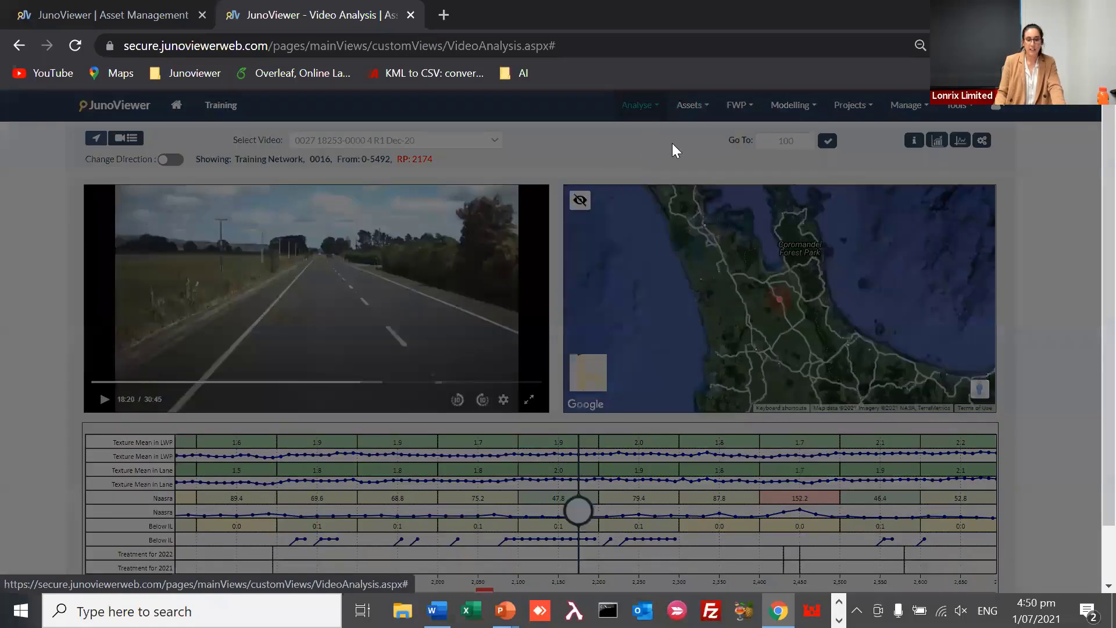
Peek at the section selection settings, then turn on Change Direction to reverse the video's travel direction
click(703, 142)
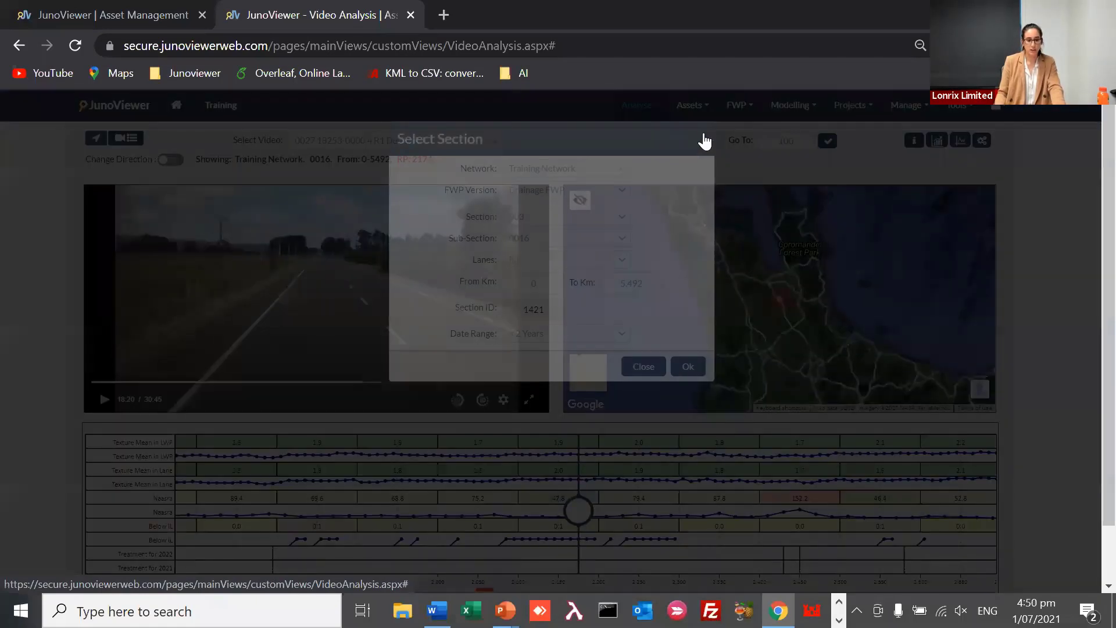
key(Escape)
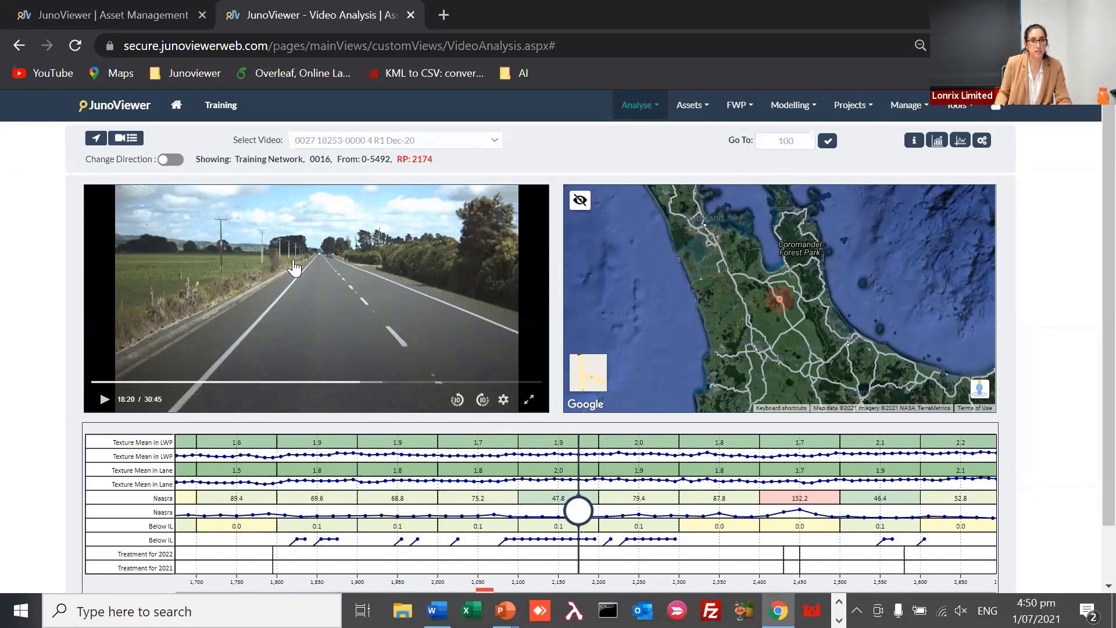
click(171, 163)
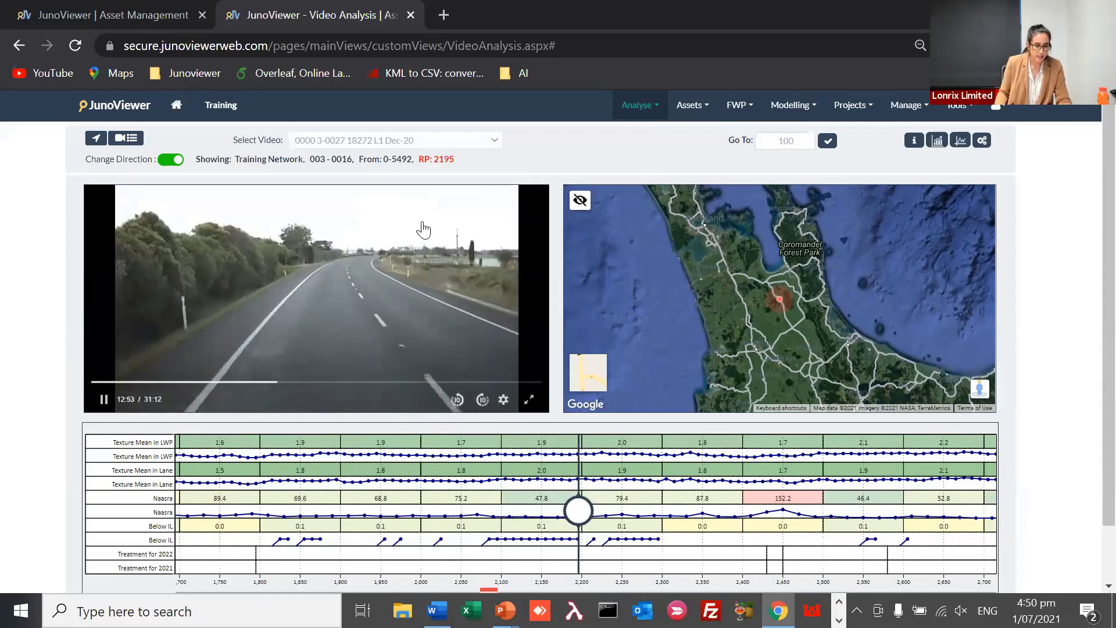
Pause, resume and pause the reversed-direction road video to check it
click(424, 196)
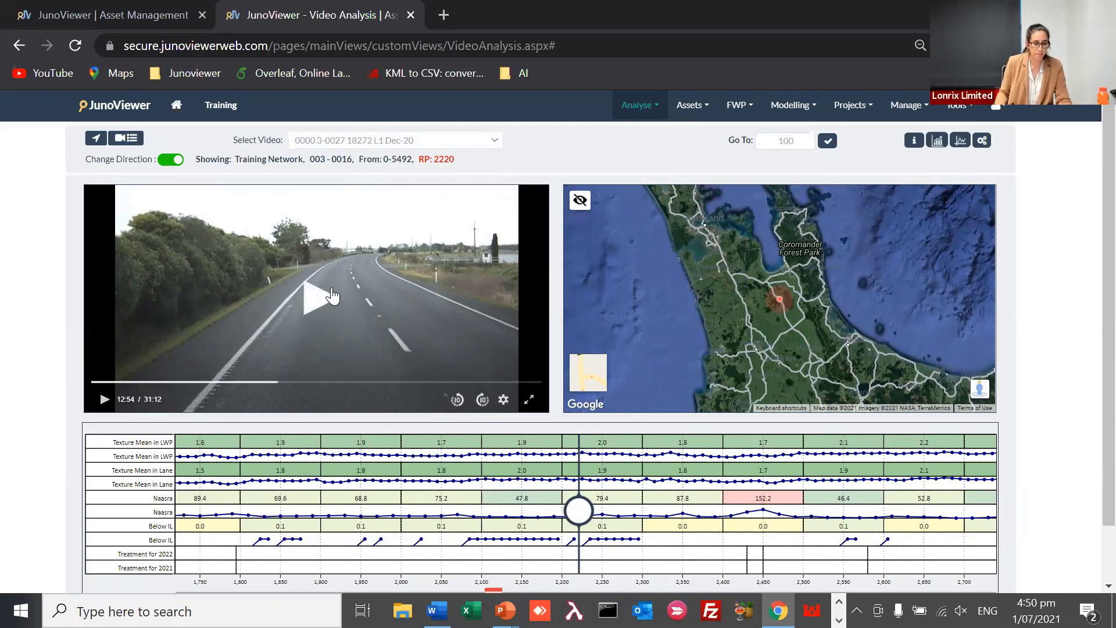
click(360, 309)
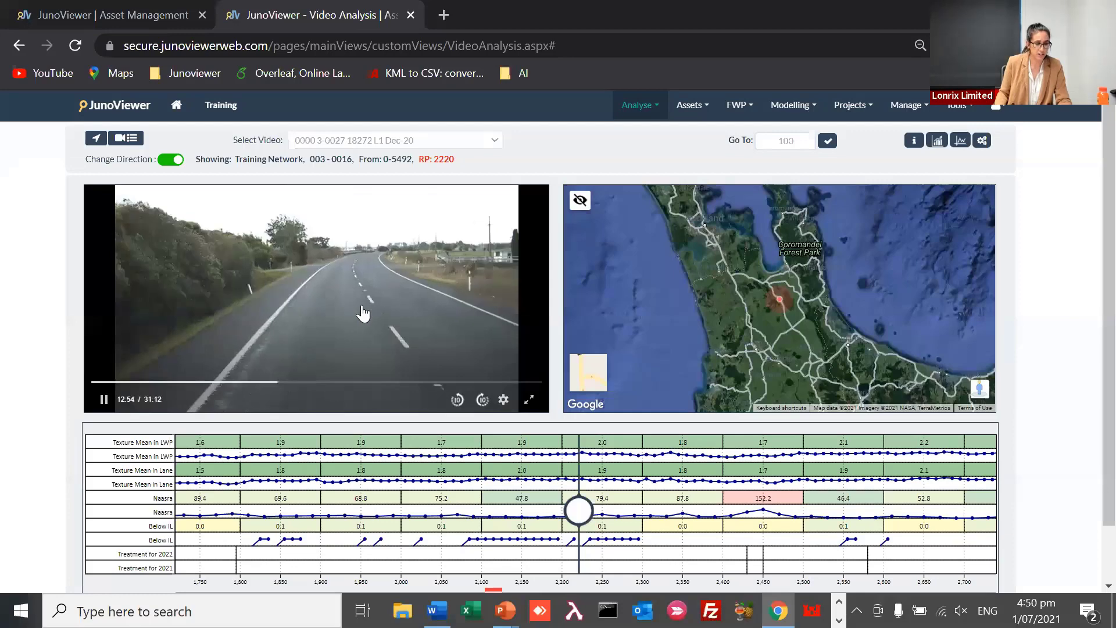
click(197, 282)
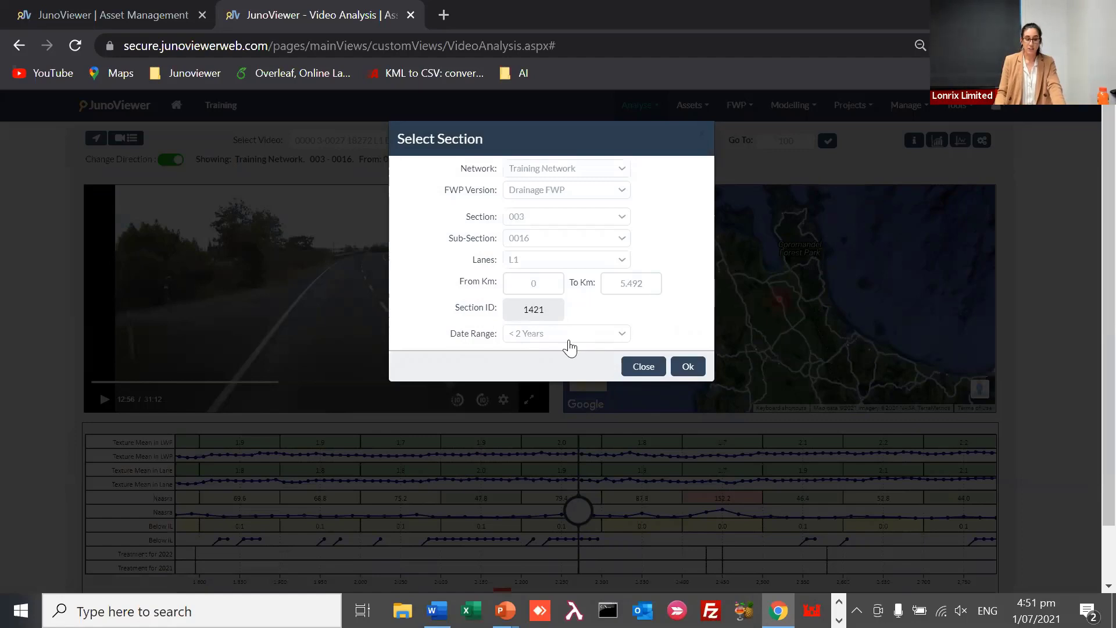
Set the Select Section date range to < 15 Years, confirm, and glance at the available video list
click(575, 336)
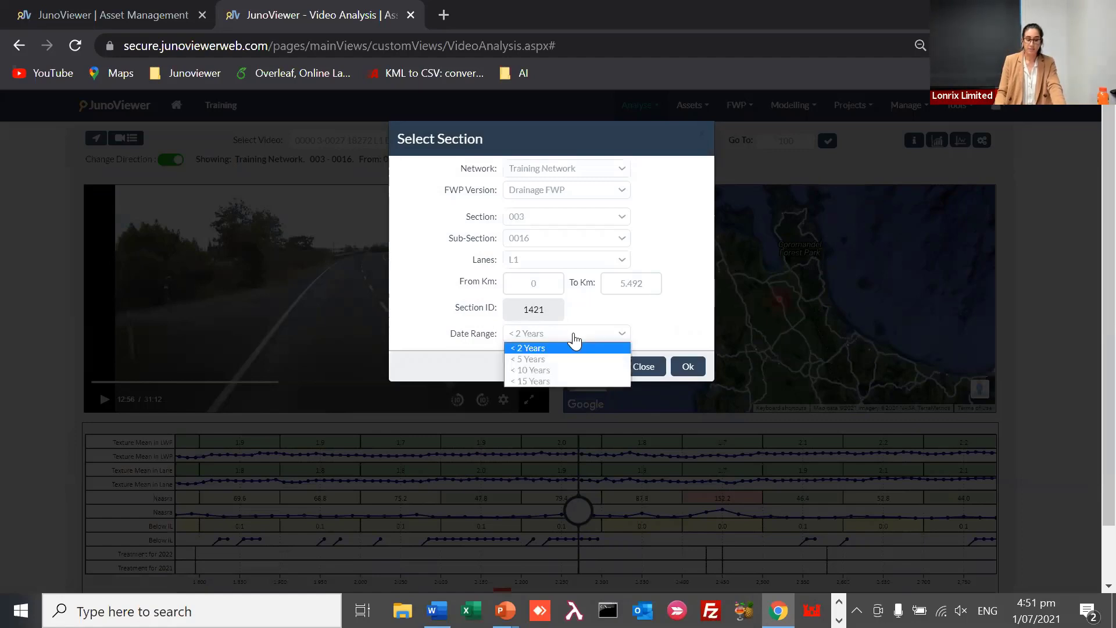
click(562, 384)
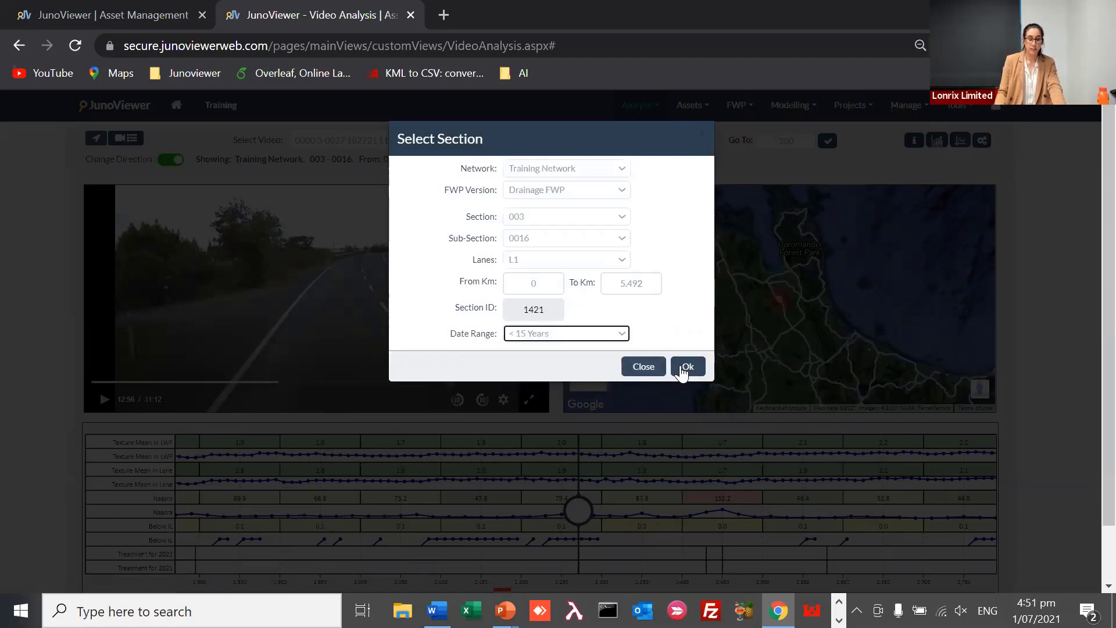
click(688, 366)
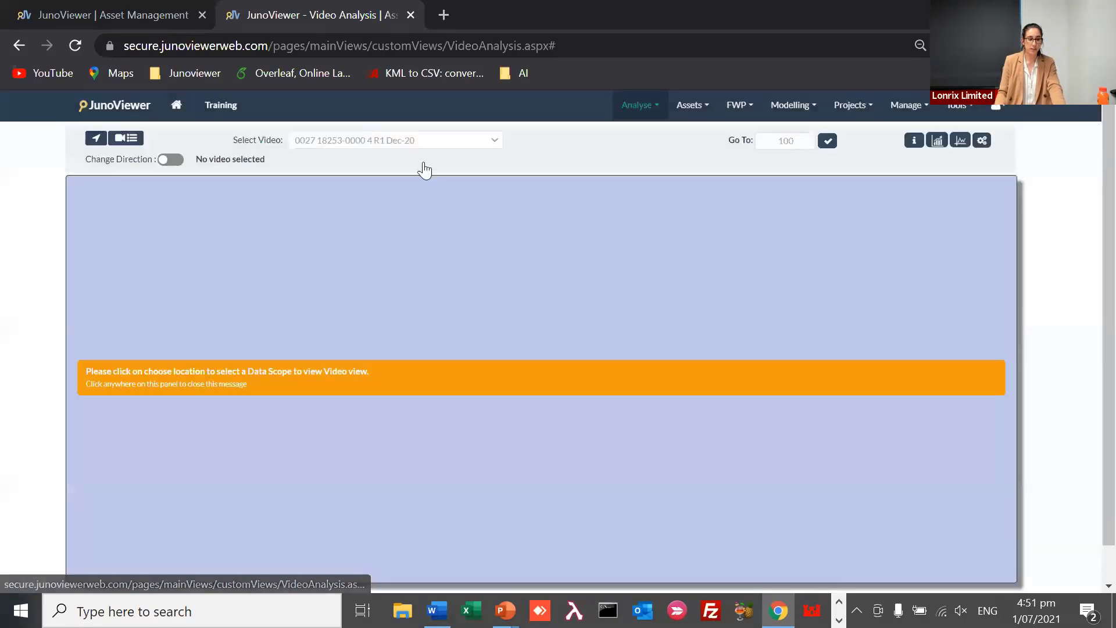
click(450, 141)
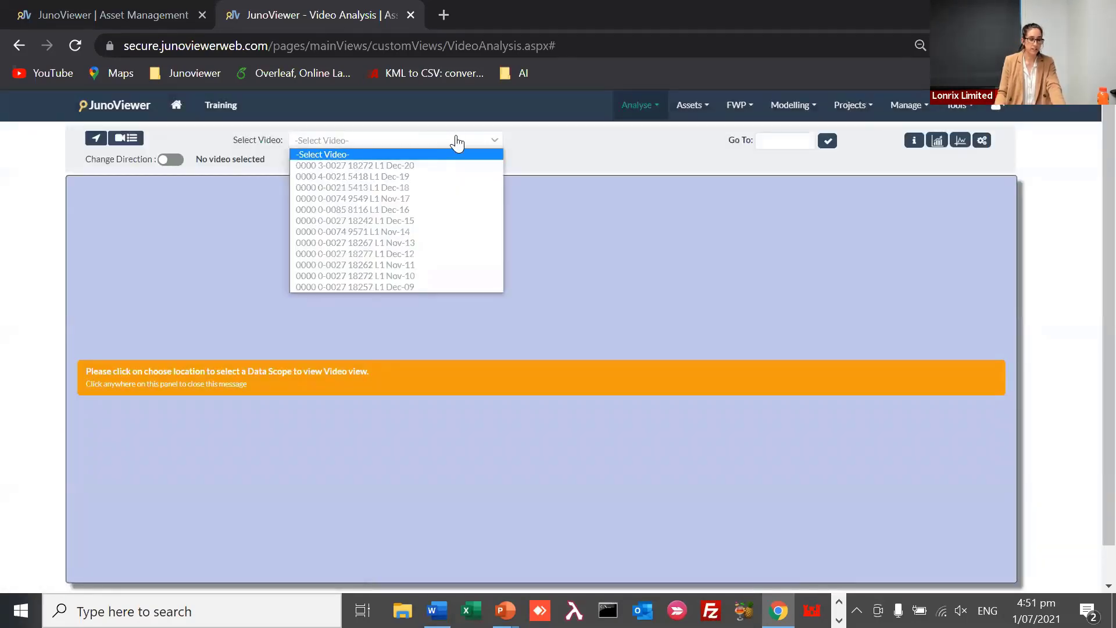
click(173, 130)
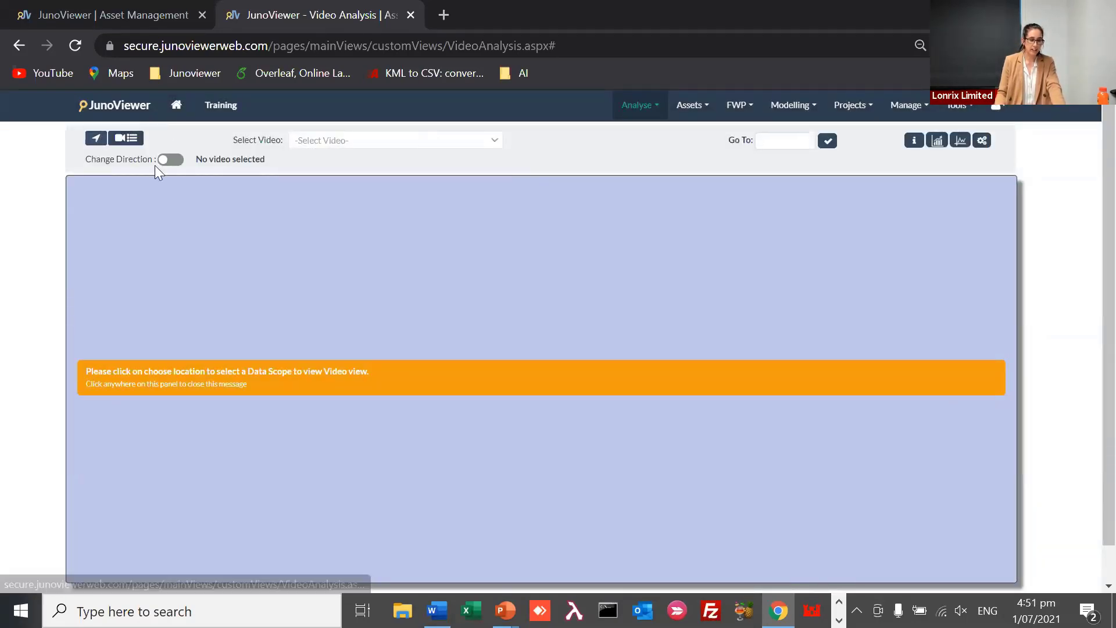
Reopen Select Section and re-apply the < 15 Years date range for section 003-0016
click(95, 138)
click(540, 333)
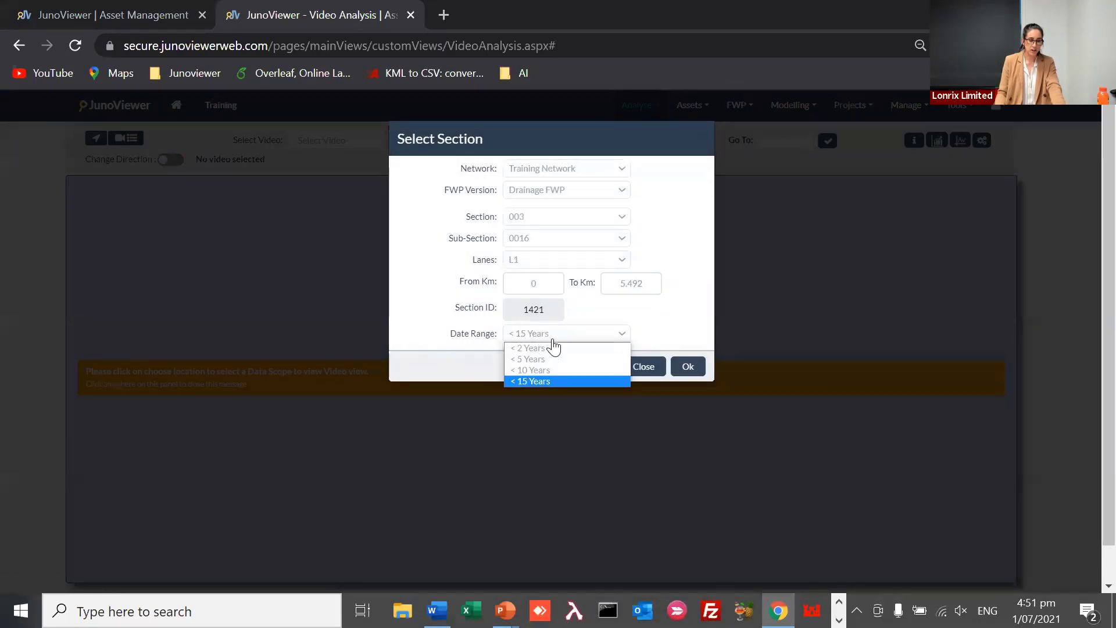
click(594, 381)
click(593, 338)
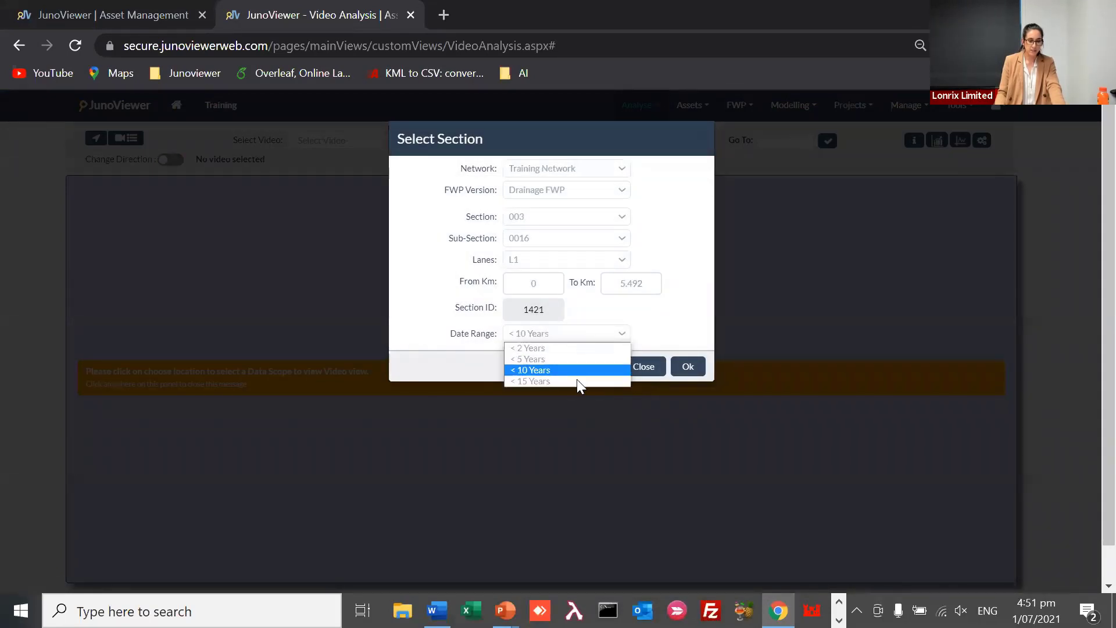
click(576, 381)
click(688, 366)
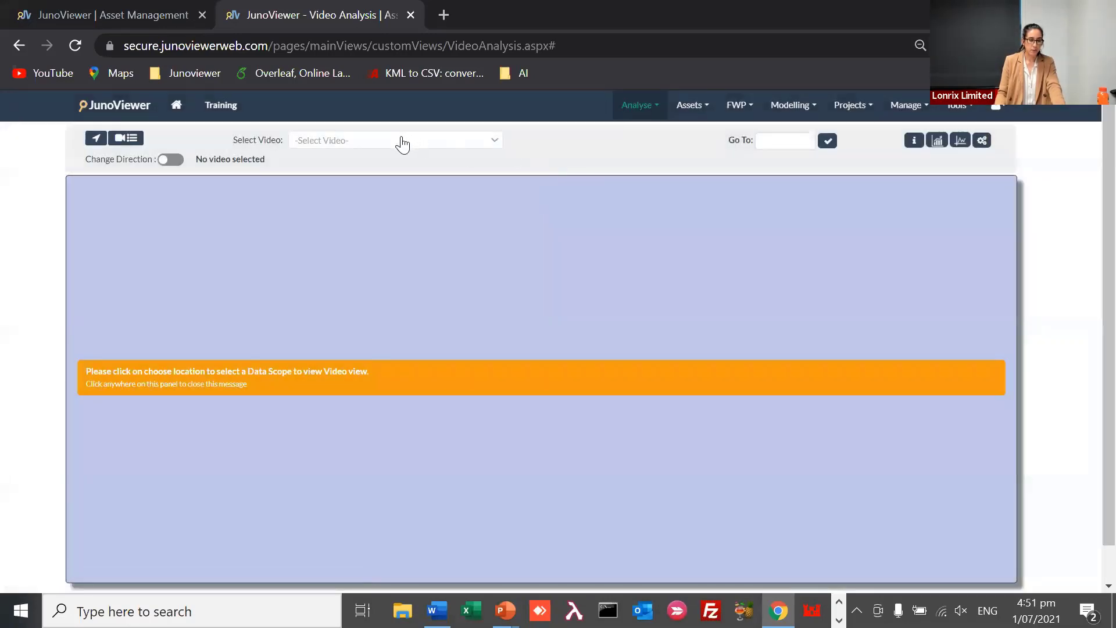
Load the historical Dec-09 survey video and browse the Dec-20 to Dec-09 video list
click(402, 143)
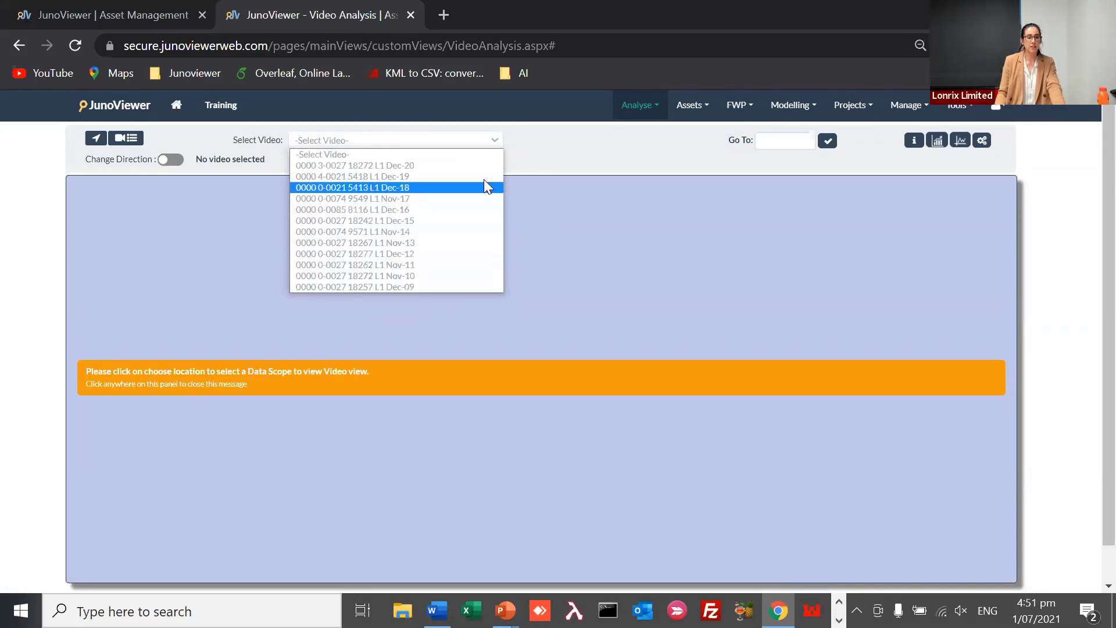
click(458, 166)
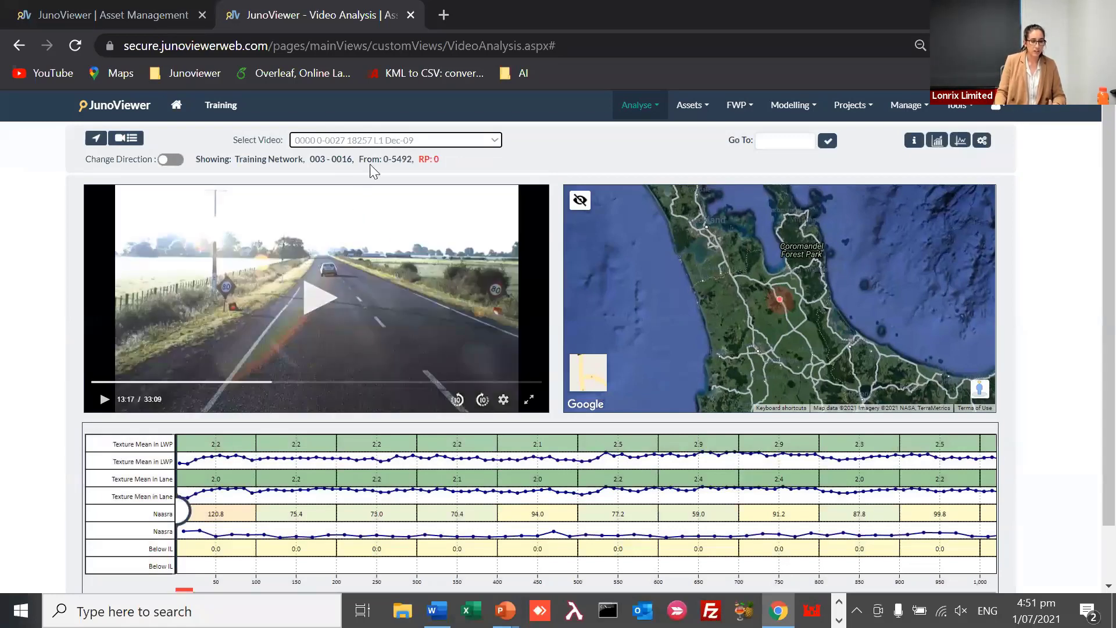
click(390, 142)
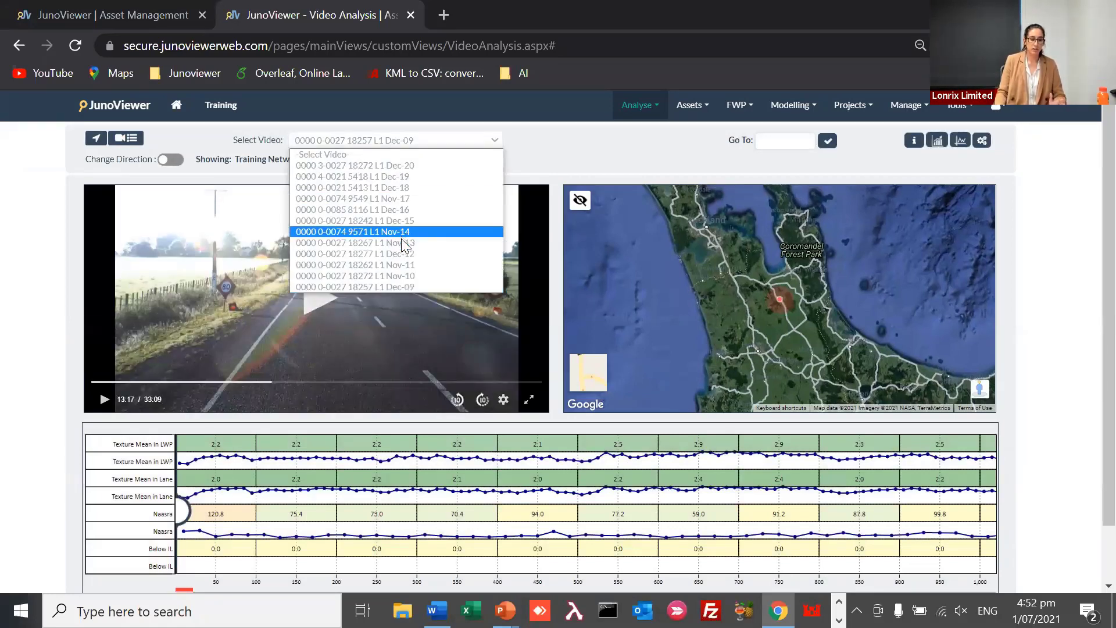